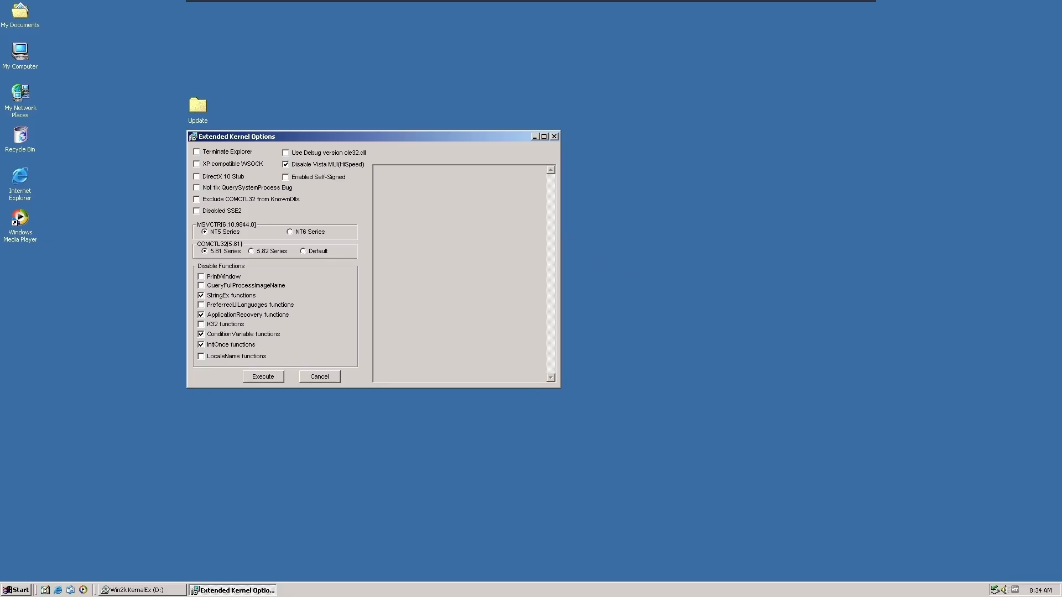
Install the Windows 2000 Extended Kernel Project v3.0e (KB935839) update, accepting its license agreement
{"action": "left_click_drag", "start_coordinate": [370, 132], "coordinate": [544, 156]}
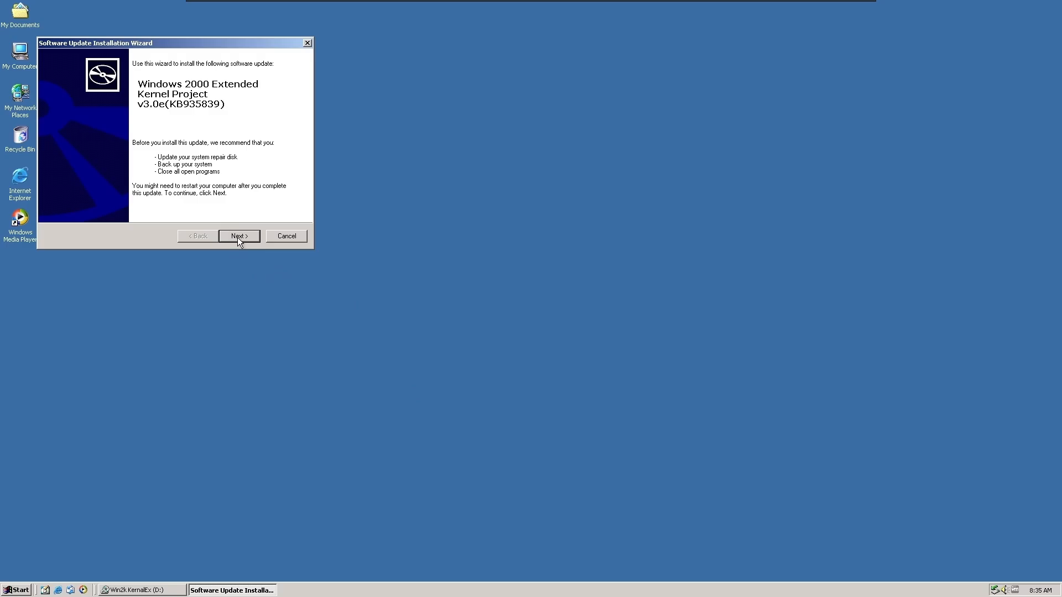
{"action": "left_click", "coordinate": [237, 237]}
{"action": "left_click", "coordinate": [193, 204]}
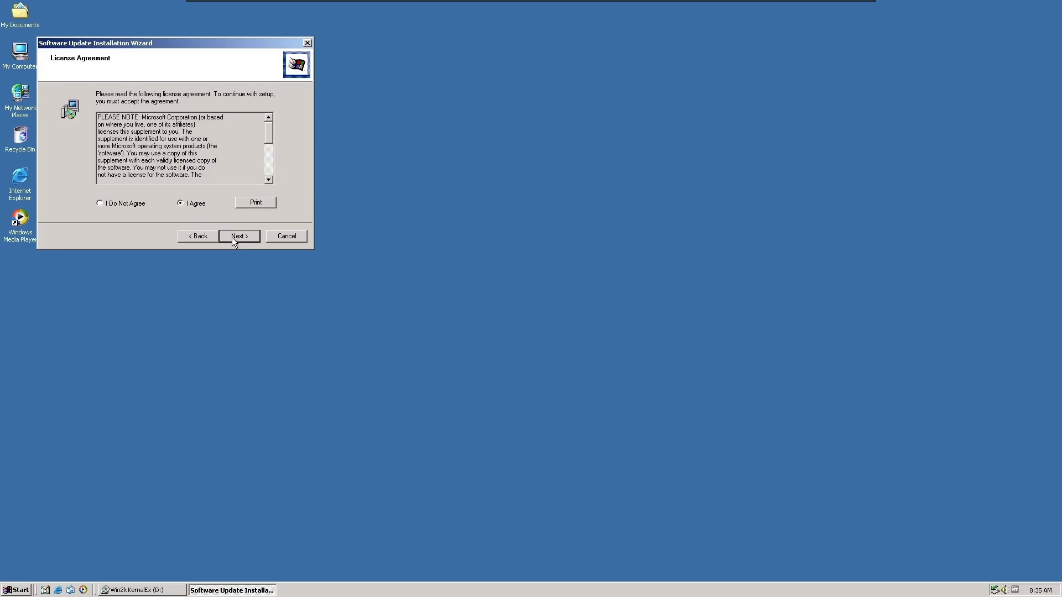
{"action": "left_click", "coordinate": [237, 236]}
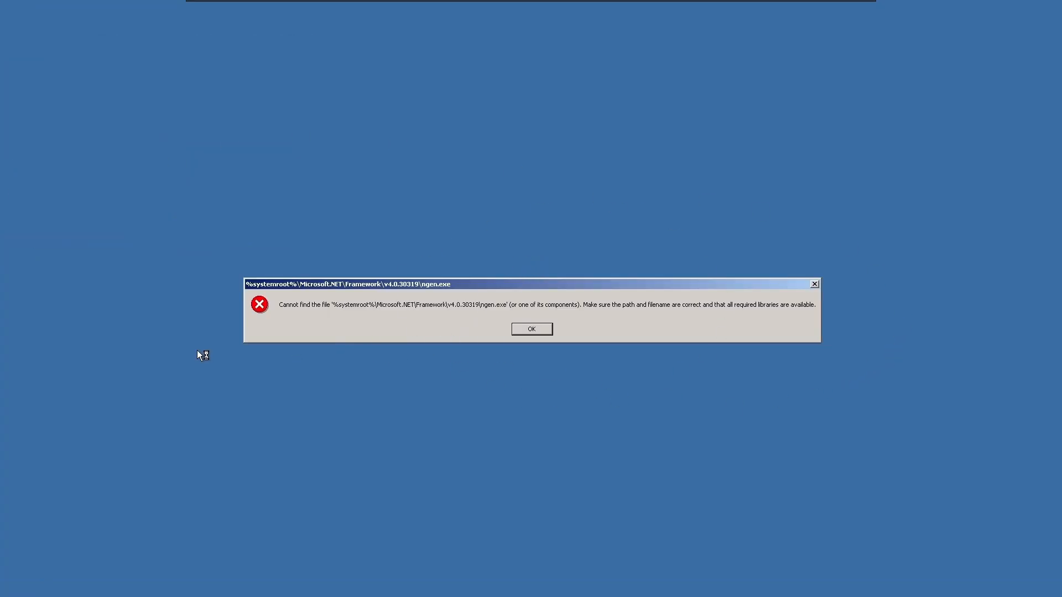
{"action": "left_click", "coordinate": [539, 329]}
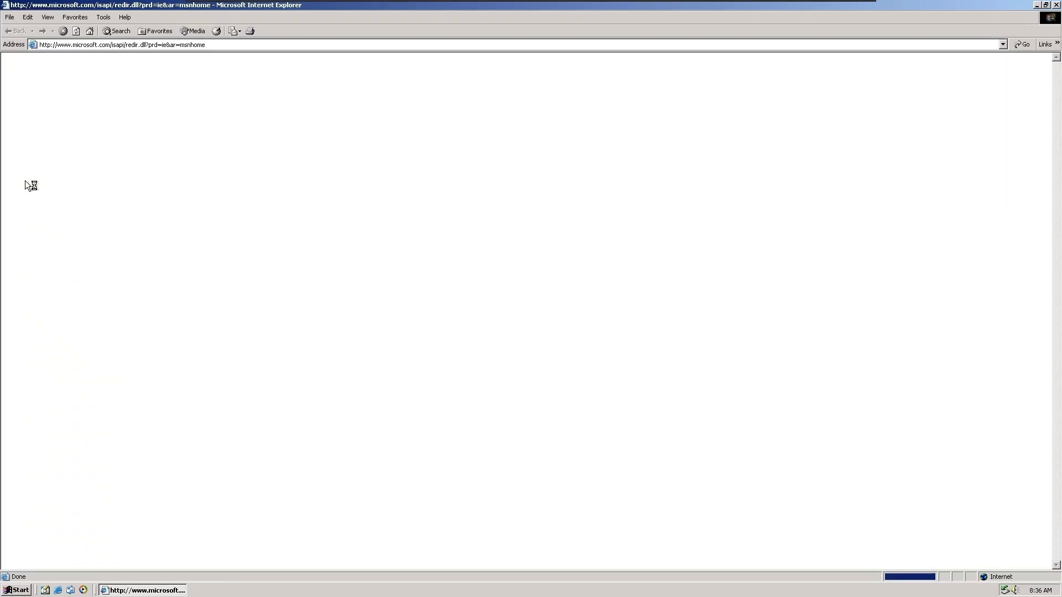
Toggle the Use TLS 1.0 security setting on in Internet Explorer's advanced Internet Options
{"action": "left_click", "coordinate": [105, 17]}
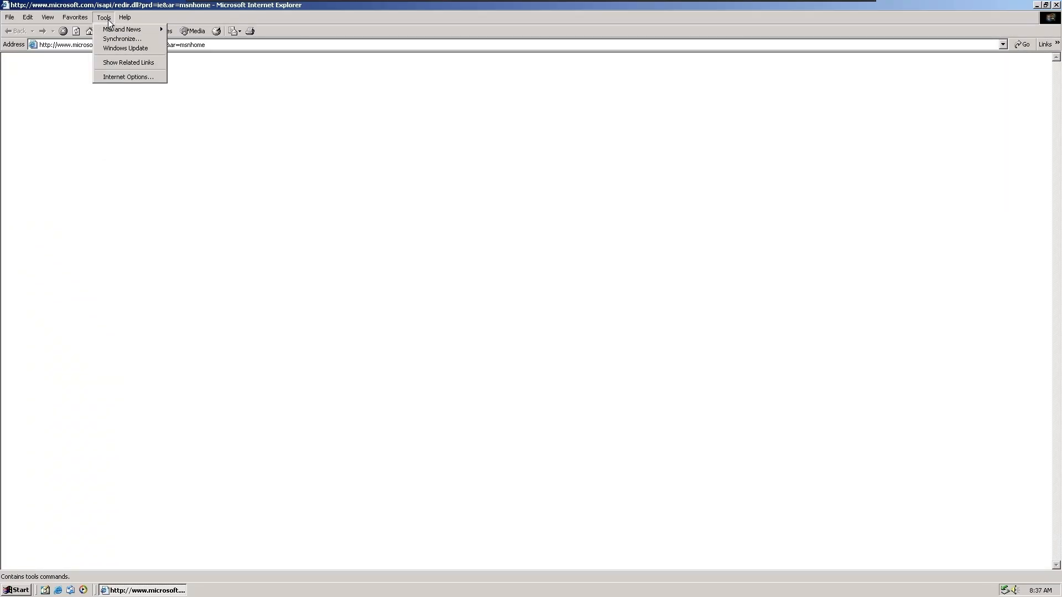
{"action": "left_click", "coordinate": [118, 77]}
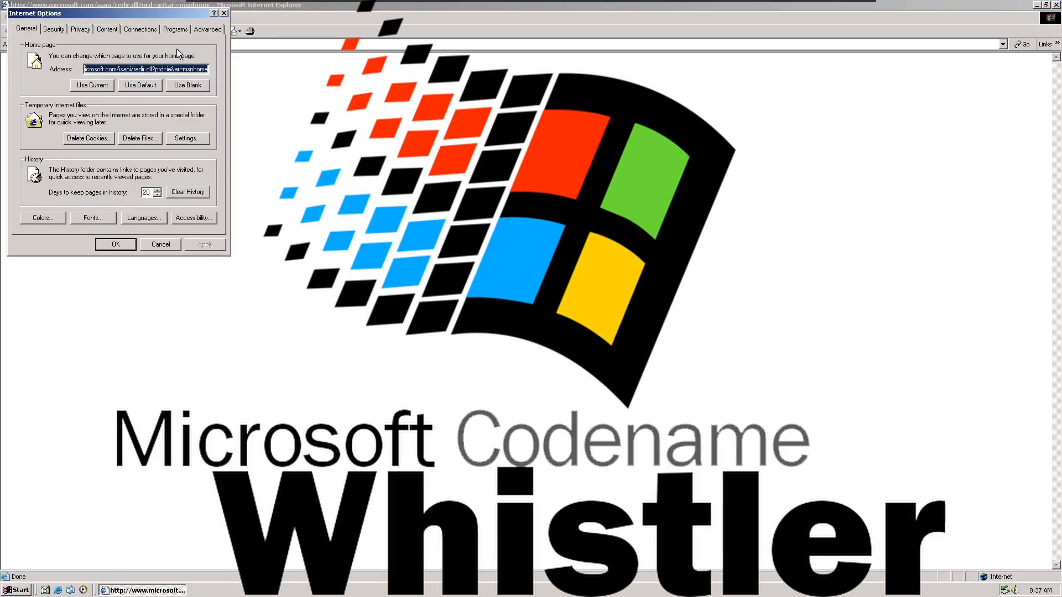
{"action": "left_click", "coordinate": [207, 29]}
{"action": "left_click_drag", "start_coordinate": [174, 11], "coordinate": [427, 187]}
{"action": "scroll", "coordinate": [360, 271], "scroll_direction": "down", "scroll_amount": 4}
{"action": "scroll", "coordinate": [365, 260], "scroll_direction": "down", "scroll_amount": 3}
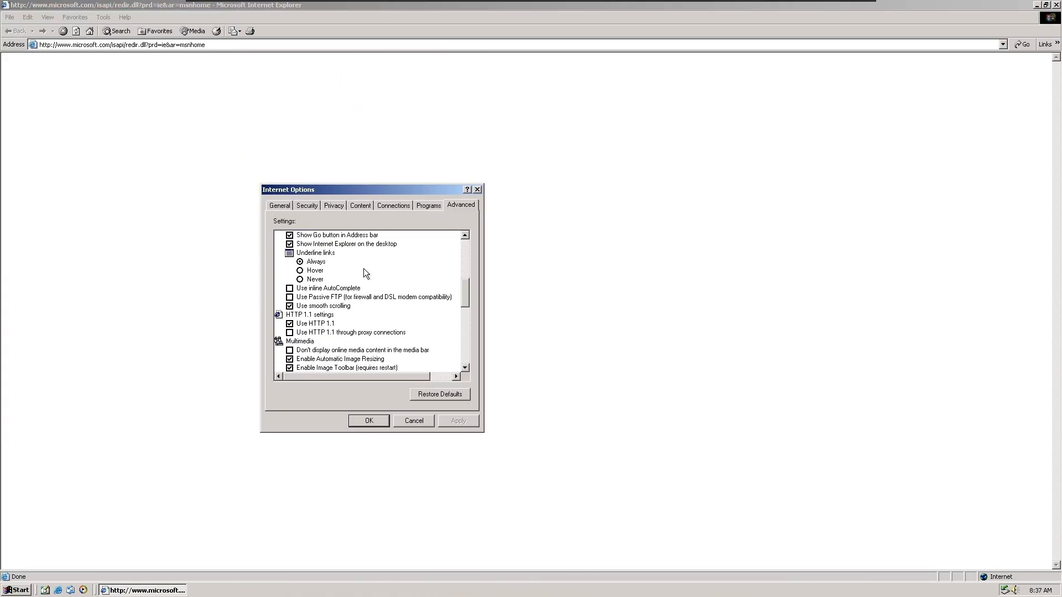
{"action": "scroll", "coordinate": [360, 304], "scroll_direction": "down", "scroll_amount": 3}
{"action": "scroll", "coordinate": [359, 307], "scroll_direction": "down", "scroll_amount": 4}
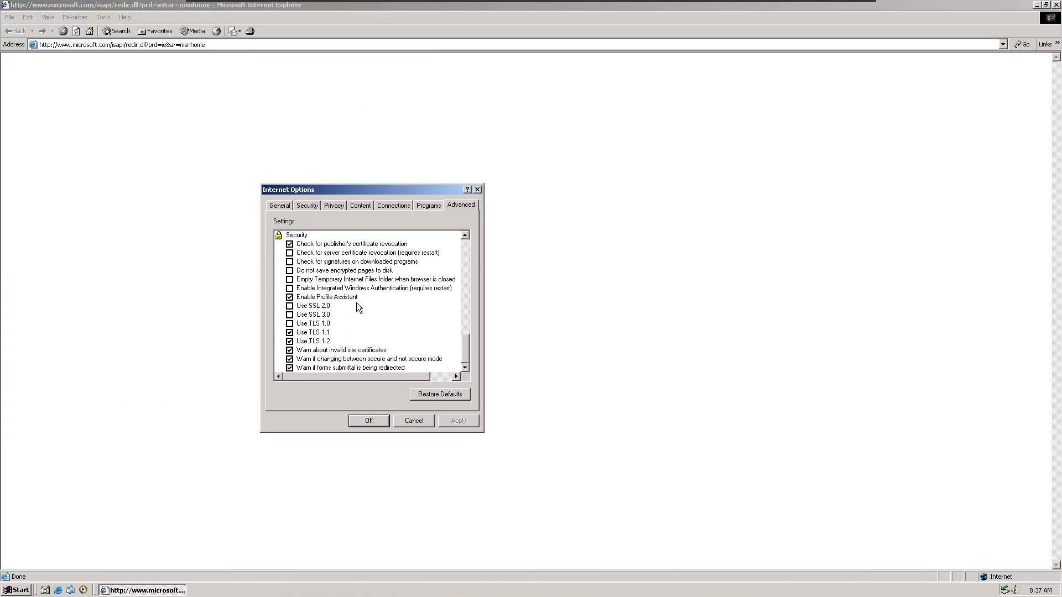
{"action": "left_click", "coordinate": [291, 324]}
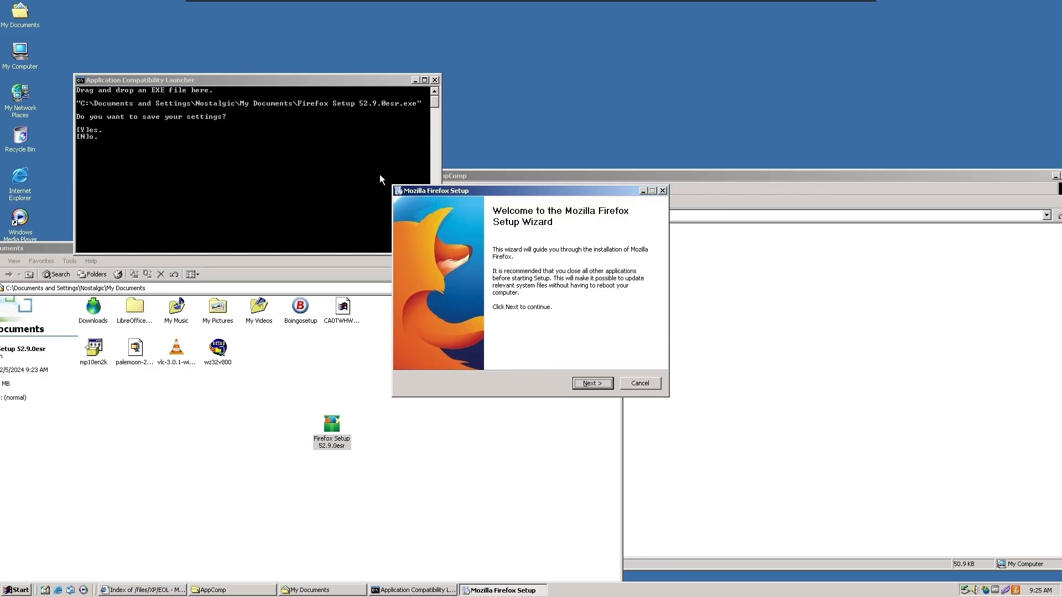
Proceed past the Mozilla Firefox setup welcome page and start the Java installation with the default destination folder
{"action": "left_click", "coordinate": [592, 383]}
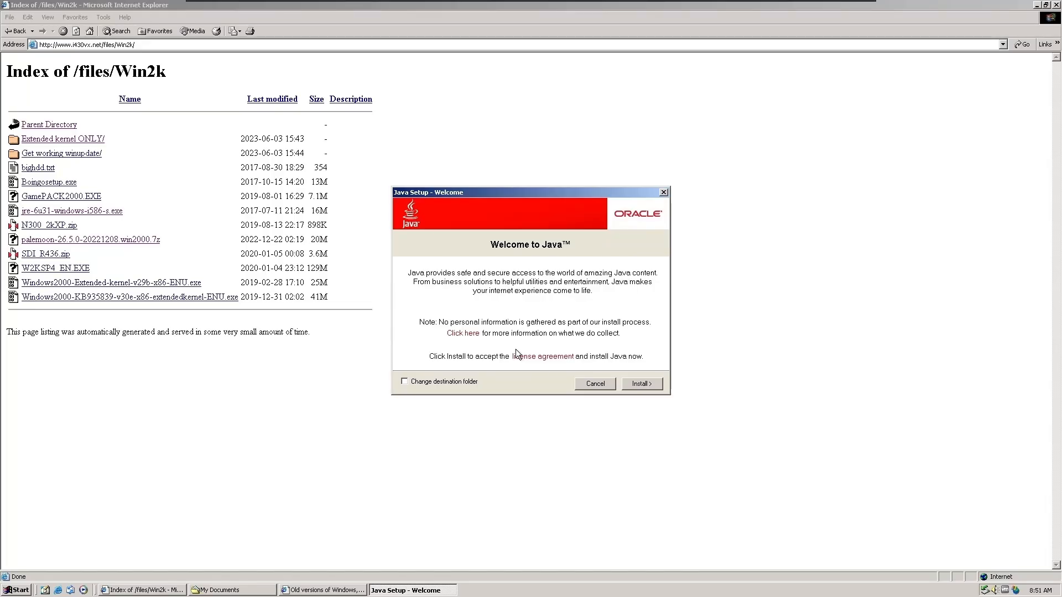
{"action": "left_click", "coordinate": [639, 383]}
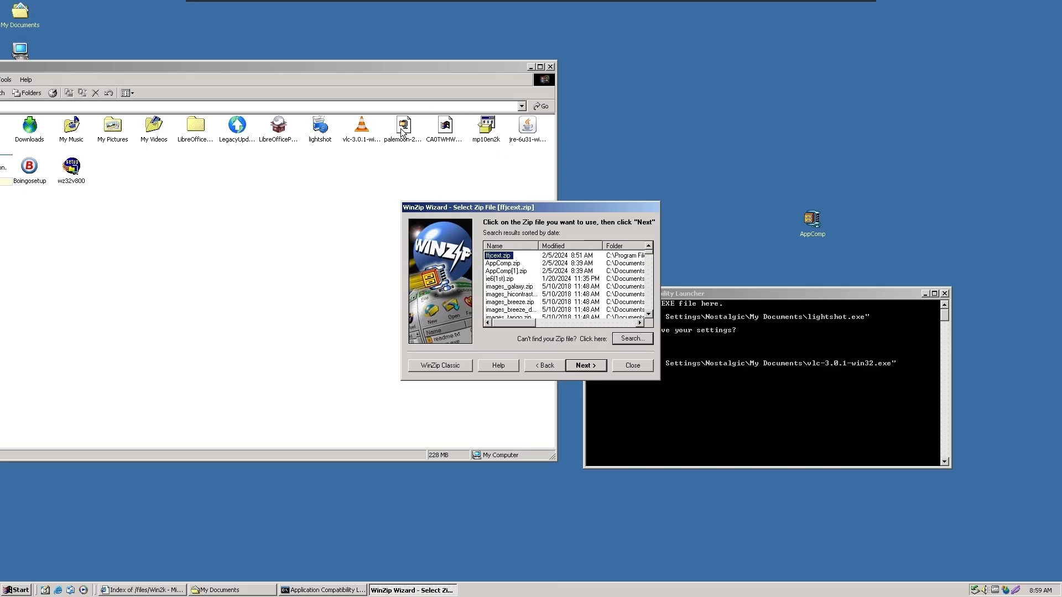
Close the WinZip Wizard and open the Pale Moon archive in the My Documents folder
{"action": "left_click", "coordinate": [632, 365]}
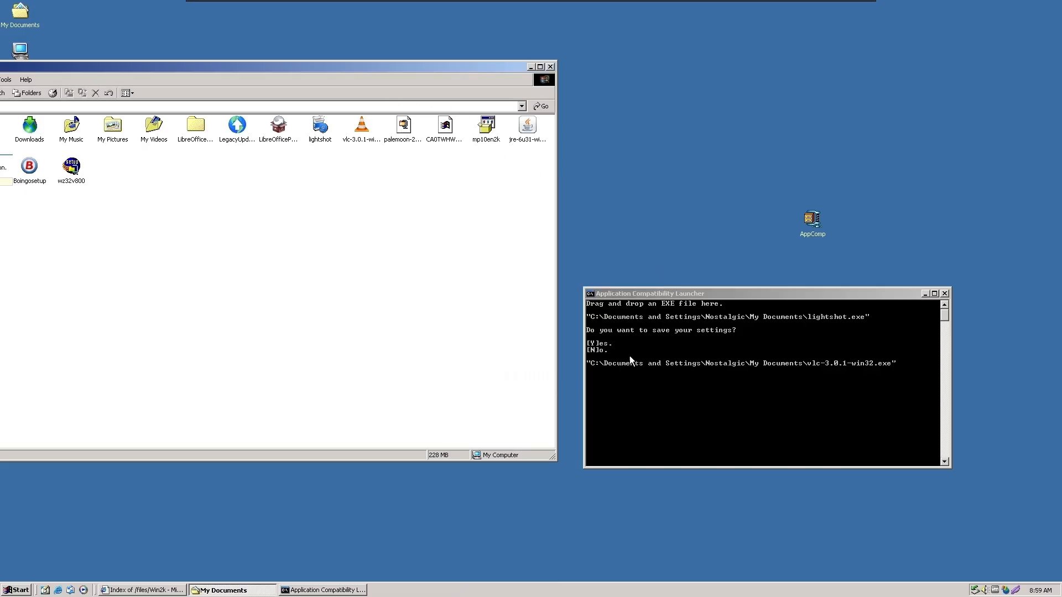
{"action": "double_click", "coordinate": [405, 130]}
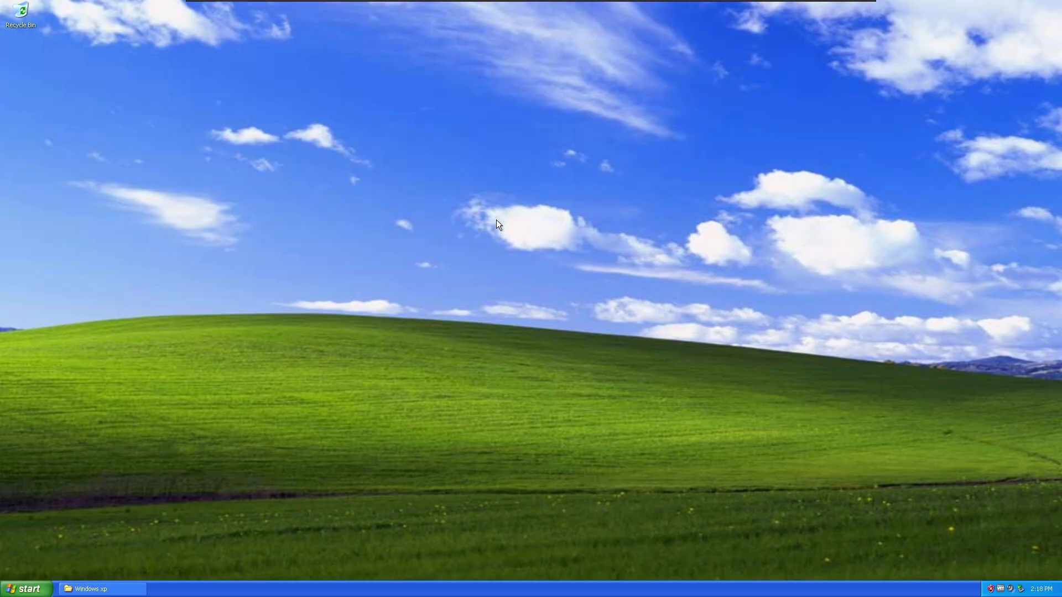
Run supermium_132_32_setup from the Windows xp folder and agree to install Supermium
{"action": "left_click", "coordinate": [101, 589]}
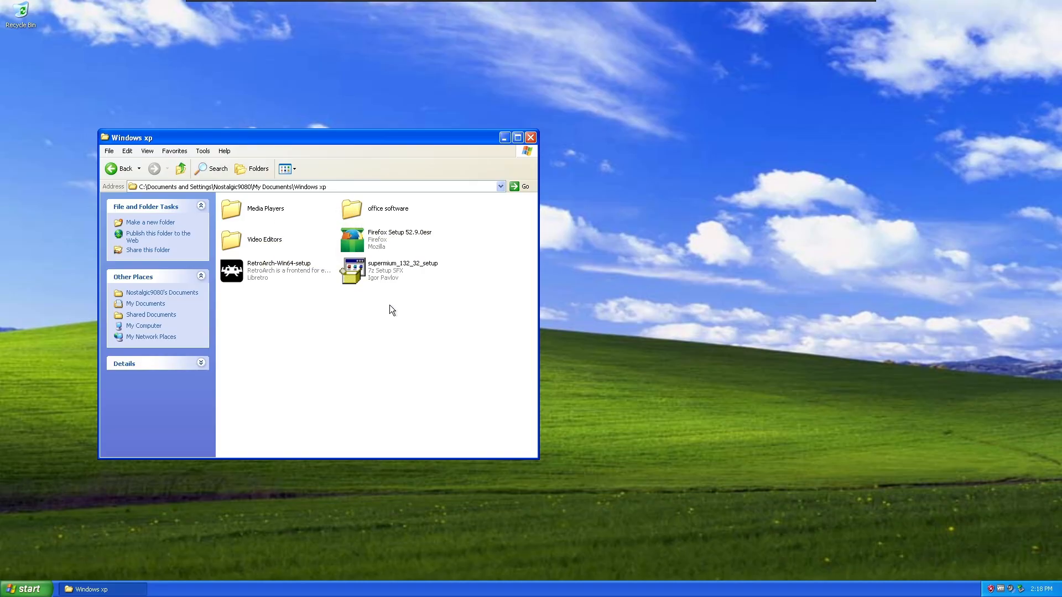
{"action": "double_click", "coordinate": [398, 270]}
{"action": "right_click", "coordinate": [403, 338]}
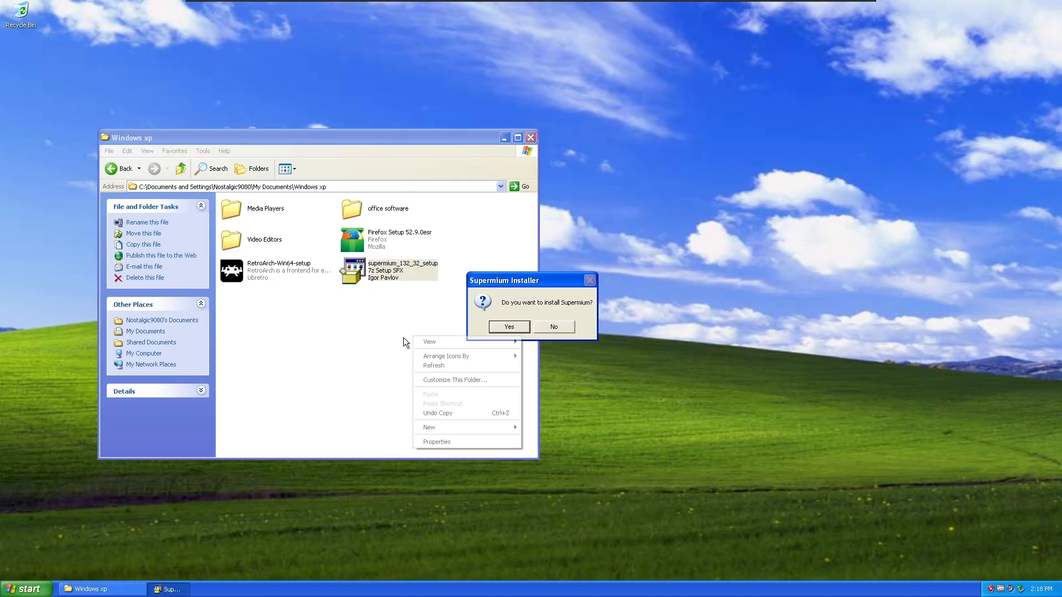
{"action": "left_click", "coordinate": [509, 326]}
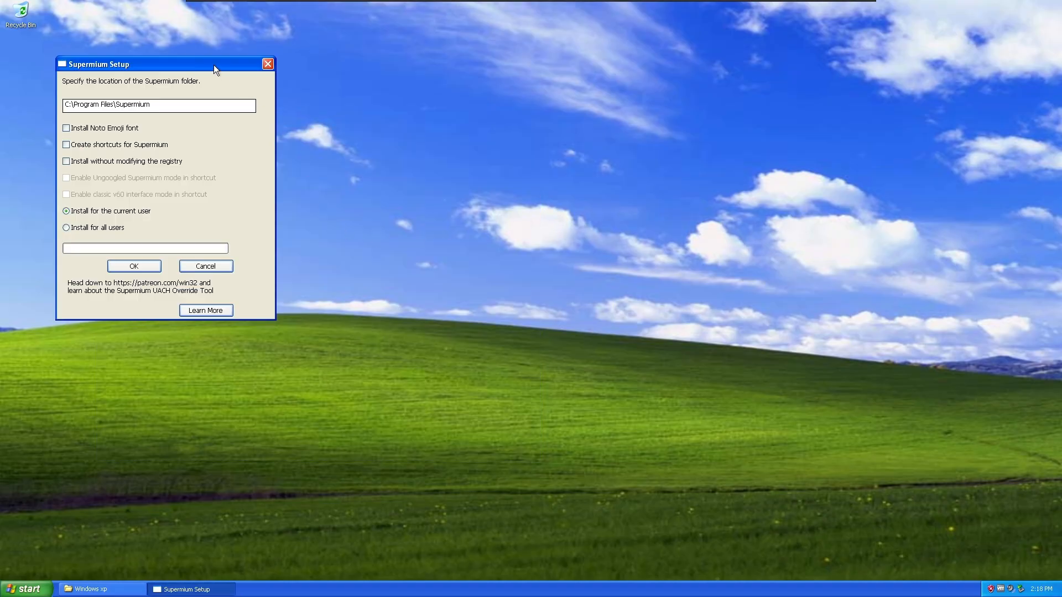
Install Supermium for all users, with shortcuts created and Ungoogled Supermium mode and classic v60 interface mode enabled in them
{"action": "left_click_drag", "start_coordinate": [214, 65], "coordinate": [521, 164]}
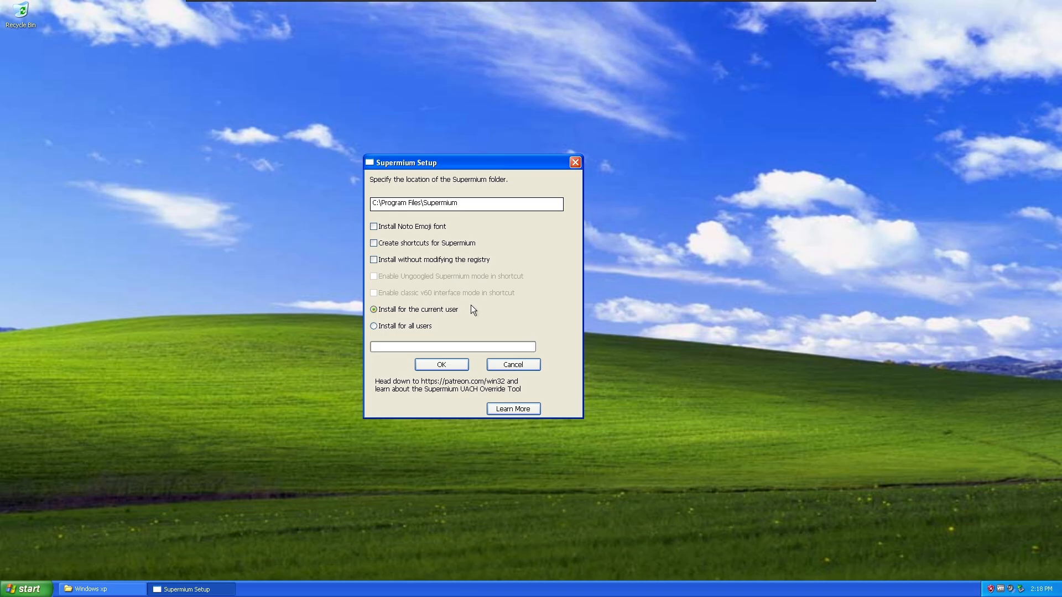
{"action": "left_click", "coordinate": [417, 243]}
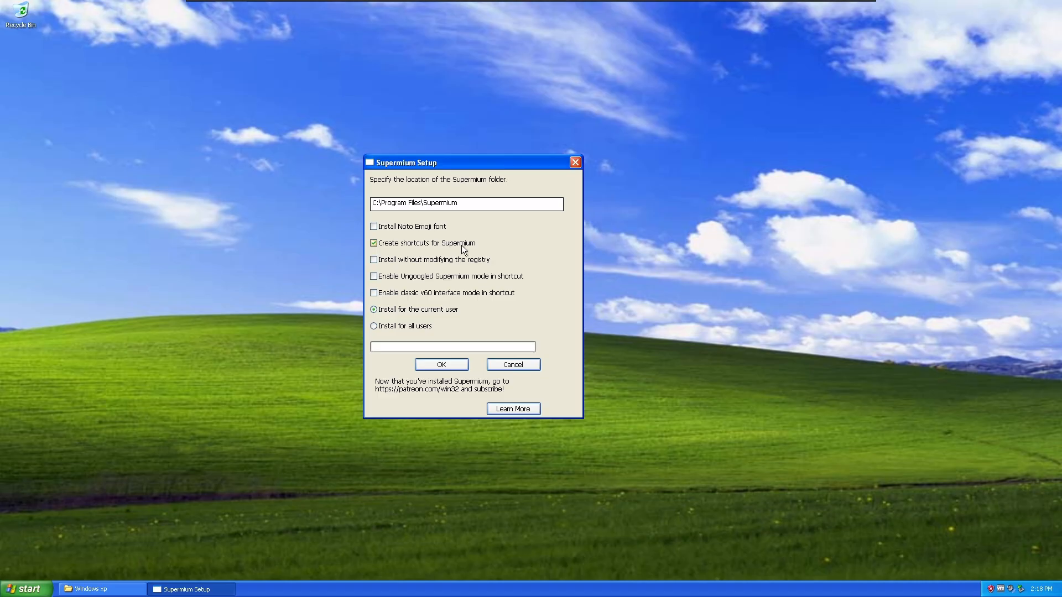
{"action": "left_click", "coordinate": [410, 275]}
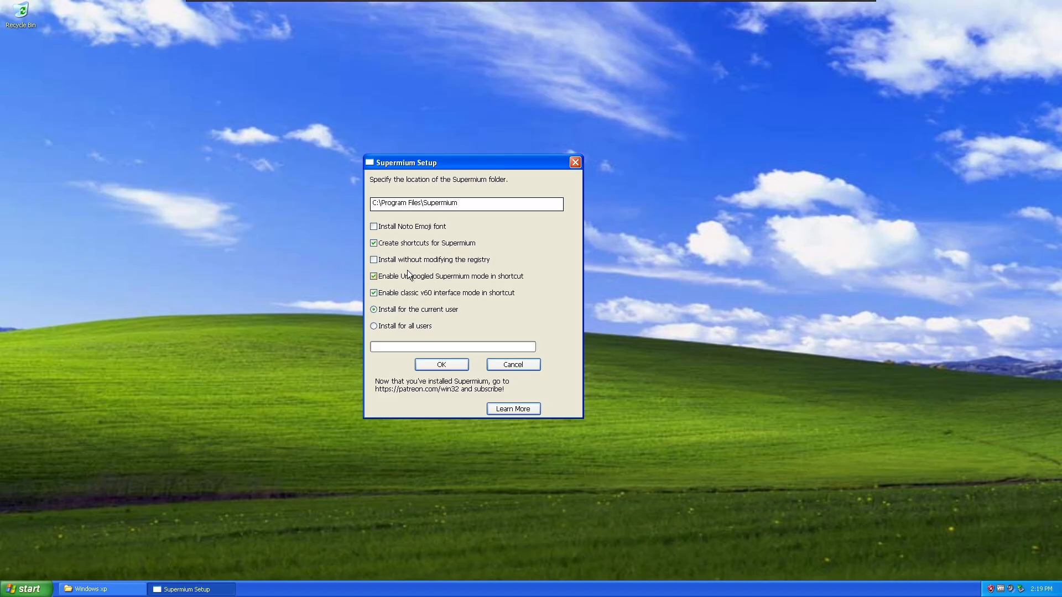
{"action": "left_click", "coordinate": [387, 295]}
{"action": "left_click", "coordinate": [390, 329]}
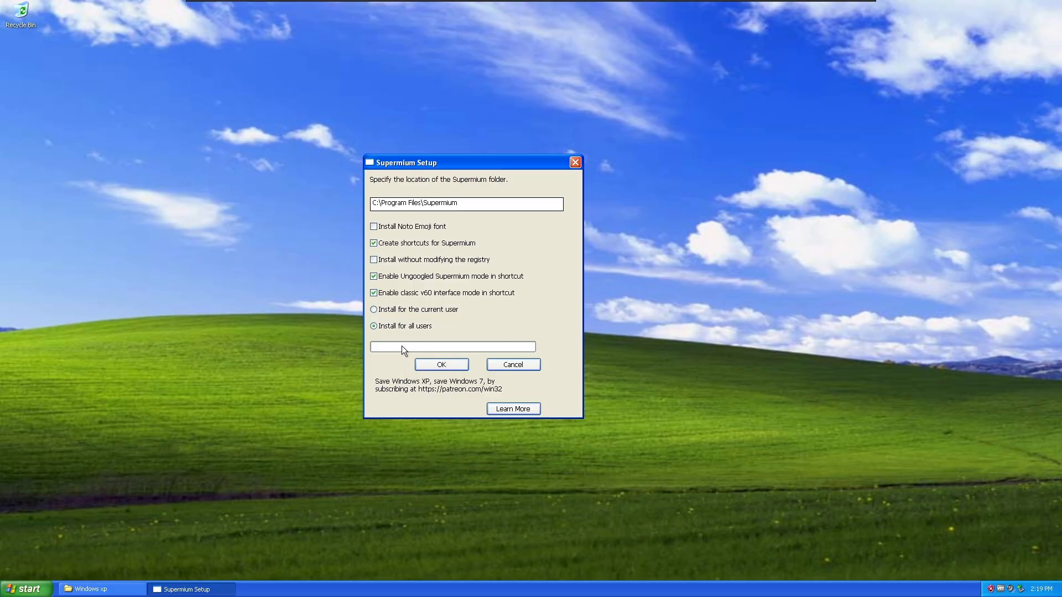
{"action": "left_click", "coordinate": [443, 368]}
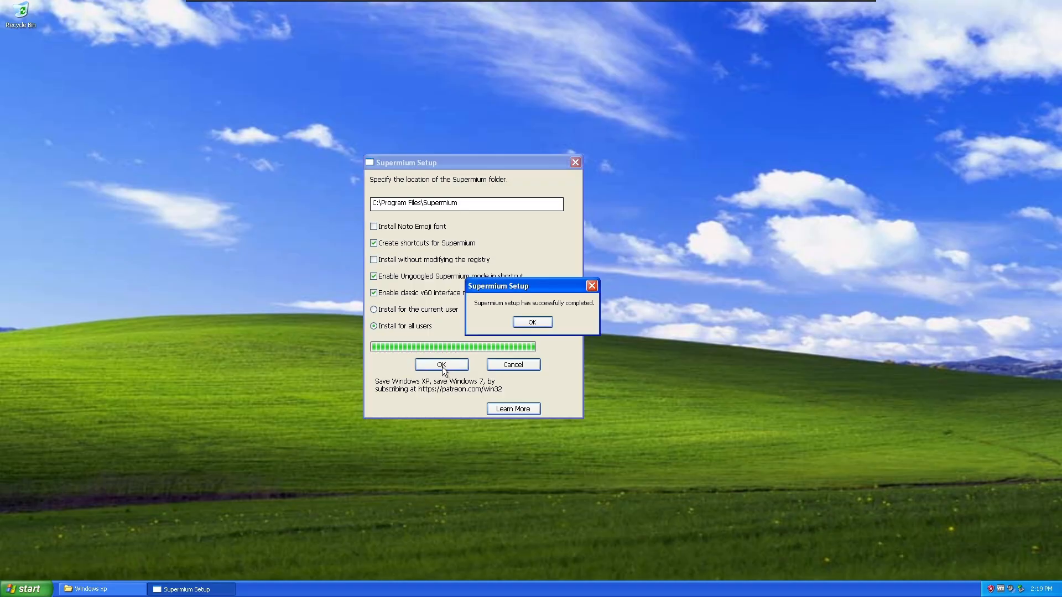
{"action": "left_click", "coordinate": [533, 322]}
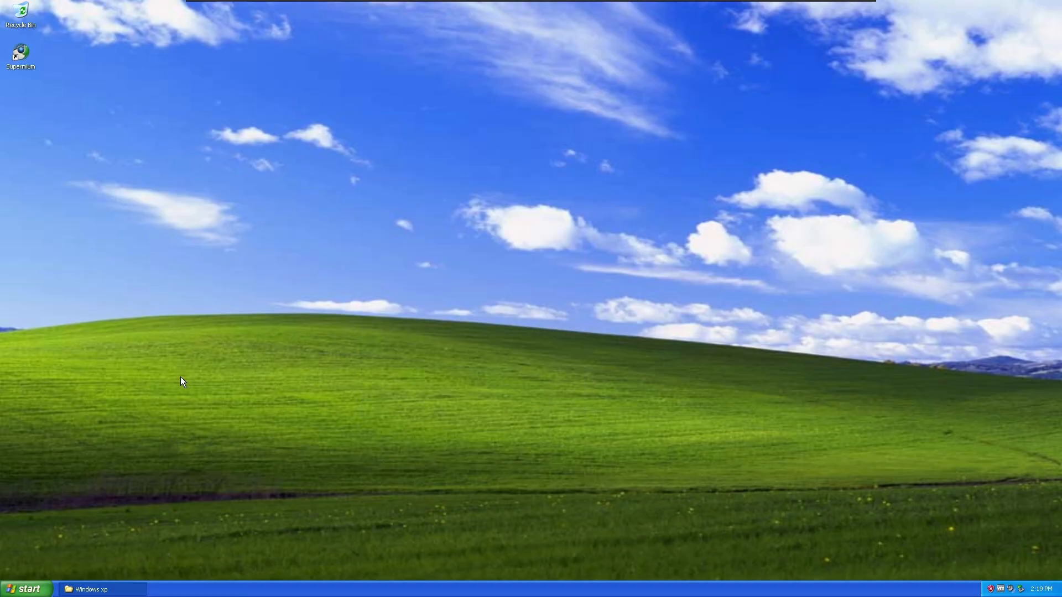
Launch Supermium from its desktop shortcut, decline signing in, and maximize the browser window
{"action": "left_click", "coordinate": [26, 59]}
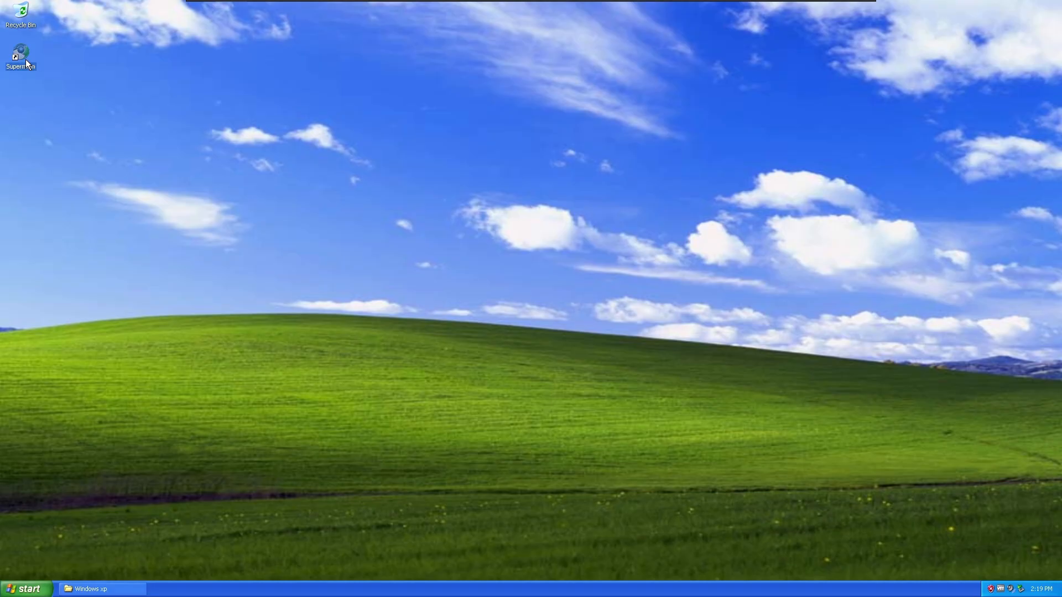
{"action": "double_click", "coordinate": [26, 59]}
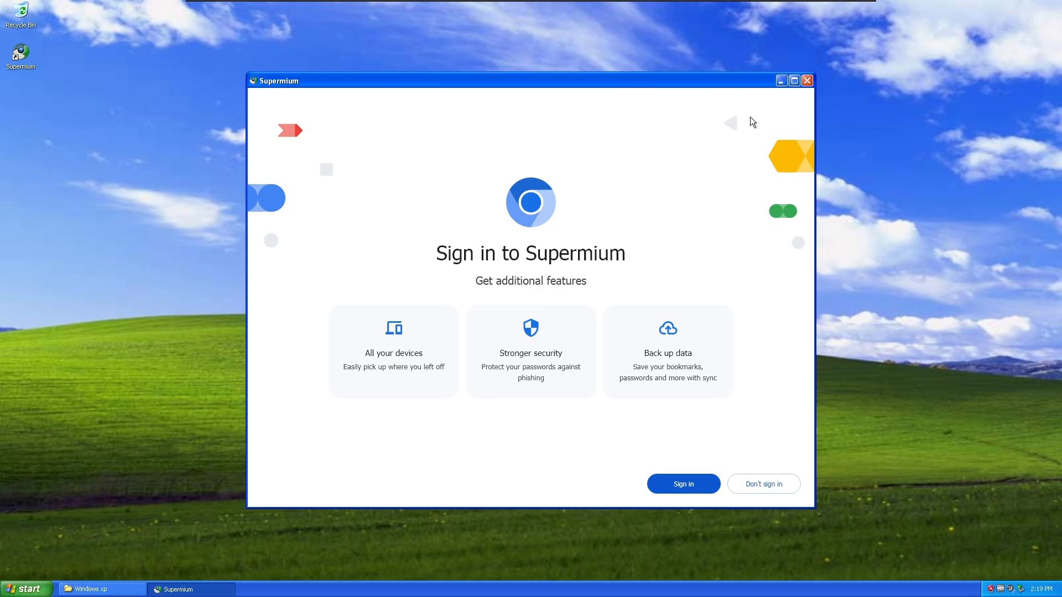
{"action": "left_click_drag", "start_coordinate": [678, 82], "coordinate": [619, 99]}
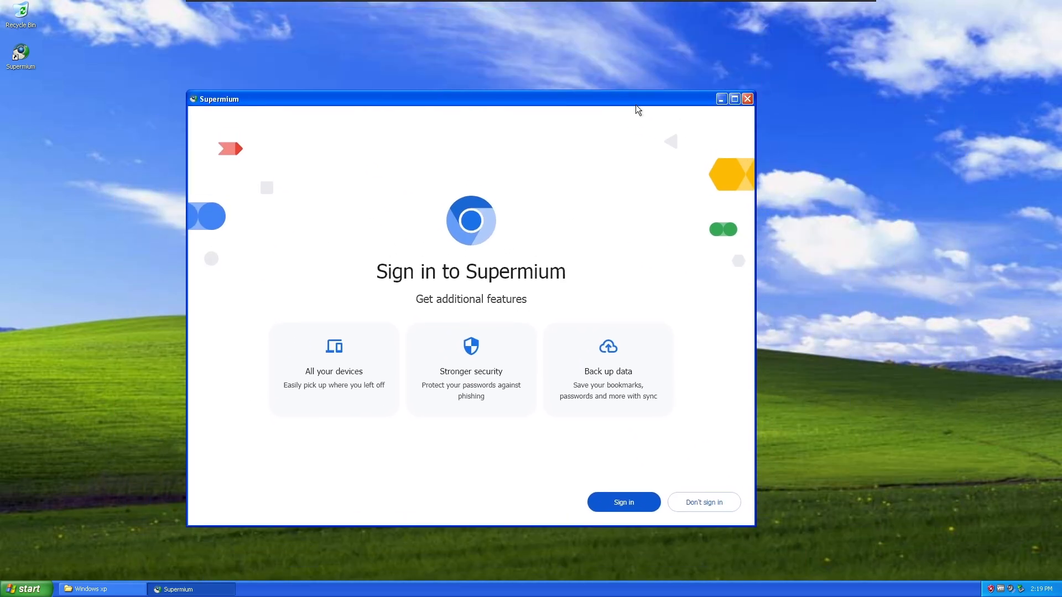
{"action": "left_click_drag", "start_coordinate": [545, 109], "coordinate": [651, 99]}
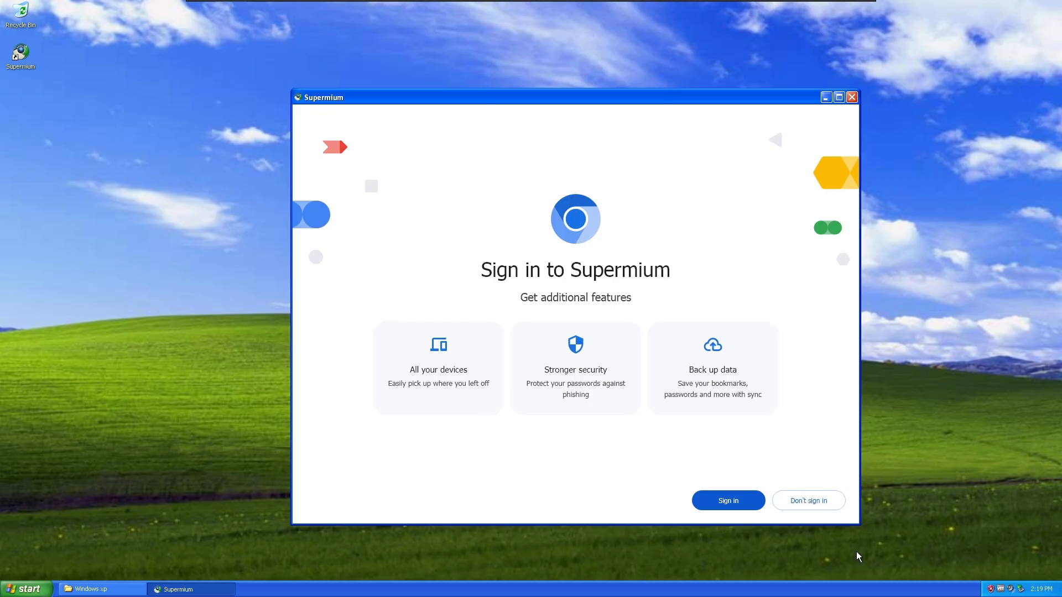
{"action": "left_click", "coordinate": [821, 506]}
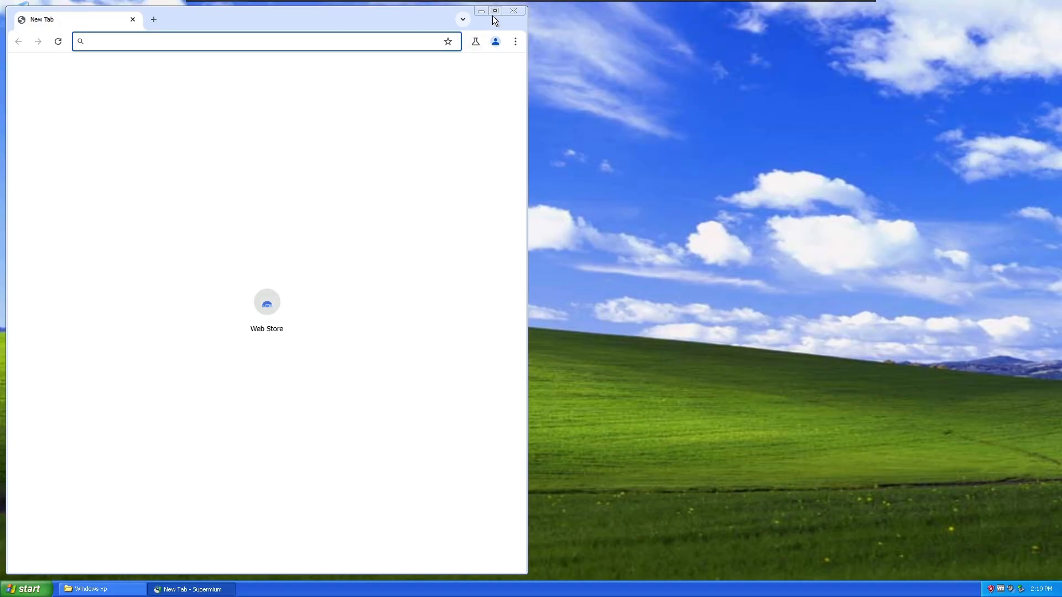
{"action": "left_click", "coordinate": [493, 13]}
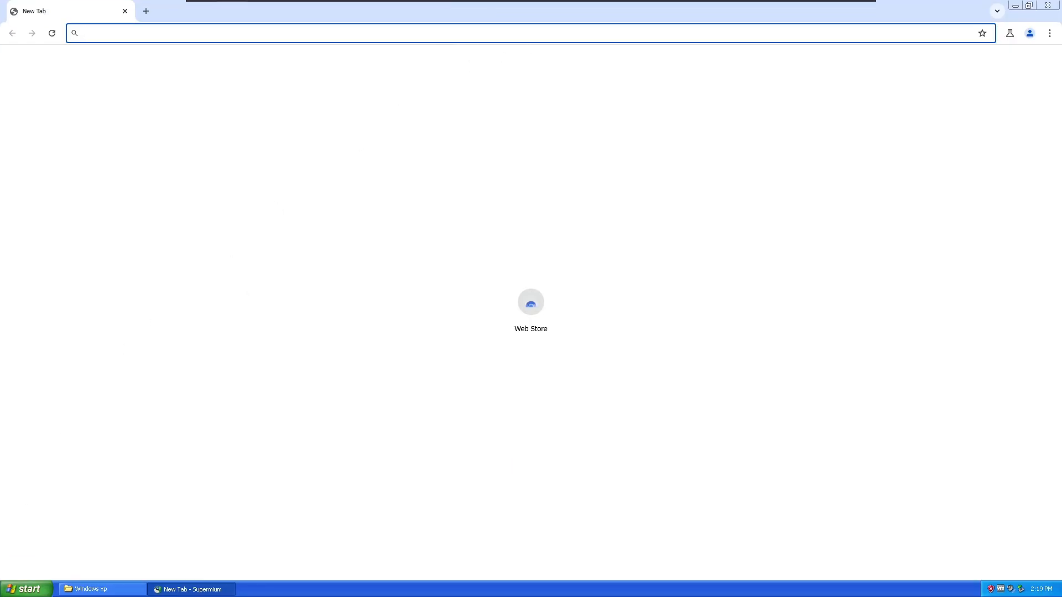
{"action": "left_click", "coordinate": [27, 588]}
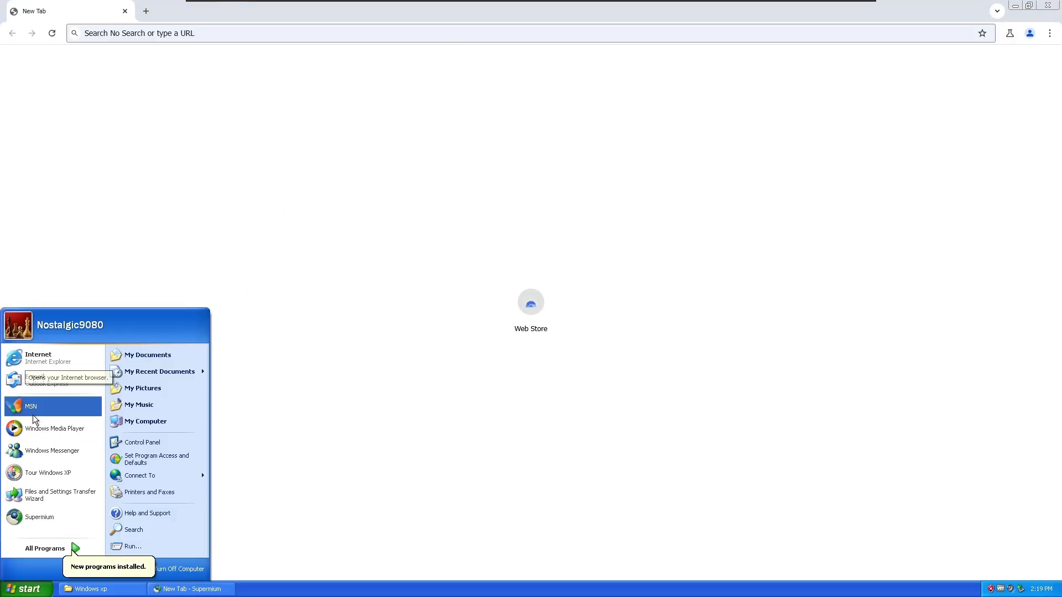
{"action": "left_click", "coordinate": [27, 586]}
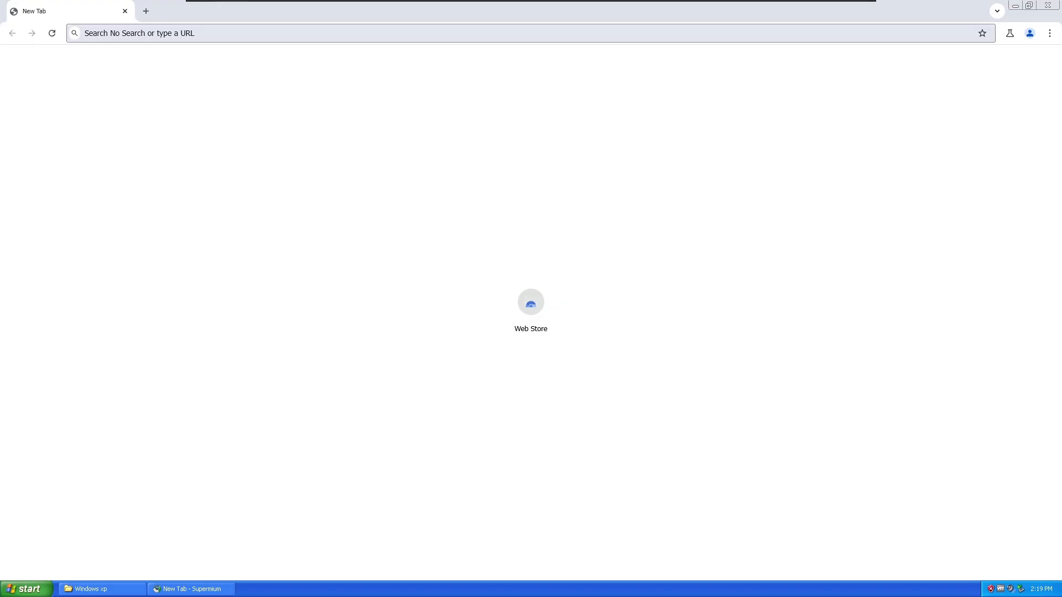
Go to google.com and open the YouTube site from the search results for "youtube"
{"action": "left_click", "coordinate": [143, 33]}
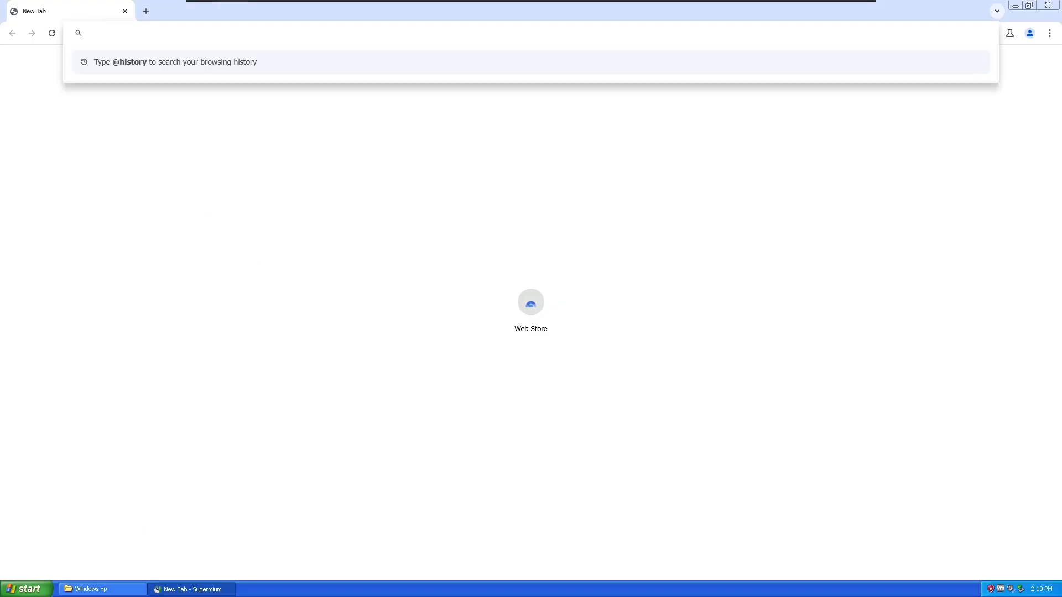
{"action": "type", "text": "google.com"}
{"action": "key", "text": "Return"}
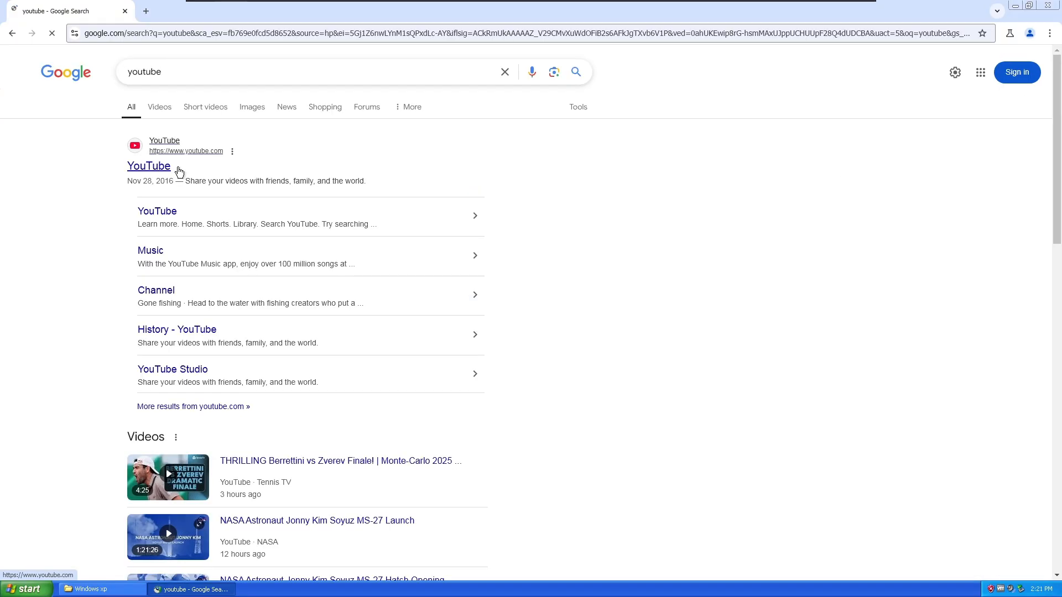
{"action": "left_click", "coordinate": [178, 167]}
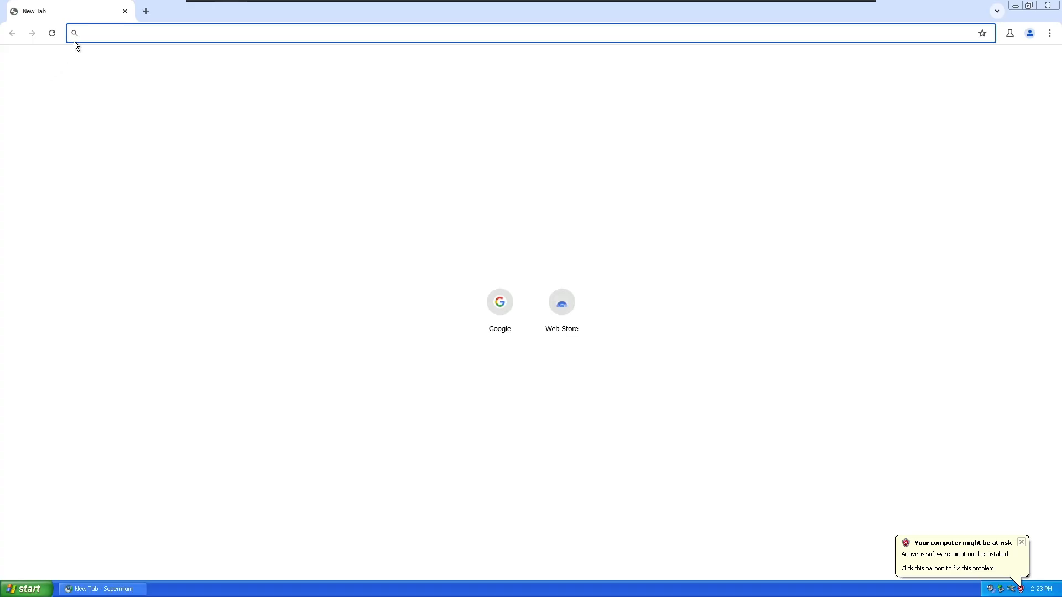
Open Google from the new tab page, search for "youtube", and open the YouTube site from the results
{"action": "left_click", "coordinate": [480, 309]}
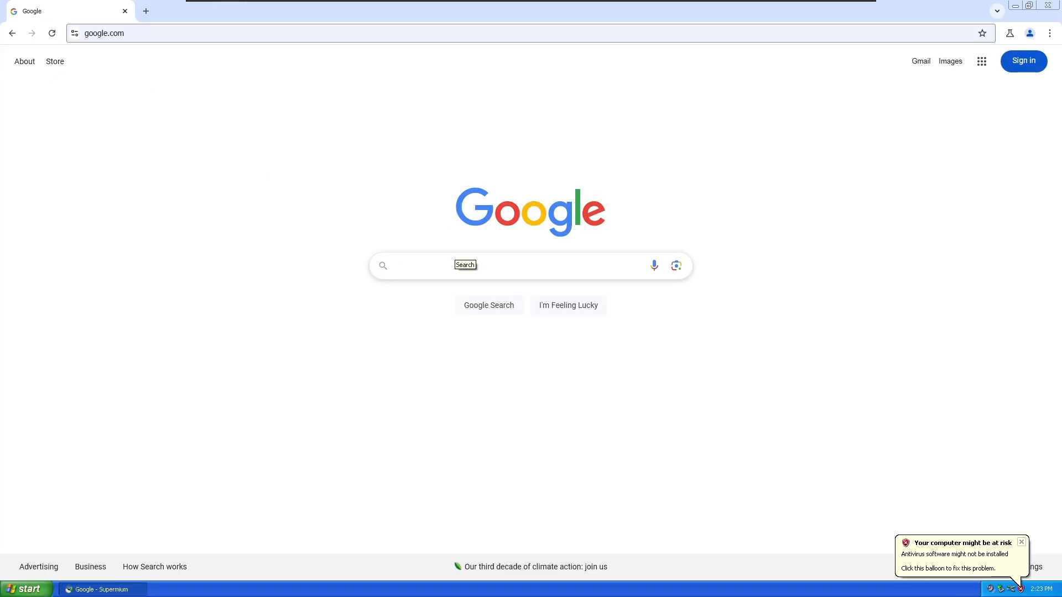
{"action": "type", "text": "youth"}
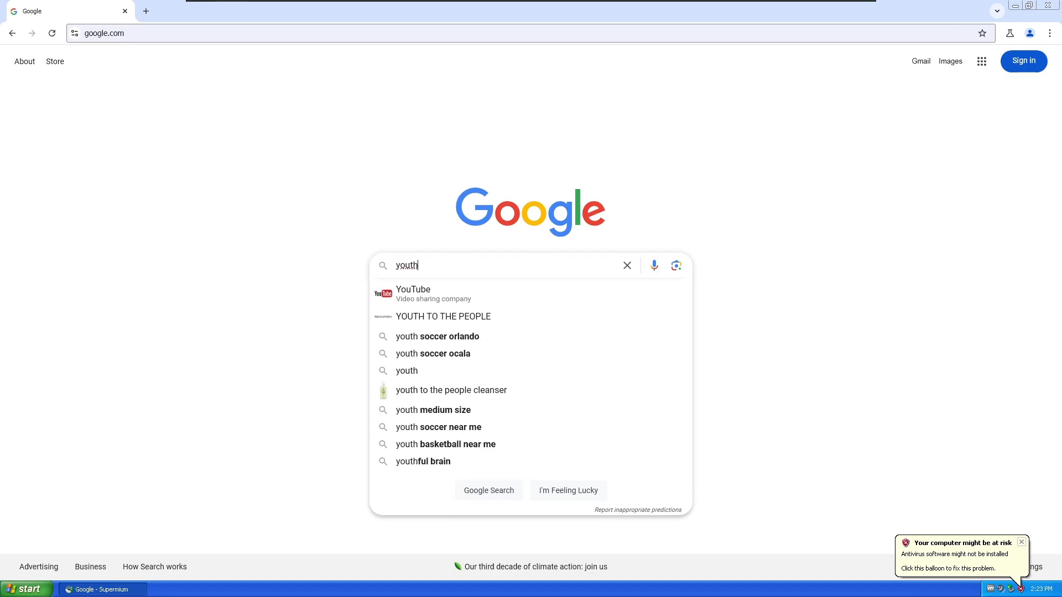
{"action": "left_click", "coordinate": [450, 298]}
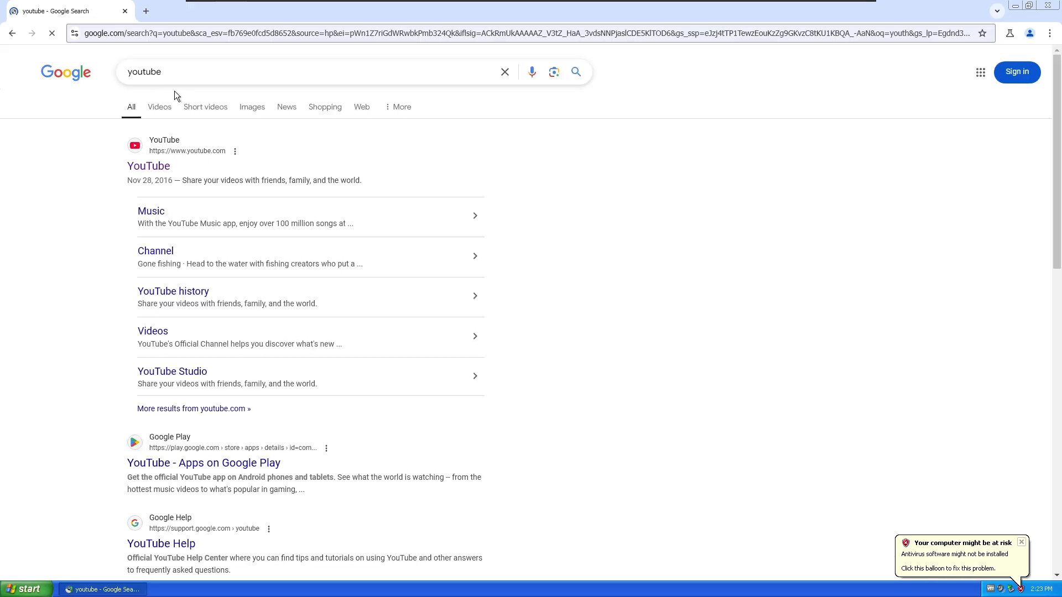
{"action": "left_click", "coordinate": [148, 167]}
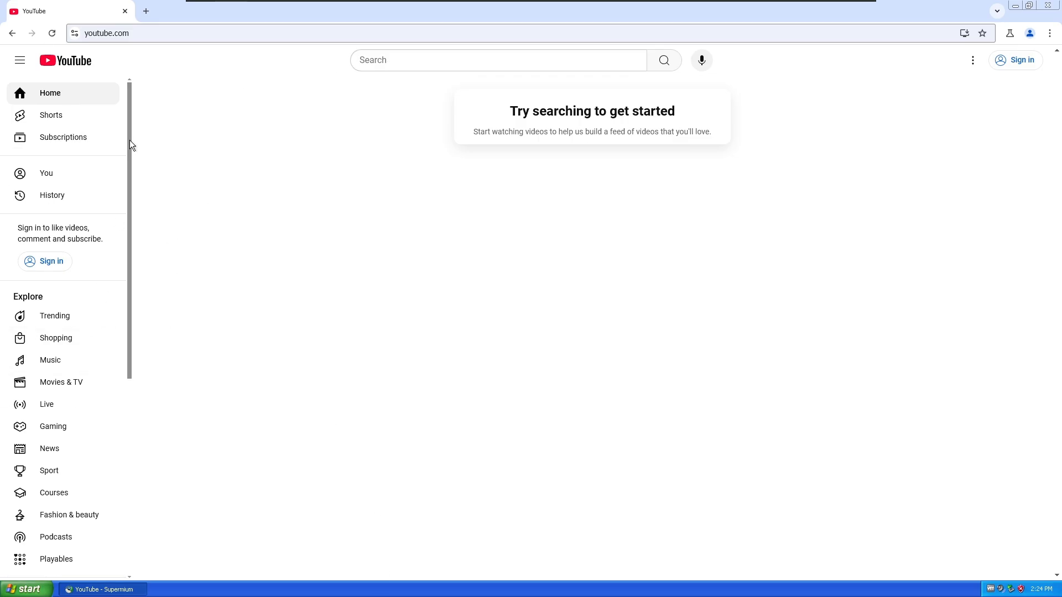
Search YouTube for "nostalgic9080"
{"action": "left_click_drag", "start_coordinate": [129, 140], "coordinate": [147, 88]}
{"action": "left_click", "coordinate": [365, 60]}
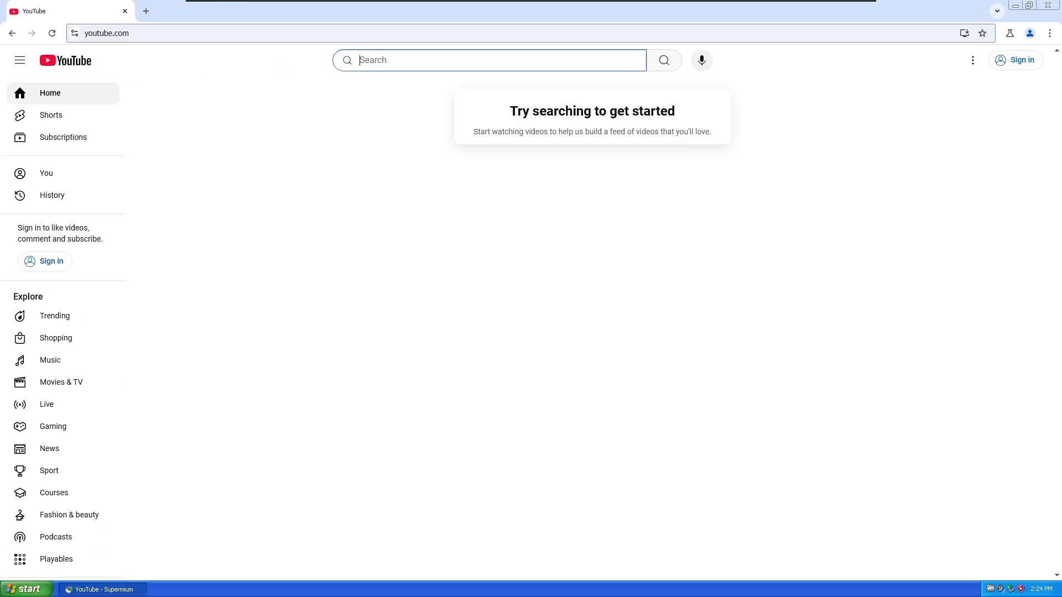
{"action": "type", "text": "nosta"}
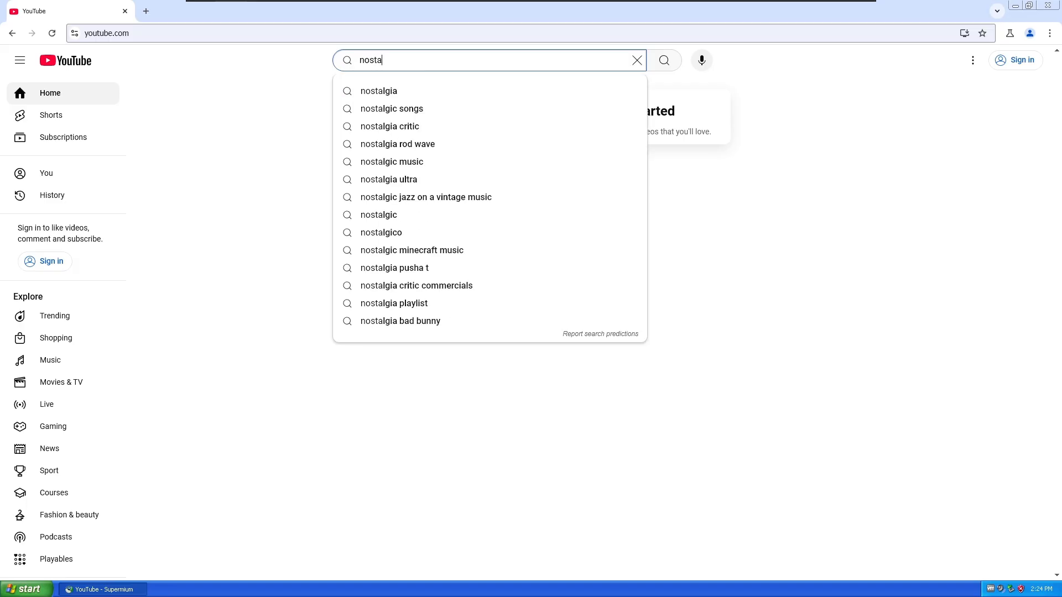
{"action": "key", "text": "BackSpace"}
{"action": "type", "text": "l"}
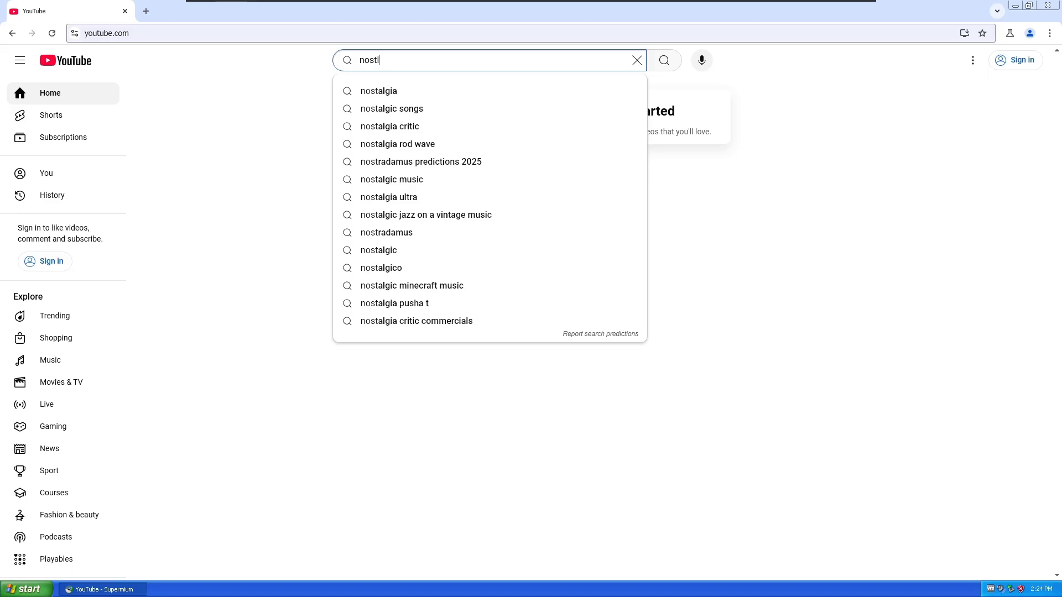
{"action": "key", "text": "BackSpace"}
{"action": "type", "text": "algic"}
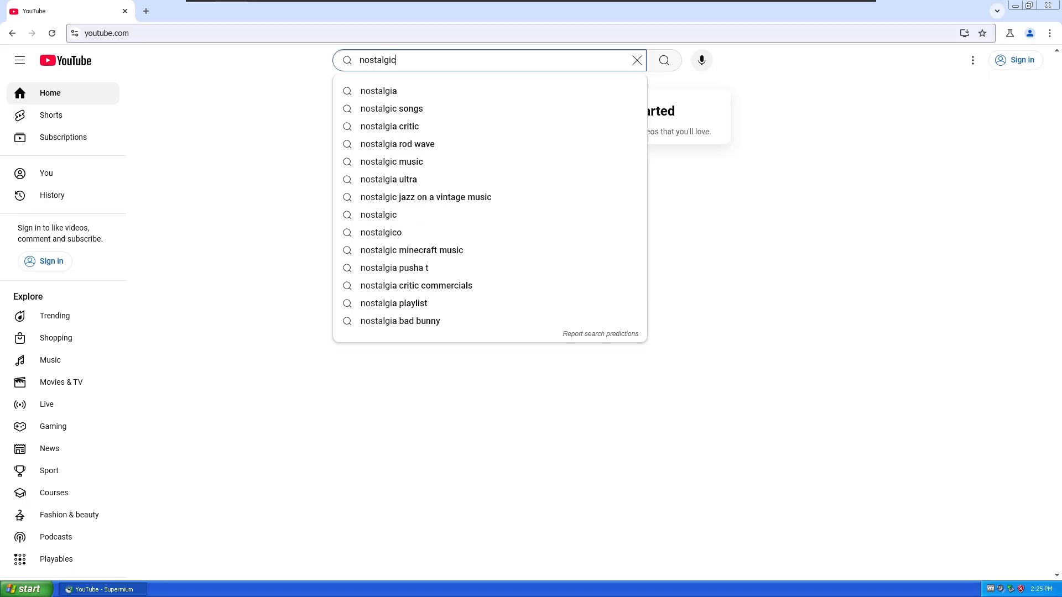
{"action": "type", "text": "8"}
{"action": "key", "text": "BackSpace"}
{"action": "type", "text": "90"}
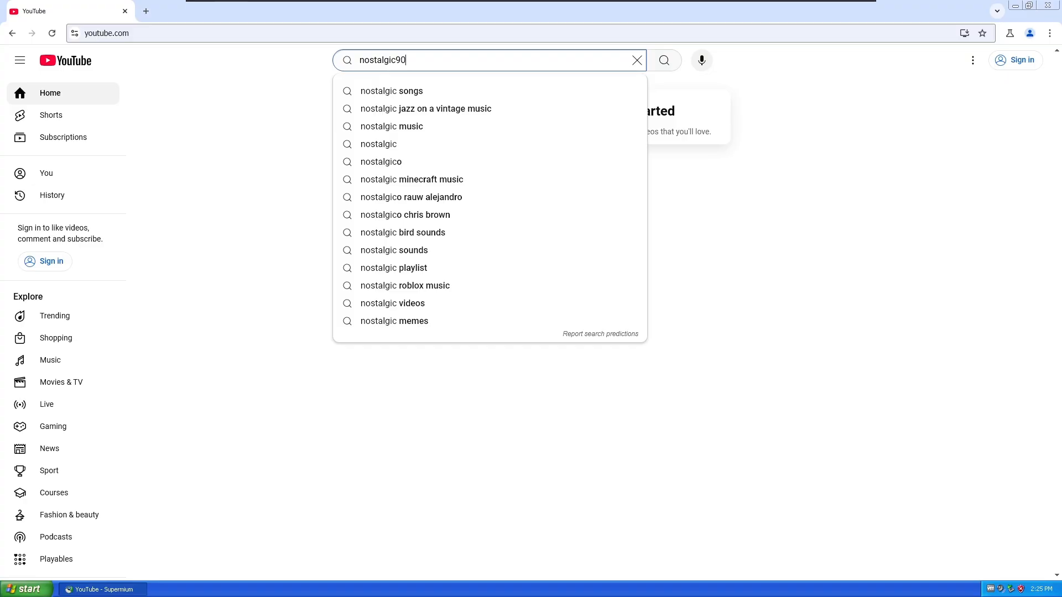
{"action": "type", "text": "80"}
{"action": "key", "text": "Return"}
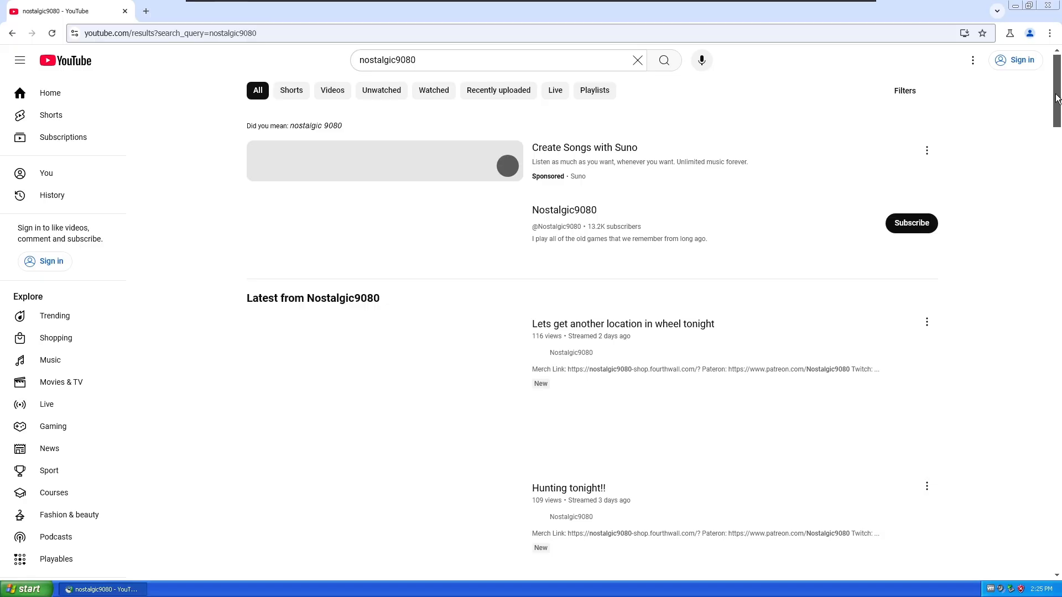
Browse the search results and open the Nostalgic9080 channel page
{"action": "scroll", "coordinate": [1056, 99], "scroll_direction": "down", "scroll_amount": 20}
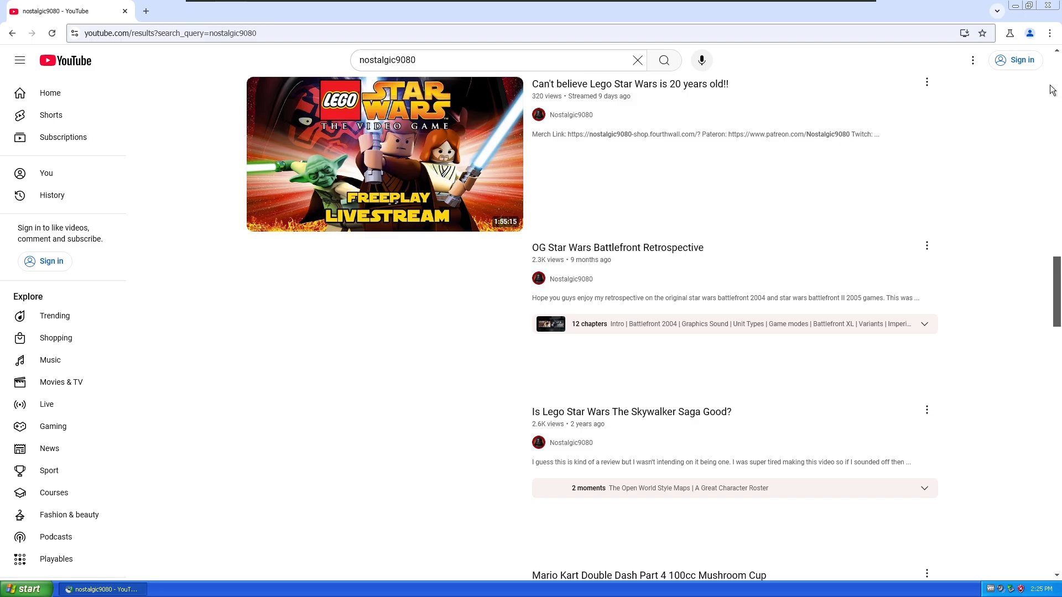
{"action": "scroll", "coordinate": [1052, 90], "scroll_direction": "up", "scroll_amount": 20}
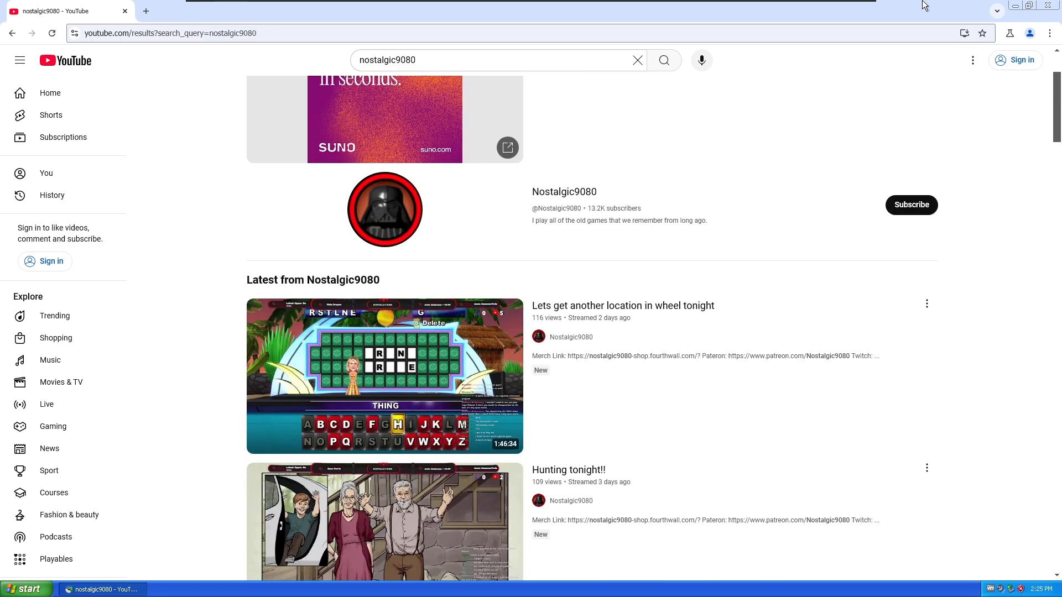
{"action": "left_click", "coordinate": [547, 195]}
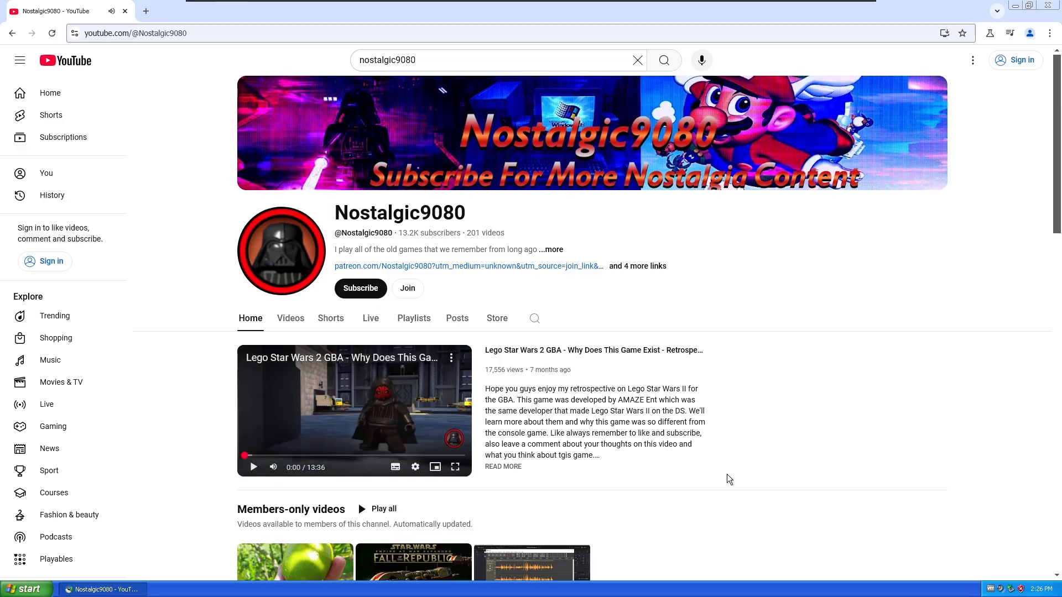
Switch YouTube to its dark theme and set the browser's appearance mode to Dark in its settings
{"action": "left_click", "coordinate": [973, 59]}
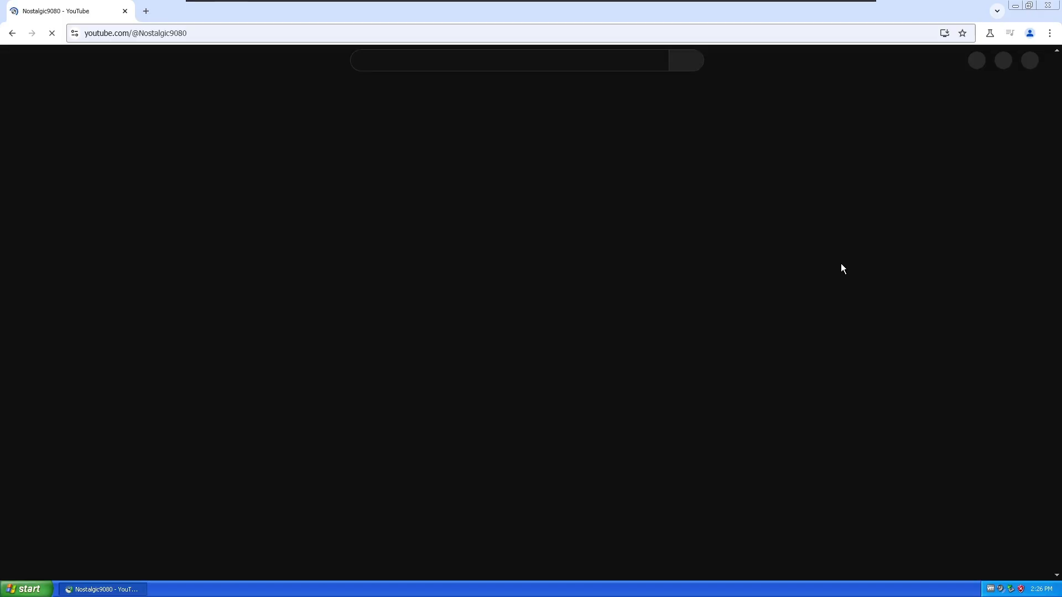
{"action": "left_click", "coordinate": [1049, 34]}
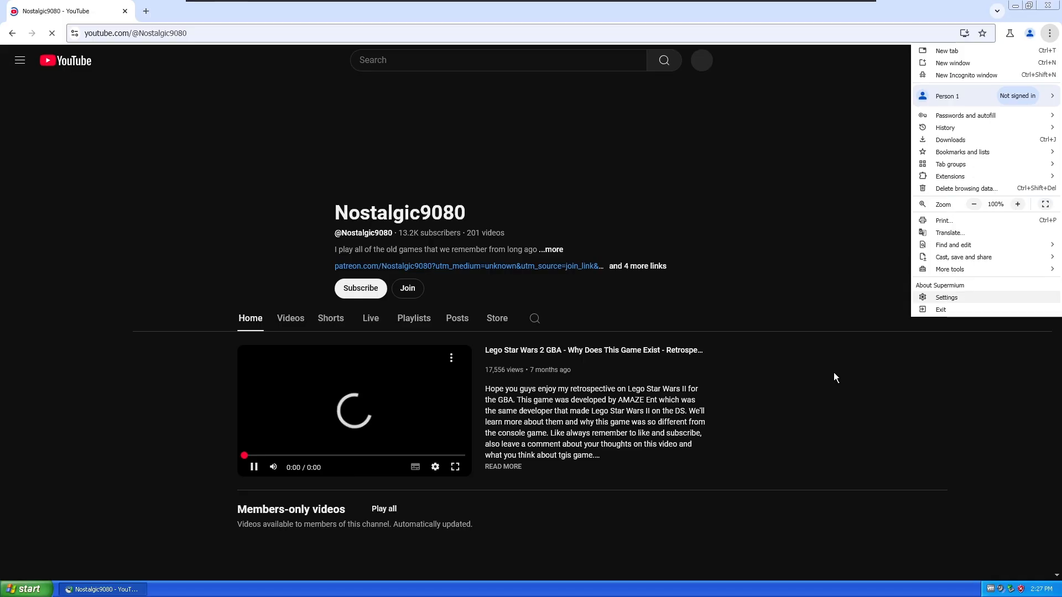
{"action": "key", "text": "Return"}
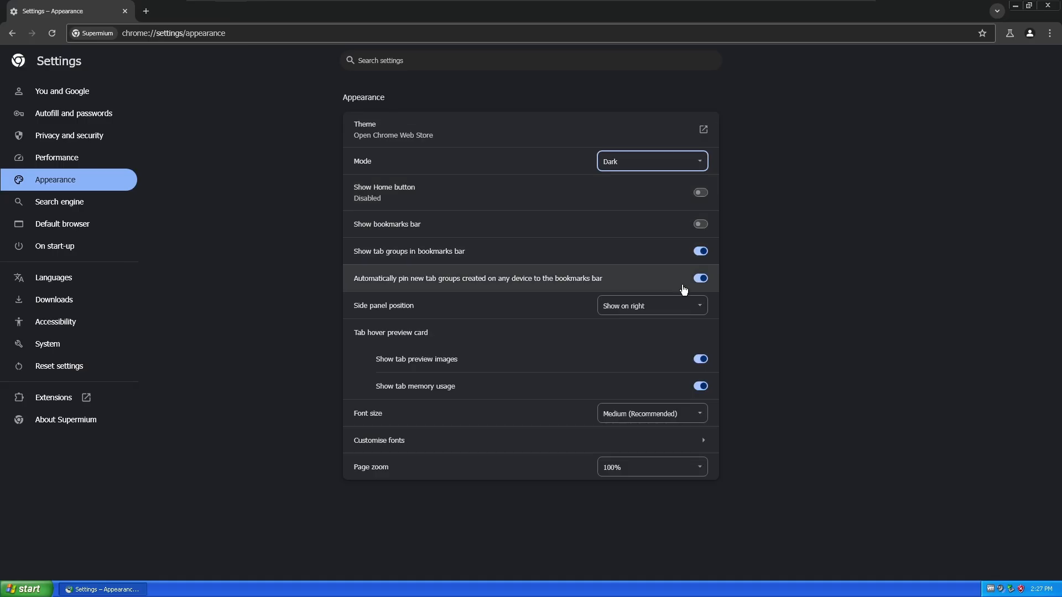
Open a new tab to check the dark appearance, restore the browser window to its smaller size, and close Supermium
{"action": "left_click", "coordinate": [146, 11]}
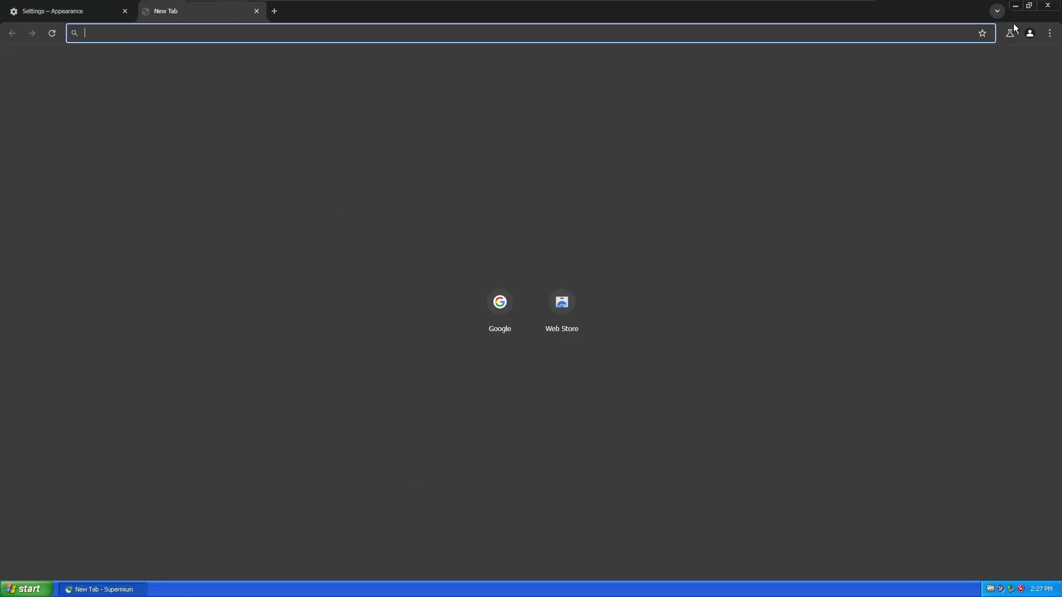
{"action": "left_click", "coordinate": [1028, 5]}
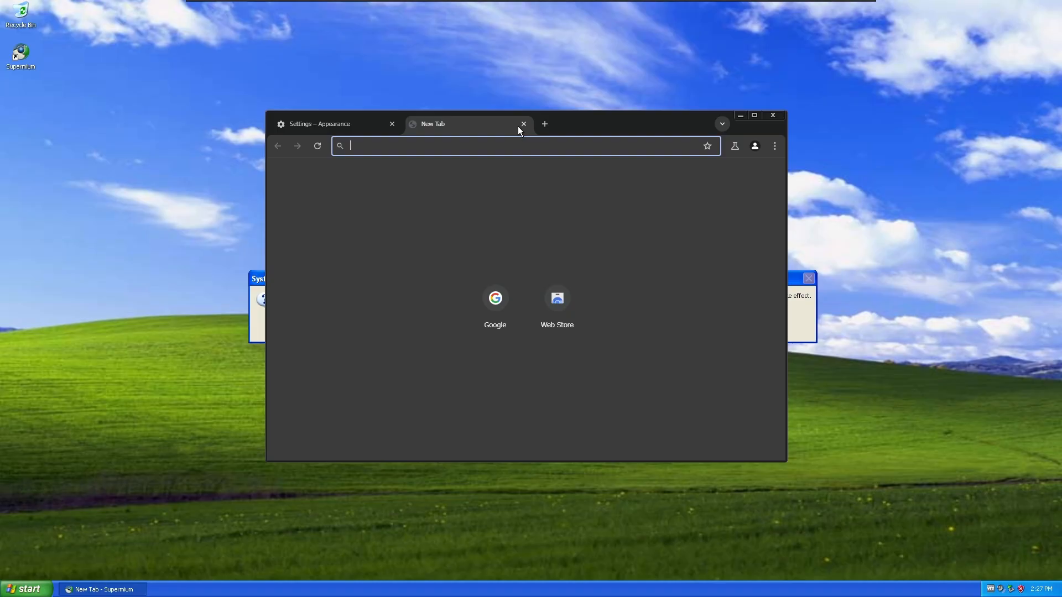
{"action": "left_click", "coordinate": [783, 117]}
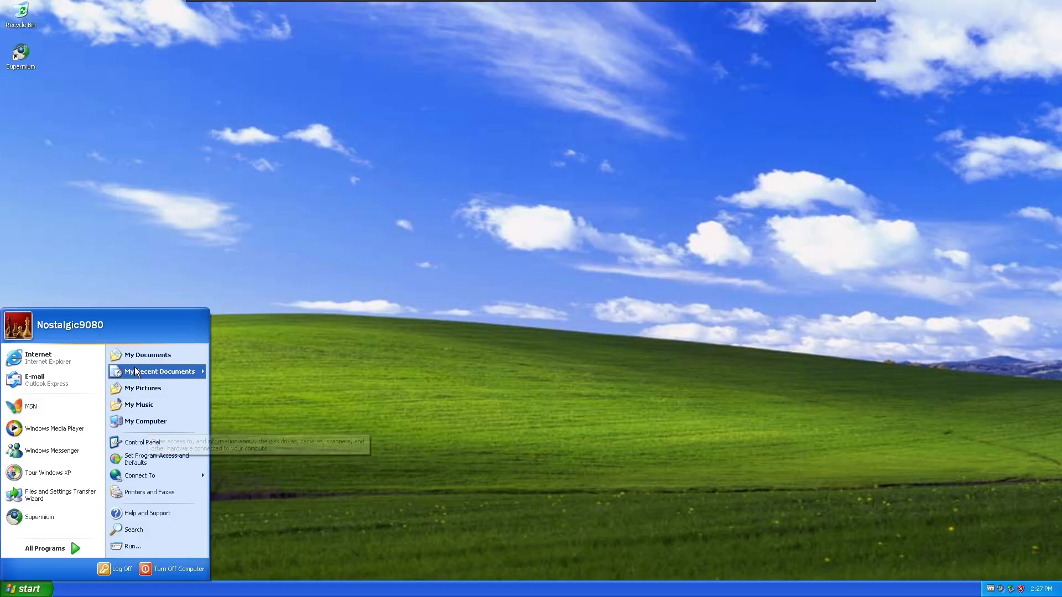
Run Firefox Setup 52.9.0esr from the Windows xp folder in My Documents and close the folder window
{"action": "left_click", "coordinate": [140, 355]}
{"action": "double_click", "coordinate": [161, 143]}
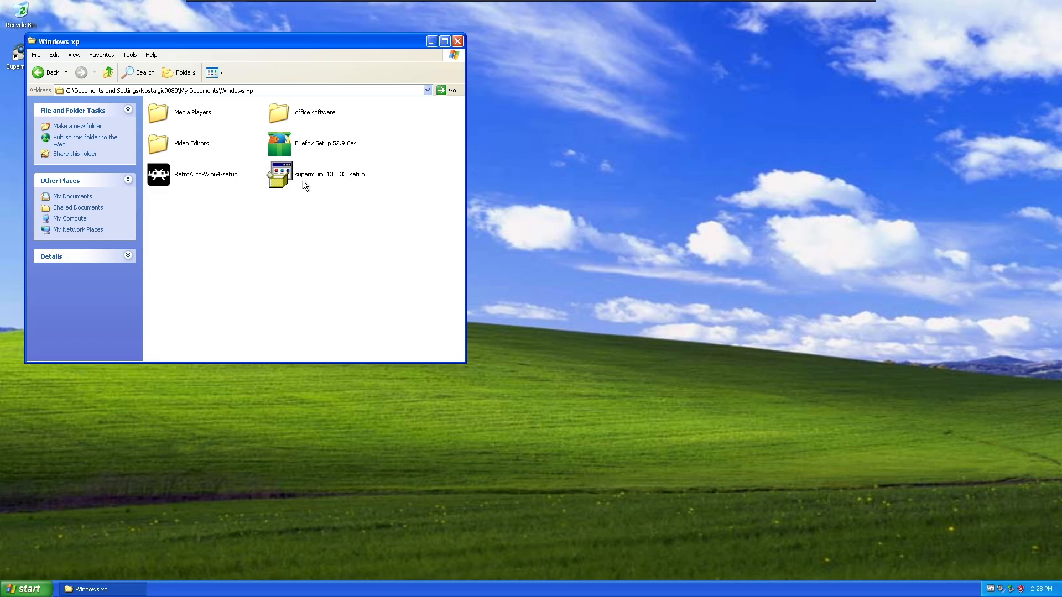
{"action": "double_click", "coordinate": [314, 146]}
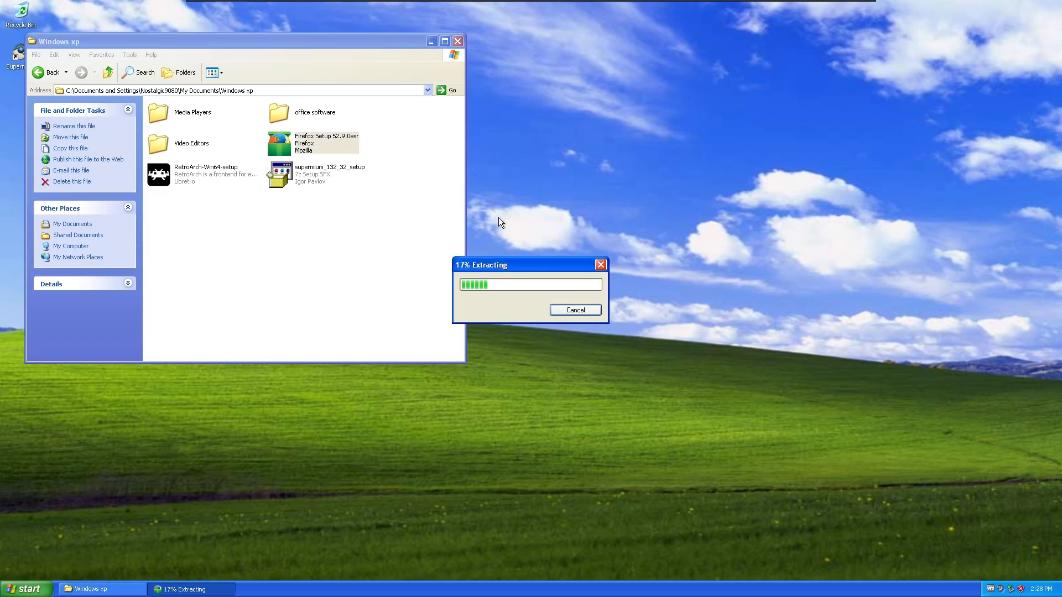
{"action": "left_click", "coordinate": [458, 41]}
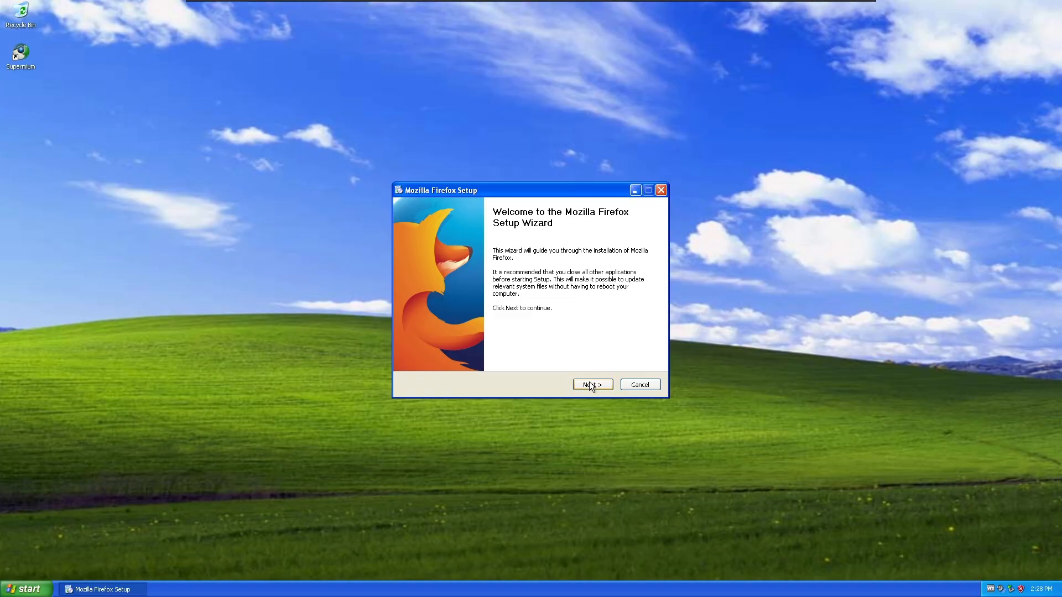
Install Firefox as the default web browser in the proposed location, launch it, and import data from Microsoft Internet Explorer
{"action": "left_click", "coordinate": [589, 382]}
{"action": "left_click", "coordinate": [599, 385]}
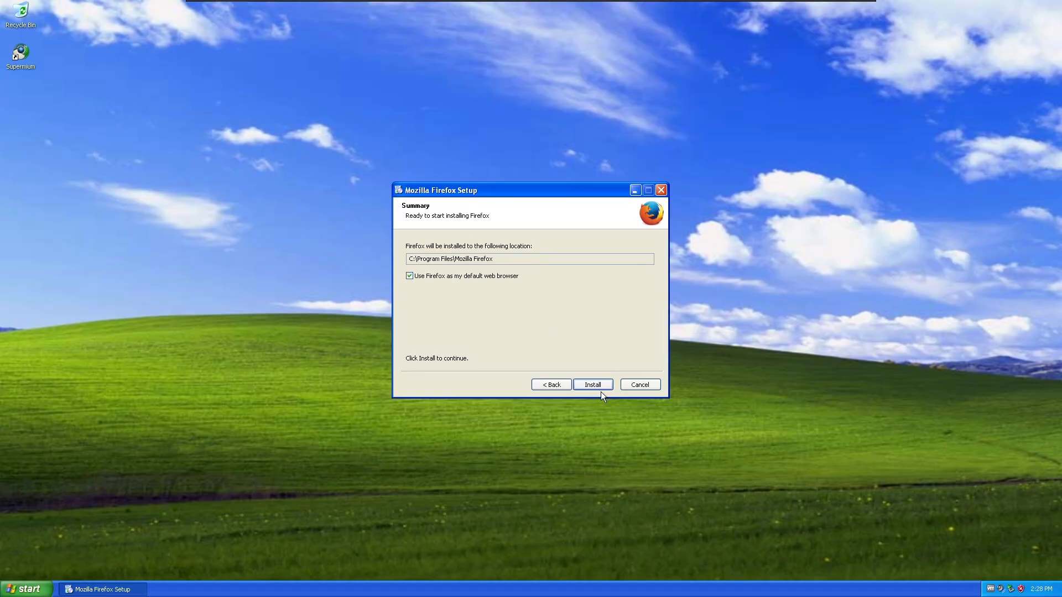
{"action": "left_click", "coordinate": [598, 387]}
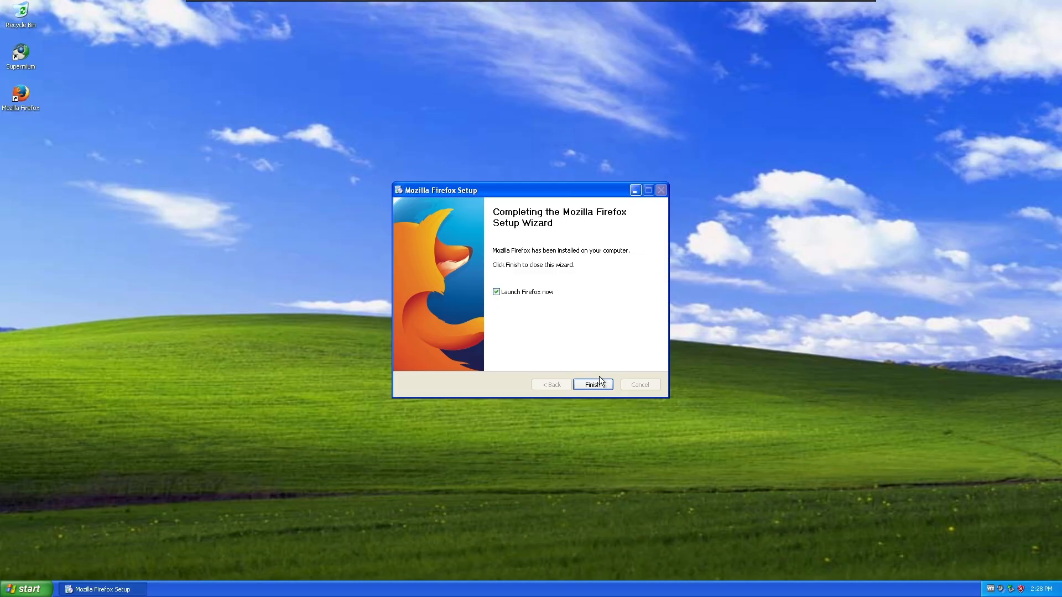
{"action": "left_click", "coordinate": [592, 385]}
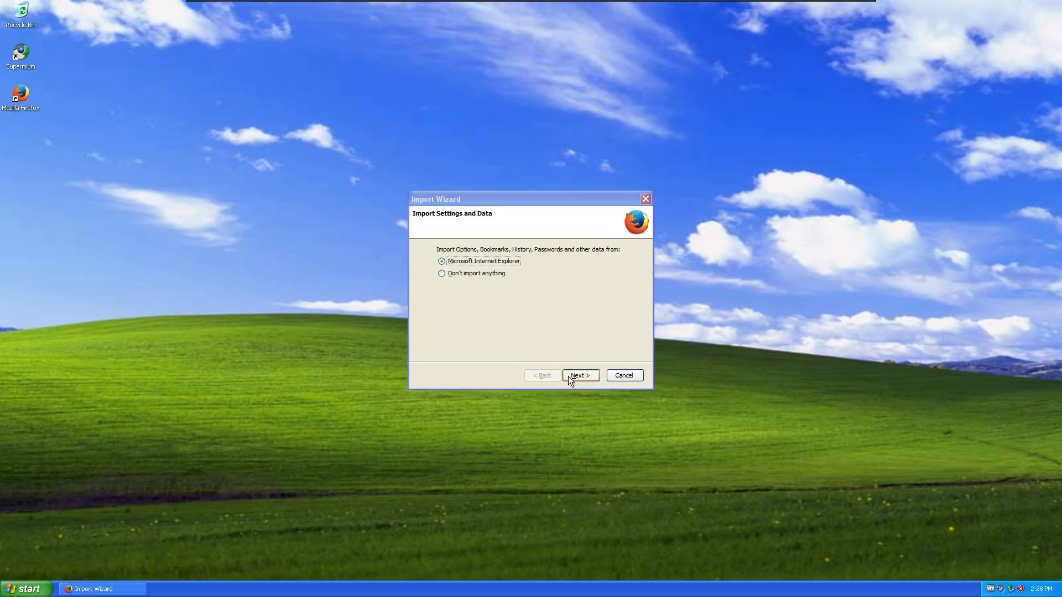
{"action": "left_click", "coordinate": [580, 375]}
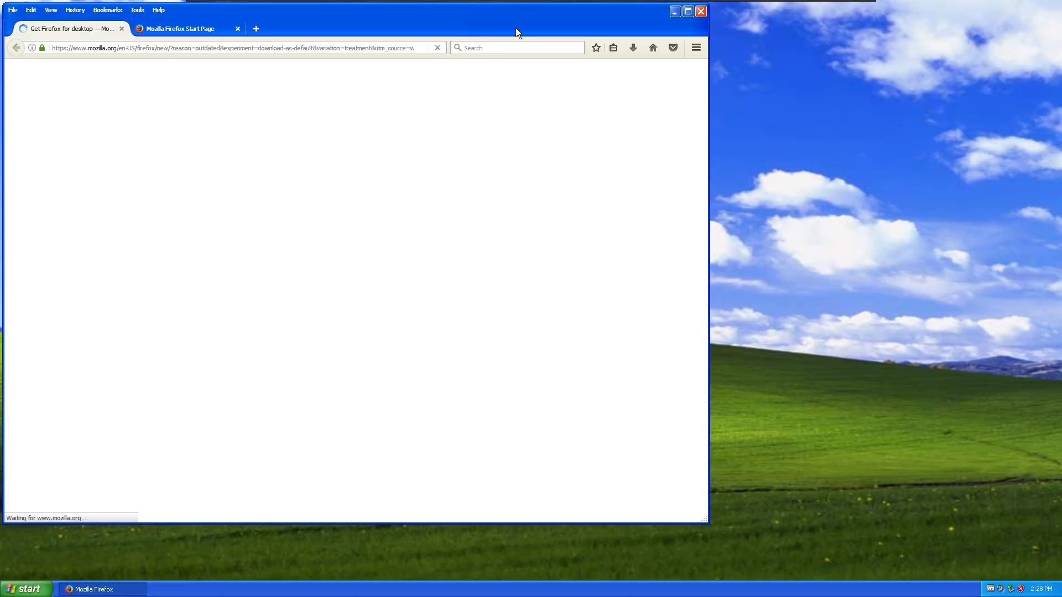
Maximize the Firefox window and search Google for "youtube"
{"action": "left_click_drag", "start_coordinate": [539, 15], "coordinate": [661, 43]}
{"action": "left_click", "coordinate": [811, 43]}
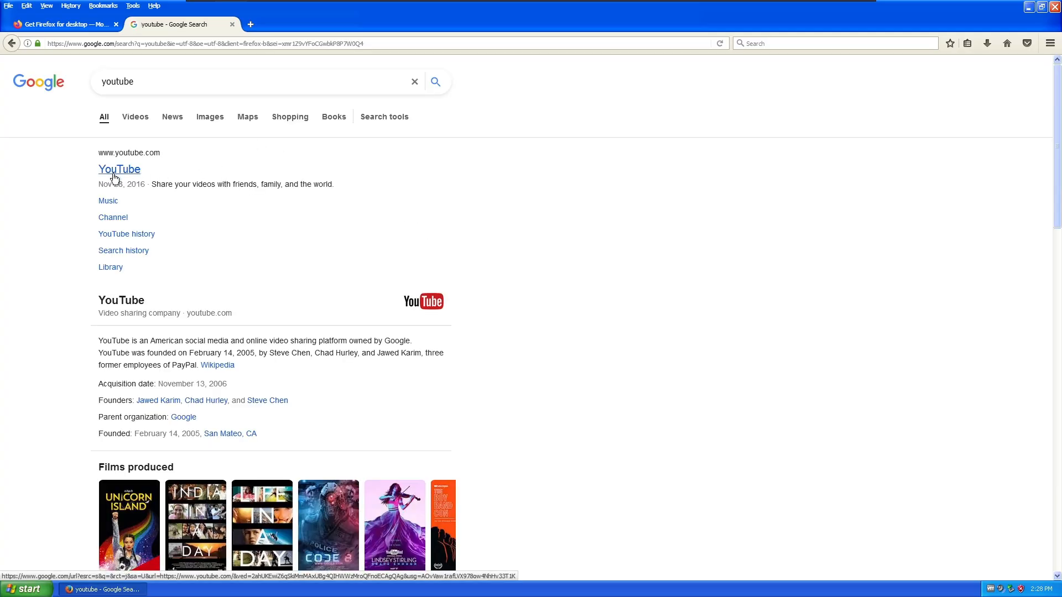
Open the YouTube site from the search results and search it for "Nostalgic9080"
{"action": "left_click", "coordinate": [114, 176]}
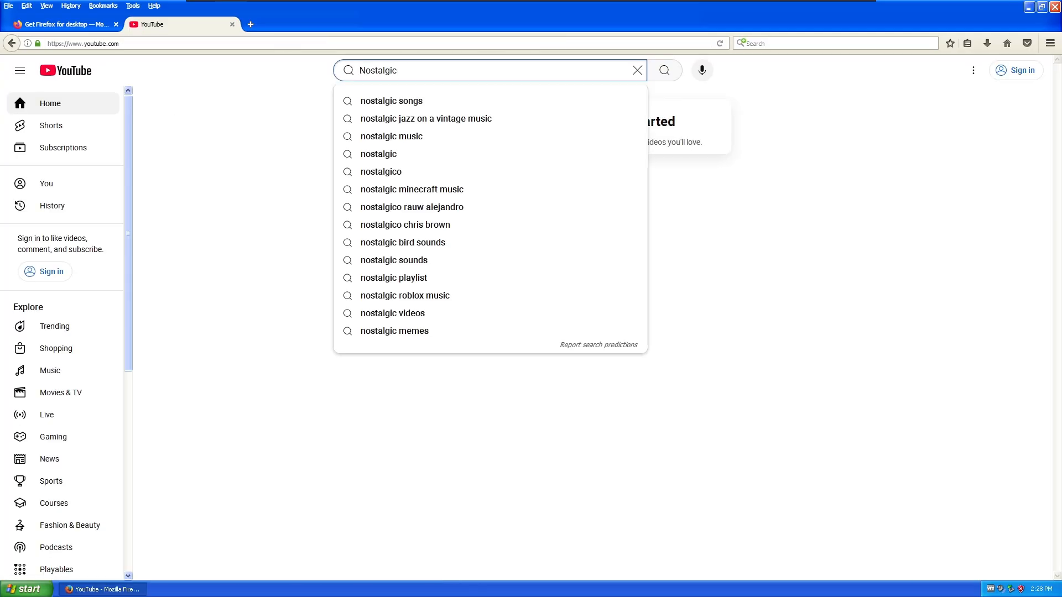
{"action": "type", "text": "9080"}
{"action": "key", "text": "Return"}
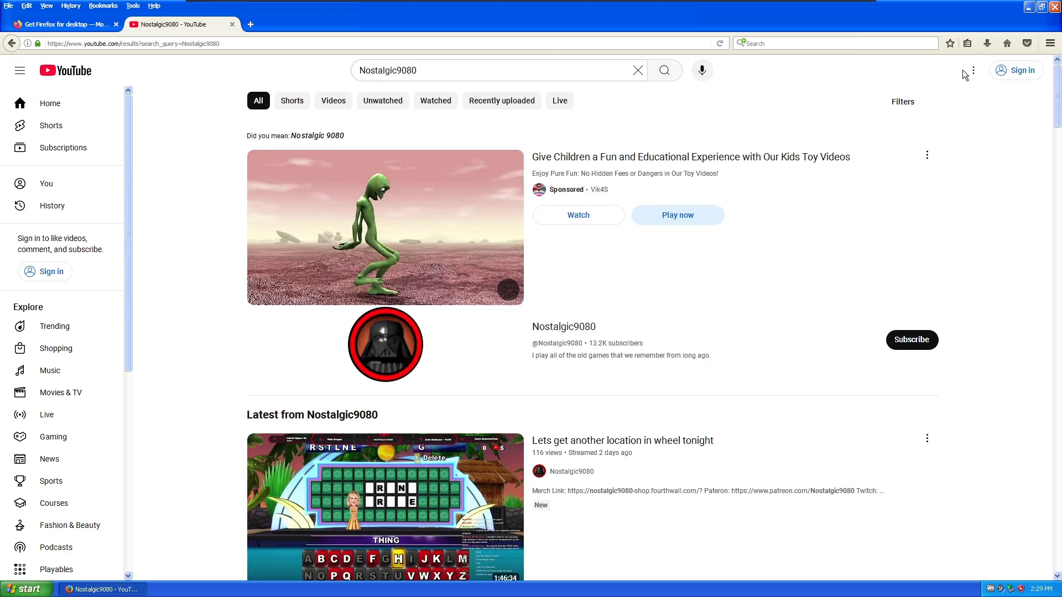
Switch YouTube to its dark theme in Firefox, look over the results page, and close Firefox
{"action": "left_click", "coordinate": [974, 71]}
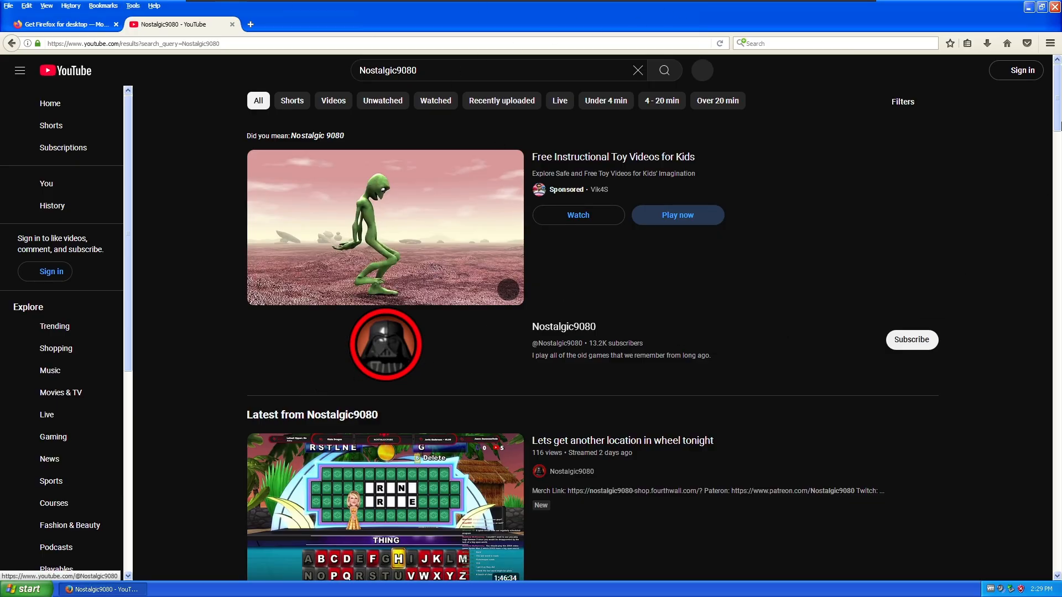
{"action": "left_click_drag", "start_coordinate": [1060, 126], "coordinate": [1052, 85]}
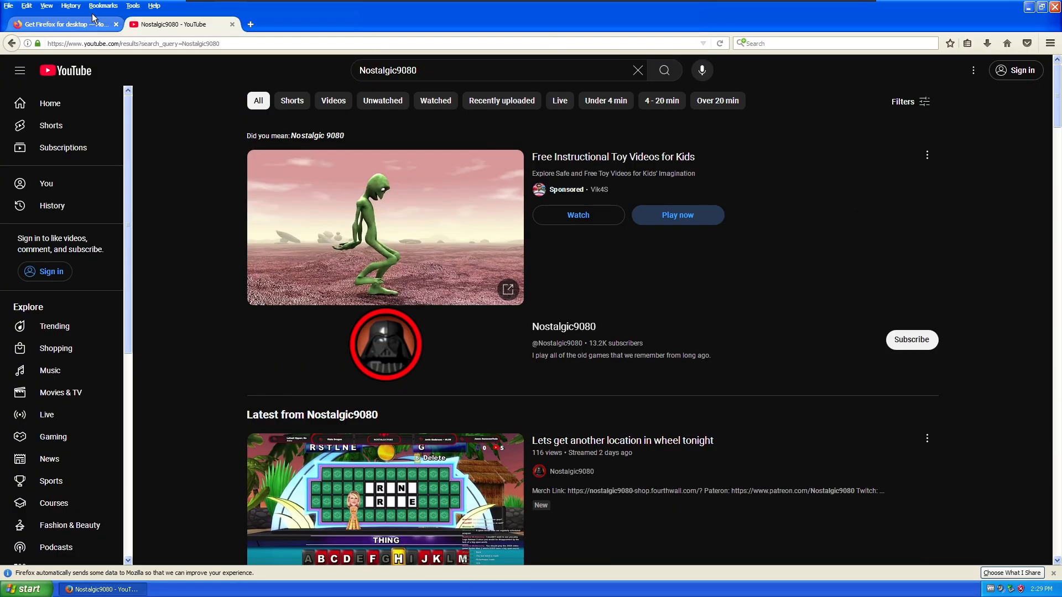
{"action": "left_click", "coordinate": [1055, 7]}
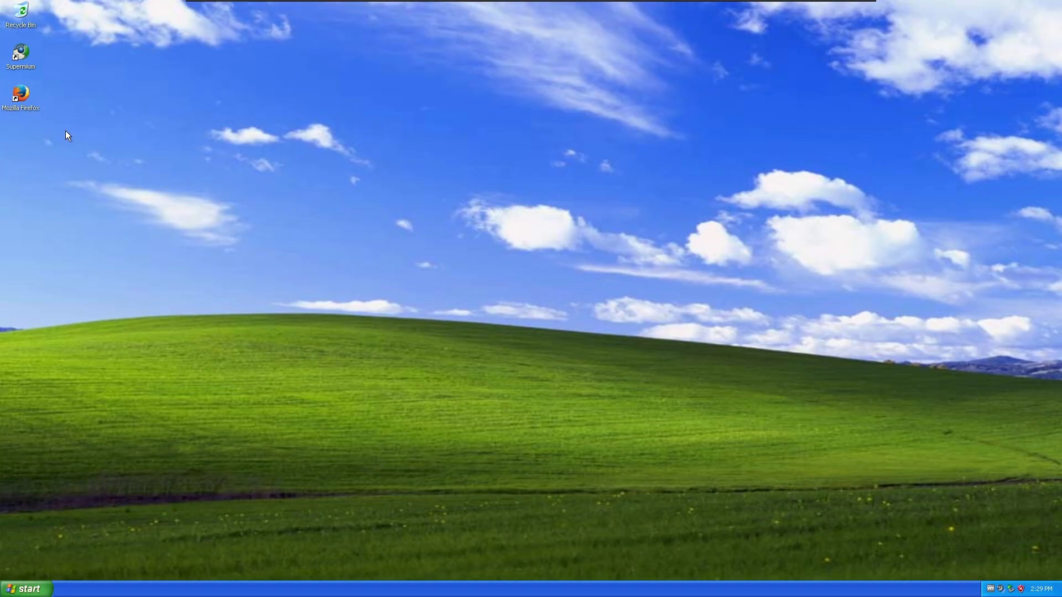
{"action": "left_click_drag", "start_coordinate": [31, 82], "coordinate": [58, 104]}
{"action": "left_click_drag", "start_coordinate": [47, 75], "coordinate": [97, 65]}
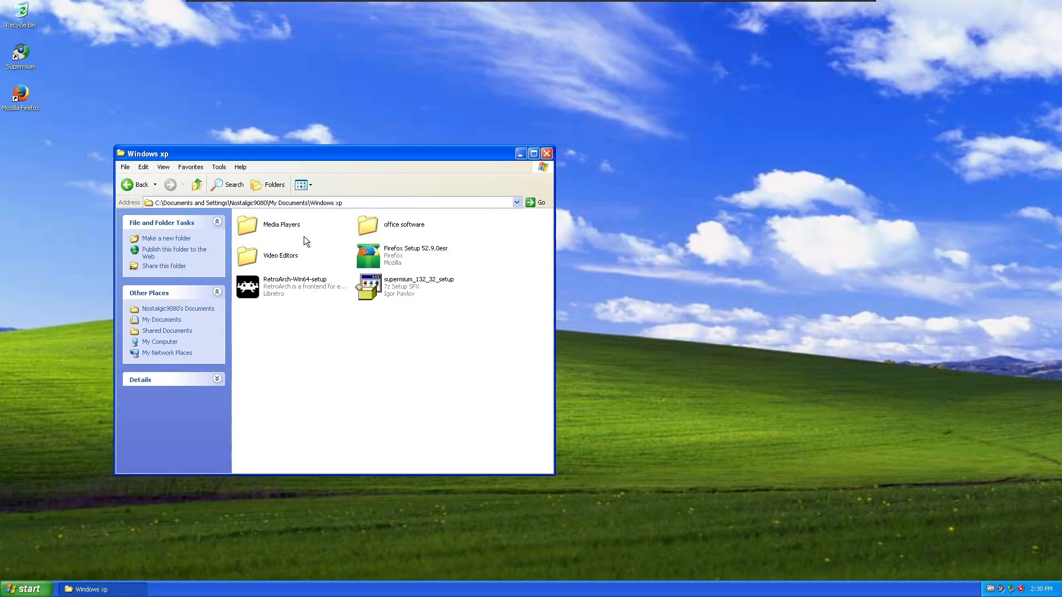
Install Windows Media Player 11 from the Media Players folder, validating Windows, accepting the license and choosing Express Settings
{"action": "double_click", "coordinate": [294, 230]}
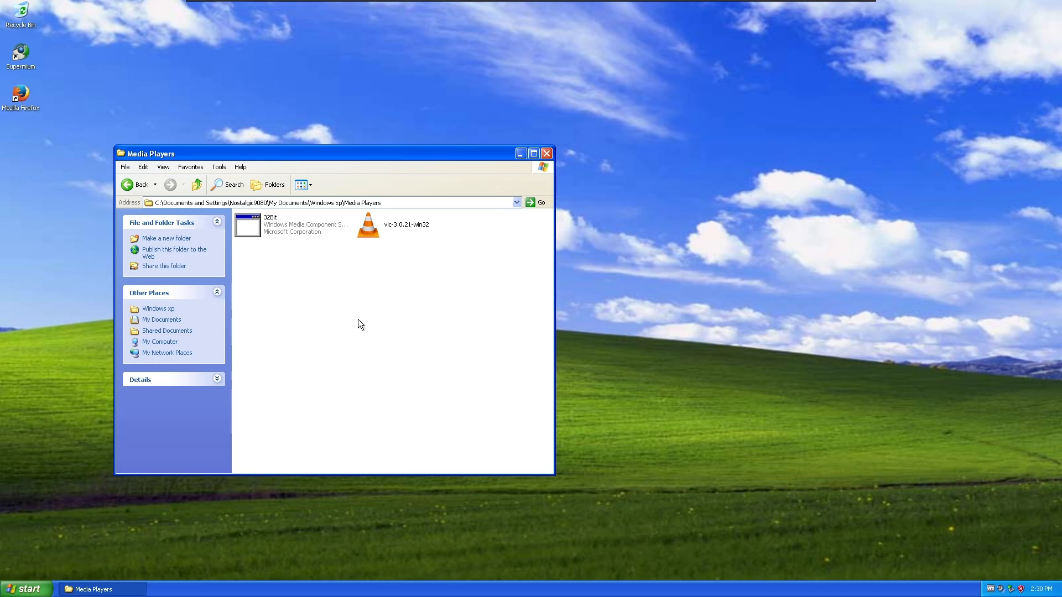
{"action": "double_click", "coordinate": [276, 228]}
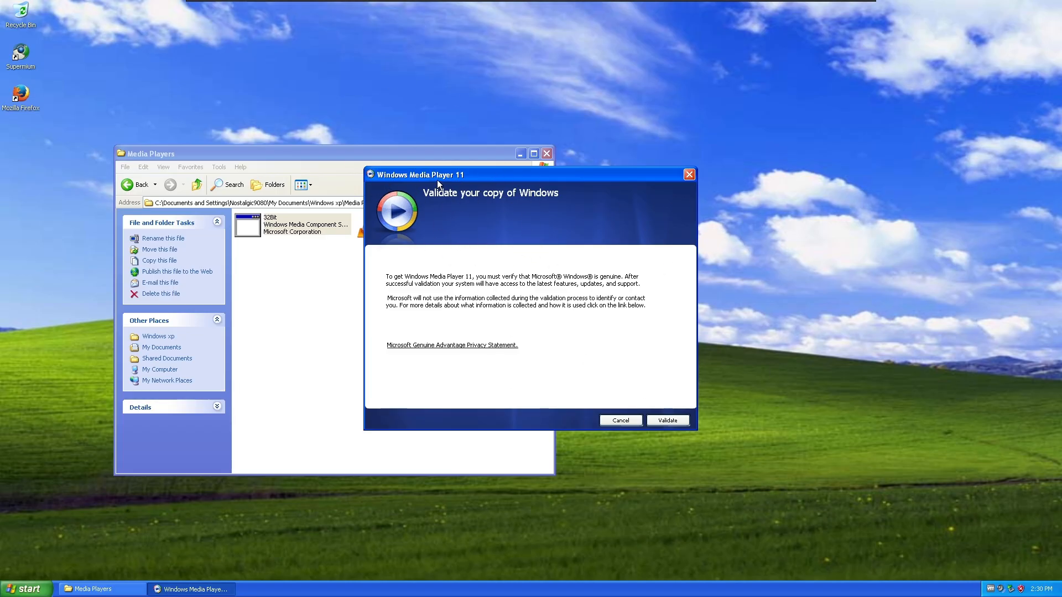
{"action": "left_click", "coordinate": [667, 420]}
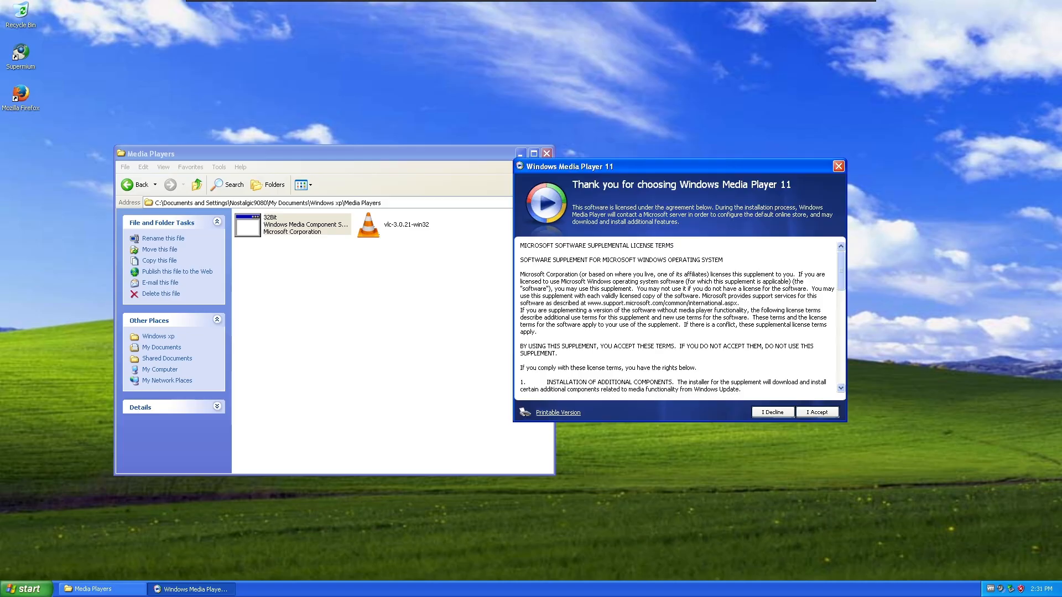
{"action": "left_click", "coordinate": [833, 413]}
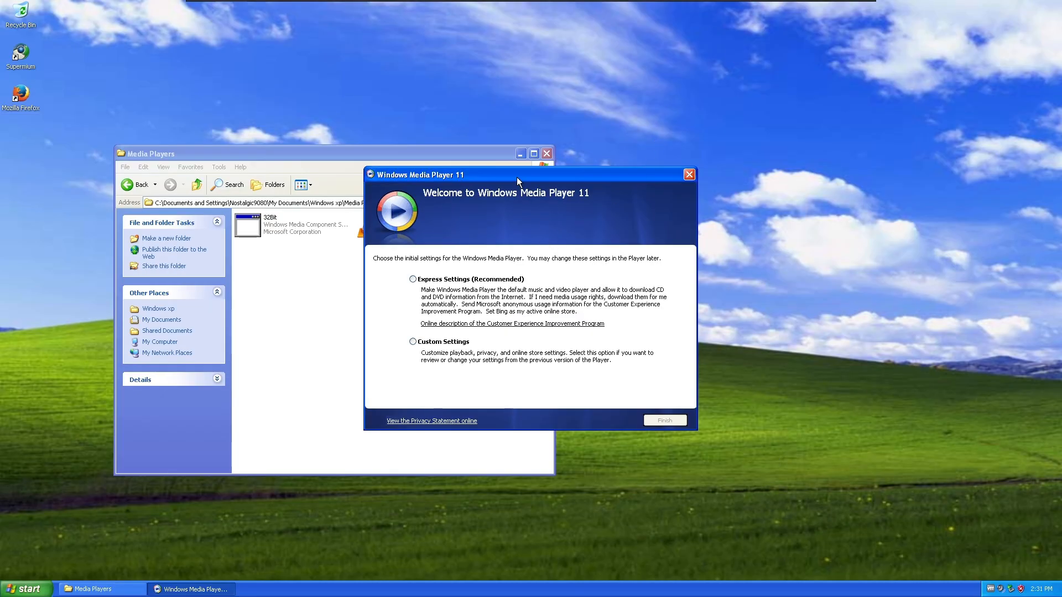
{"action": "left_click_drag", "start_coordinate": [516, 177], "coordinate": [671, 181]}
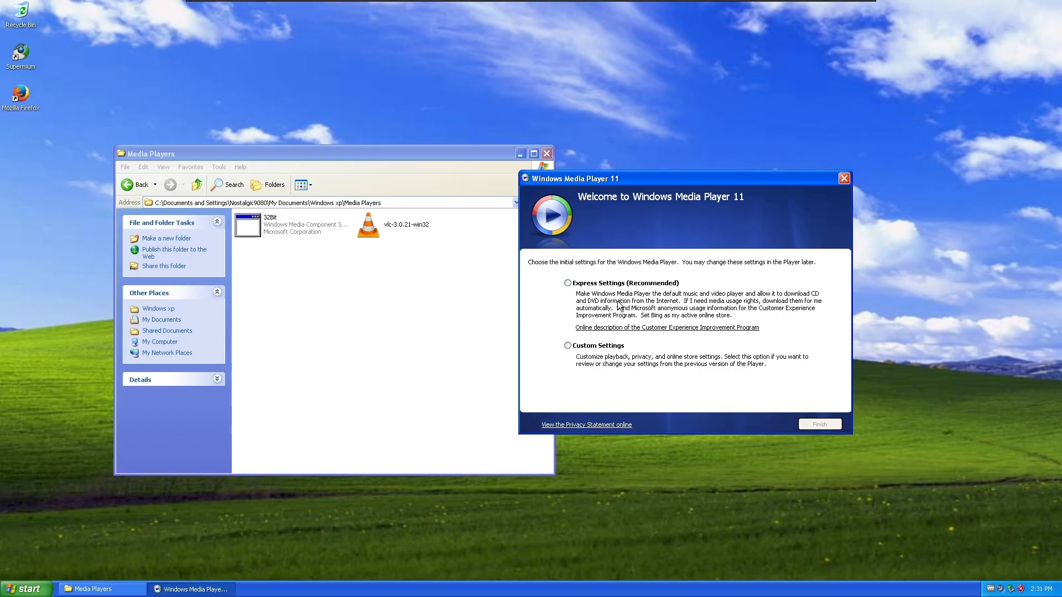
{"action": "left_click", "coordinate": [643, 288]}
{"action": "left_click", "coordinate": [801, 424]}
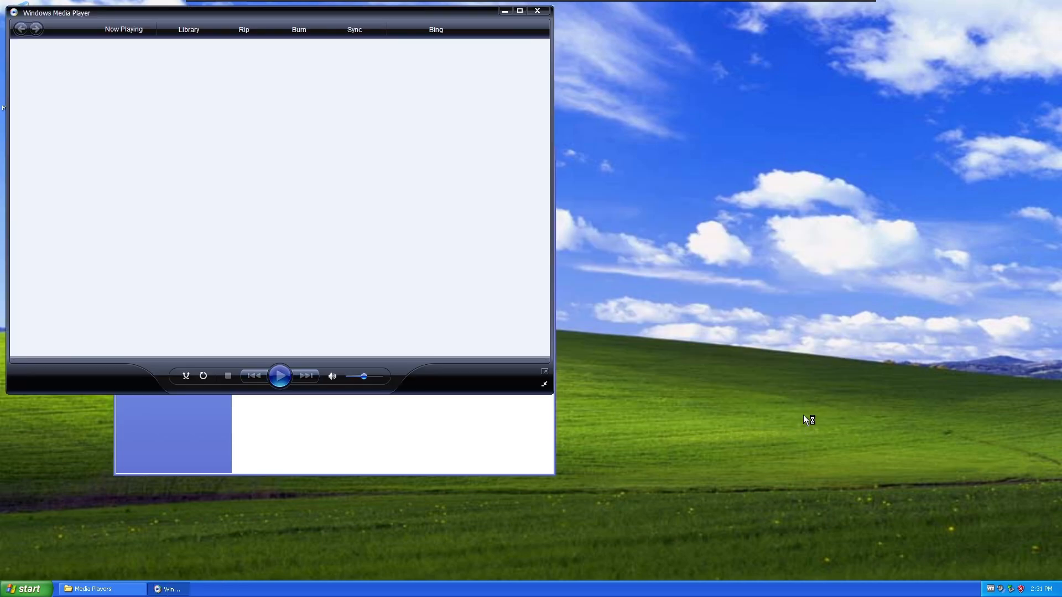
Minimize the Media Players folder and look over the Windows Media Player song library both maximized and in a centered window
{"action": "left_click_drag", "start_coordinate": [309, 14], "coordinate": [675, 172]}
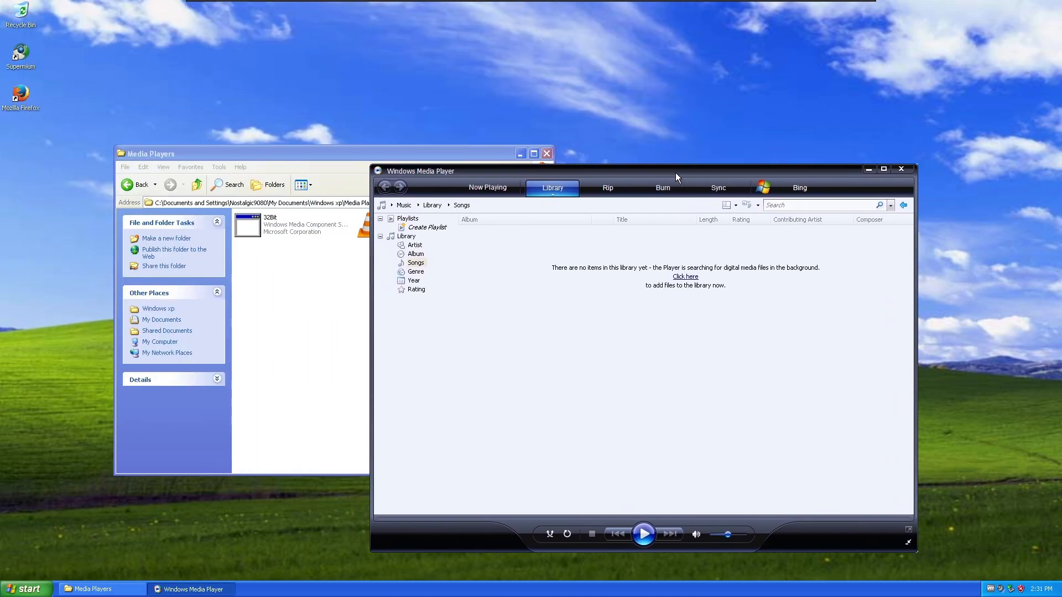
{"action": "left_click", "coordinate": [522, 155]}
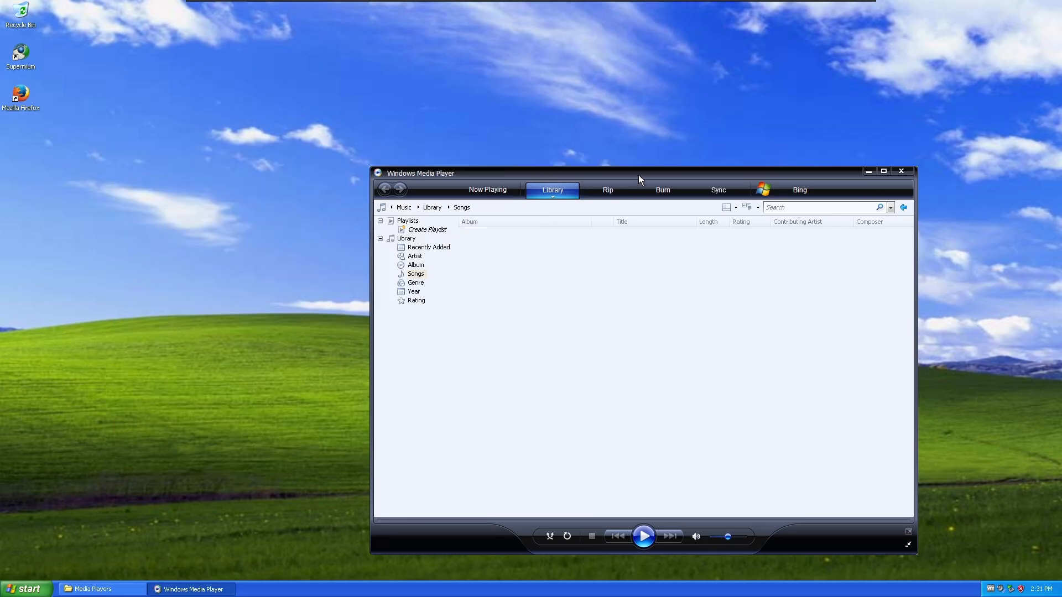
{"action": "left_click_drag", "start_coordinate": [638, 174], "coordinate": [559, 101]}
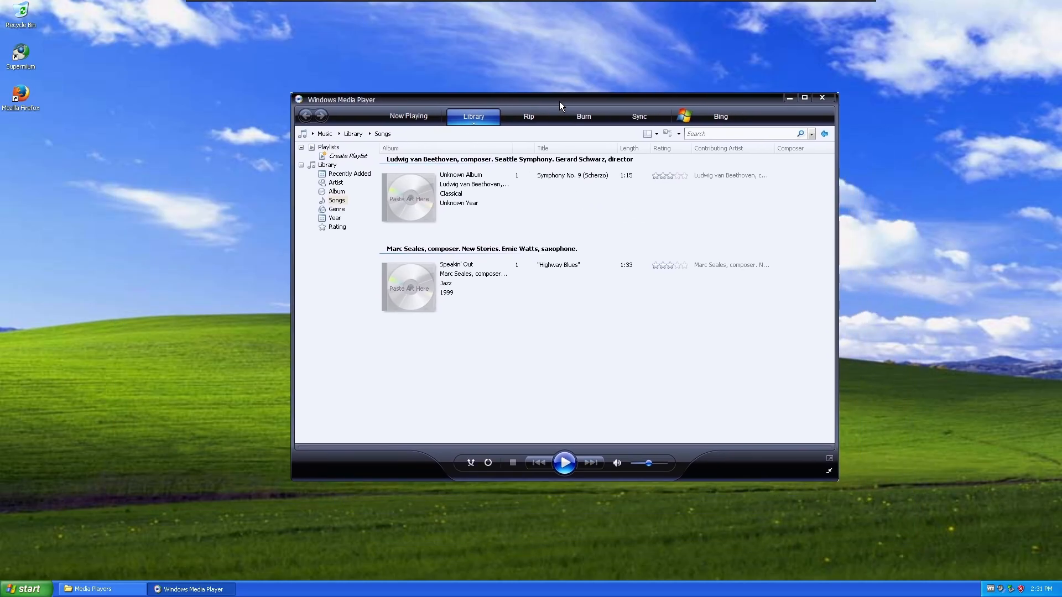
{"action": "left_click", "coordinate": [805, 98]}
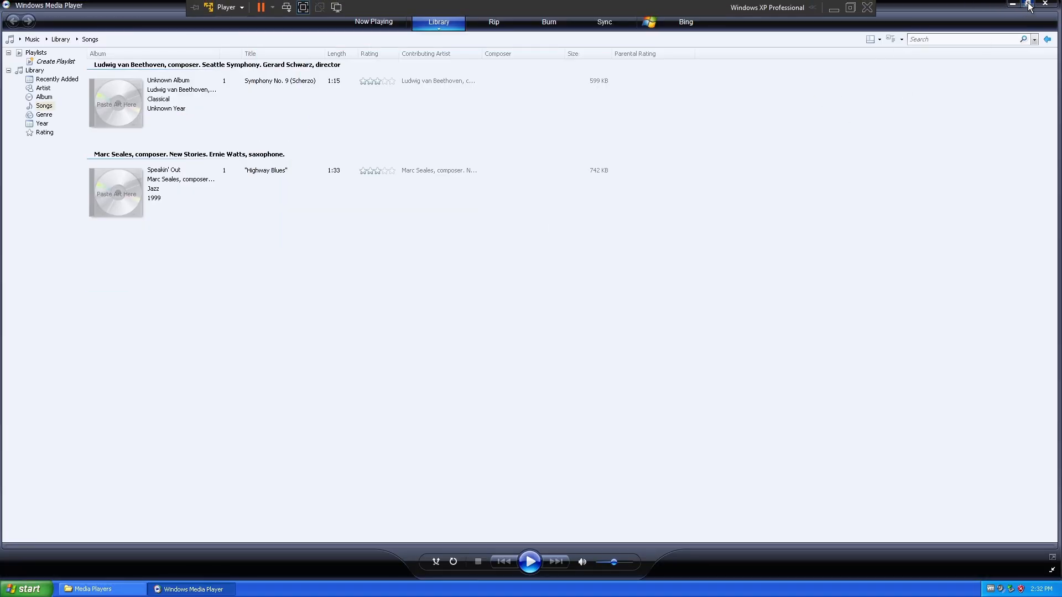
{"action": "left_click", "coordinate": [1027, 3]}
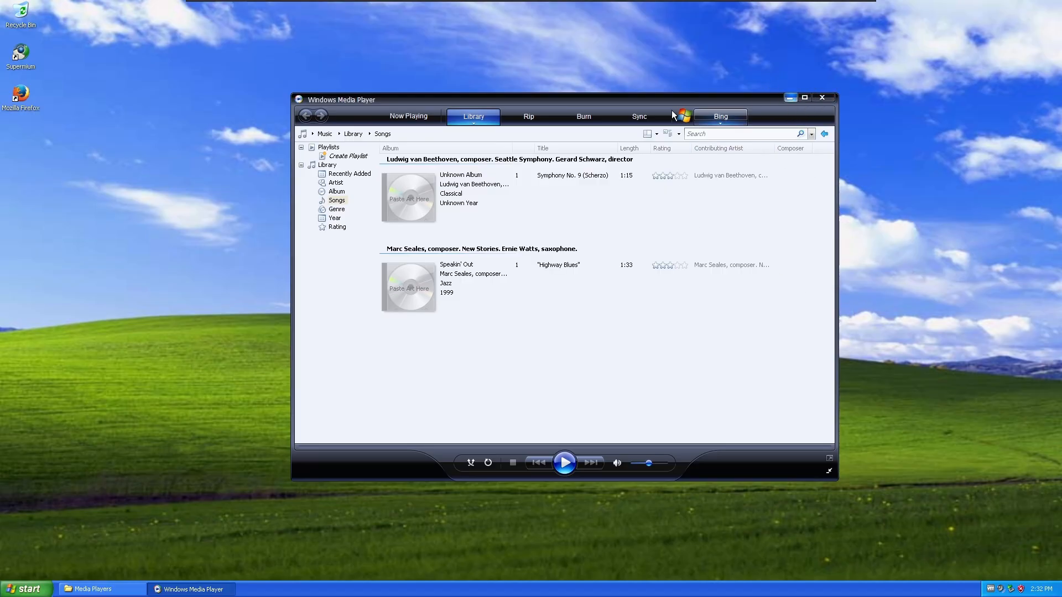
{"action": "left_click_drag", "start_coordinate": [334, 98], "coordinate": [271, 125]}
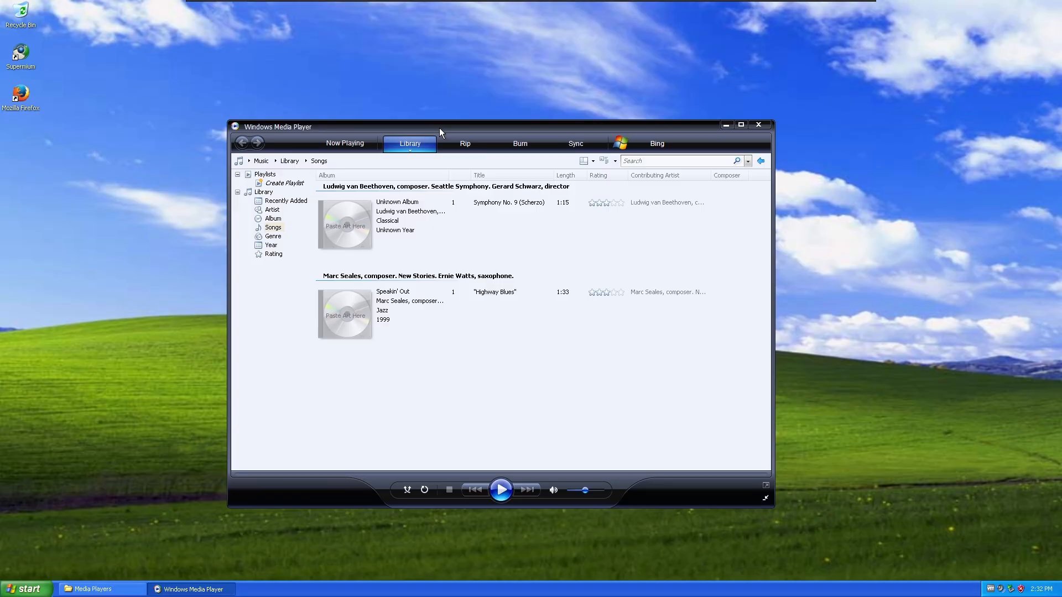
Browse the music library by artist, album, genre and year, play the 1999 music, and pause it
{"action": "left_click", "coordinate": [273, 210]}
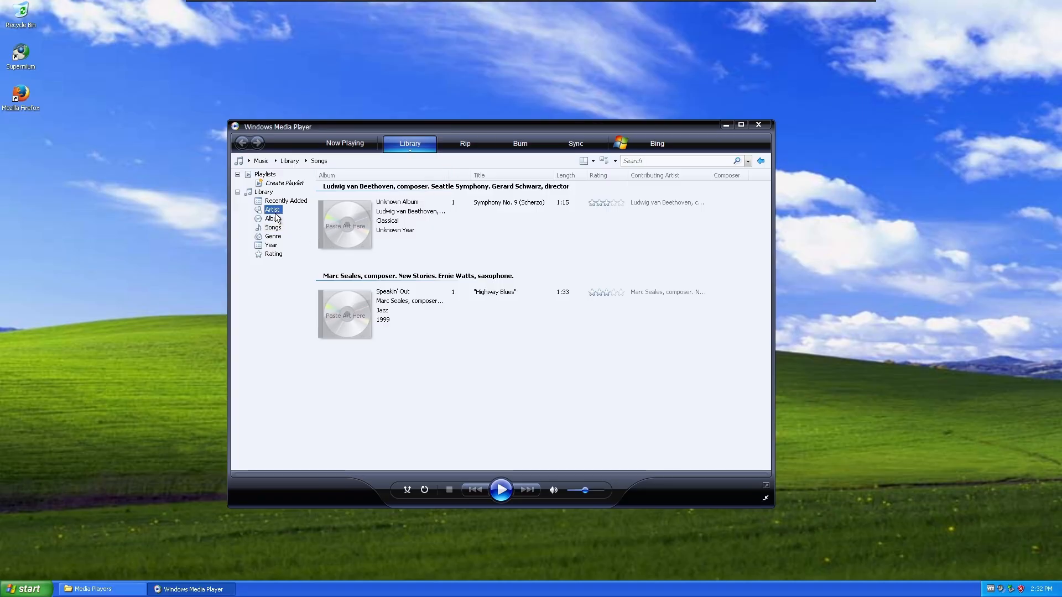
{"action": "left_click", "coordinate": [273, 219]}
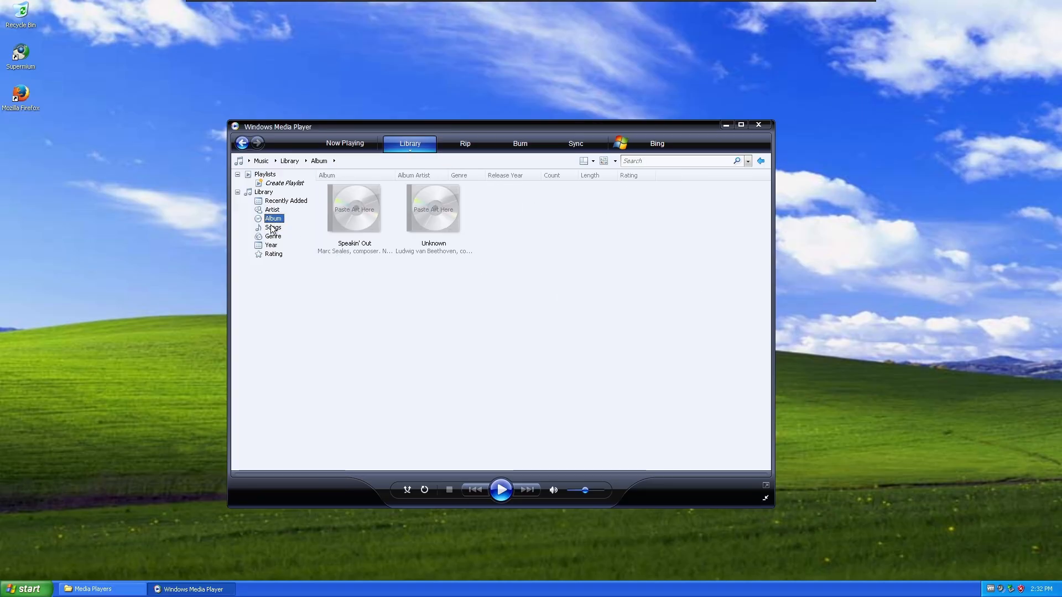
{"action": "left_click", "coordinate": [273, 236]}
{"action": "left_click", "coordinate": [271, 250]}
{"action": "double_click", "coordinate": [354, 230]}
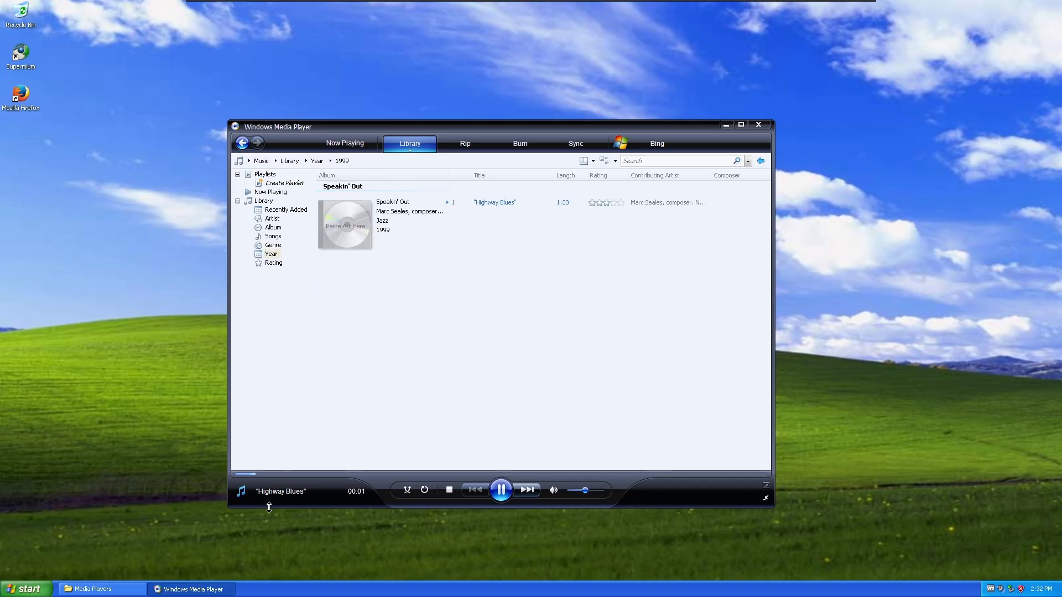
{"action": "left_click", "coordinate": [501, 489]}
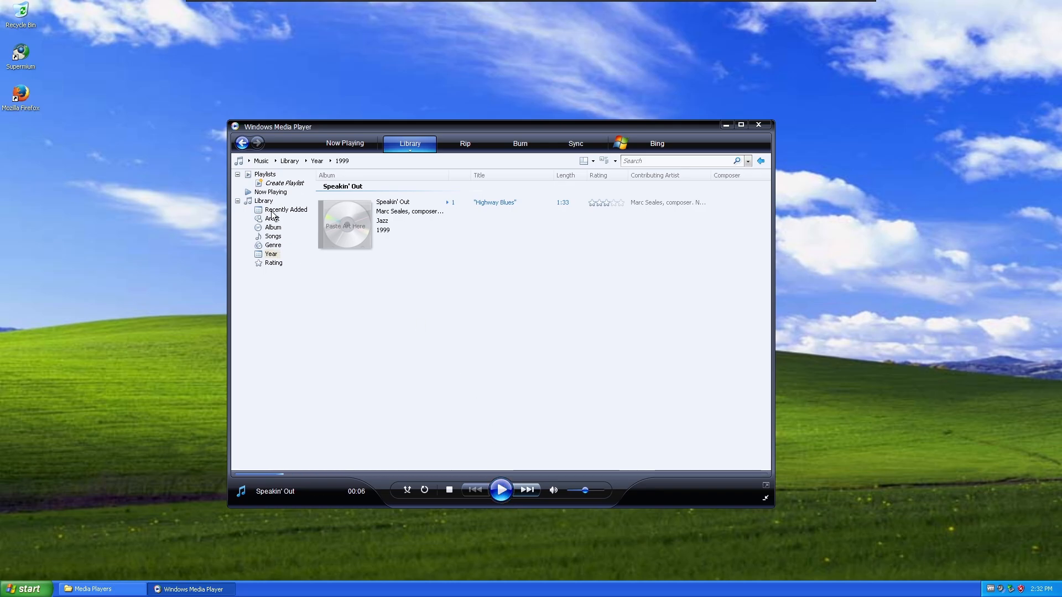
View the Songs and Recently Added lists in the library, and close Windows Media Player
{"action": "left_click", "coordinate": [277, 237]}
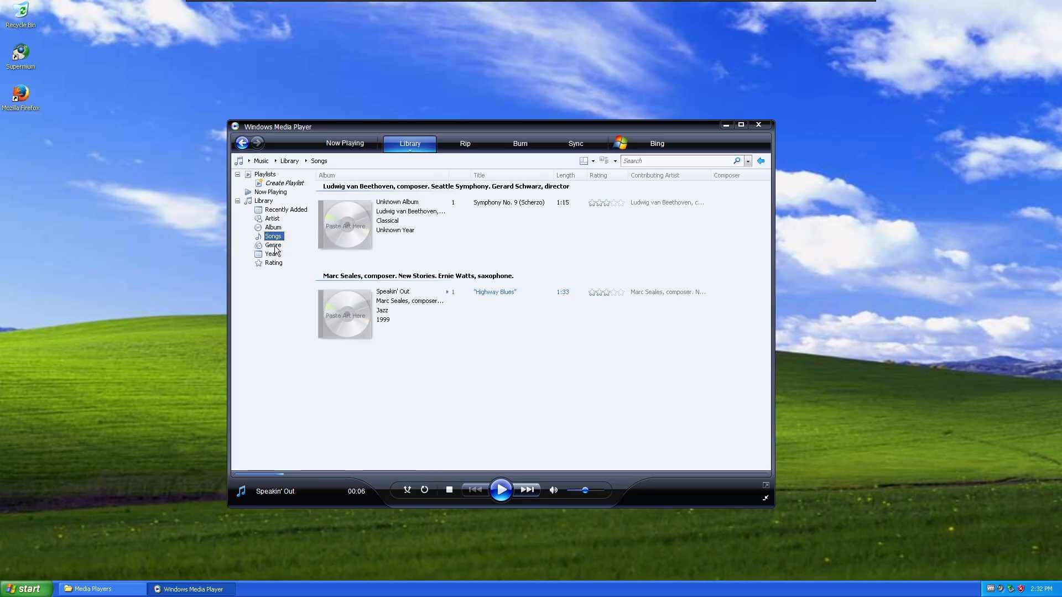
{"action": "left_click", "coordinate": [278, 211]}
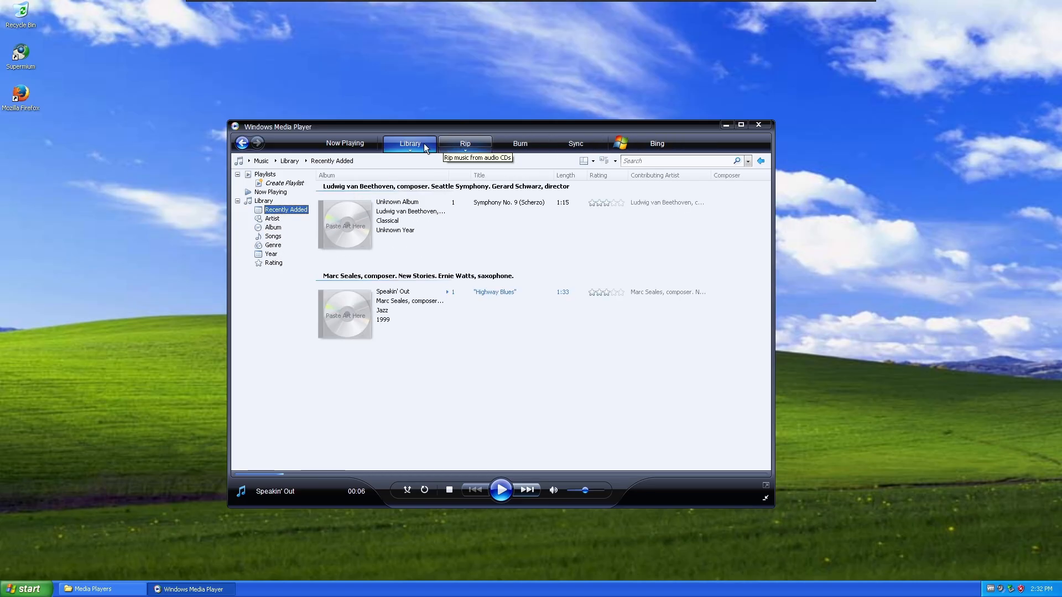
{"action": "left_click", "coordinate": [752, 126]}
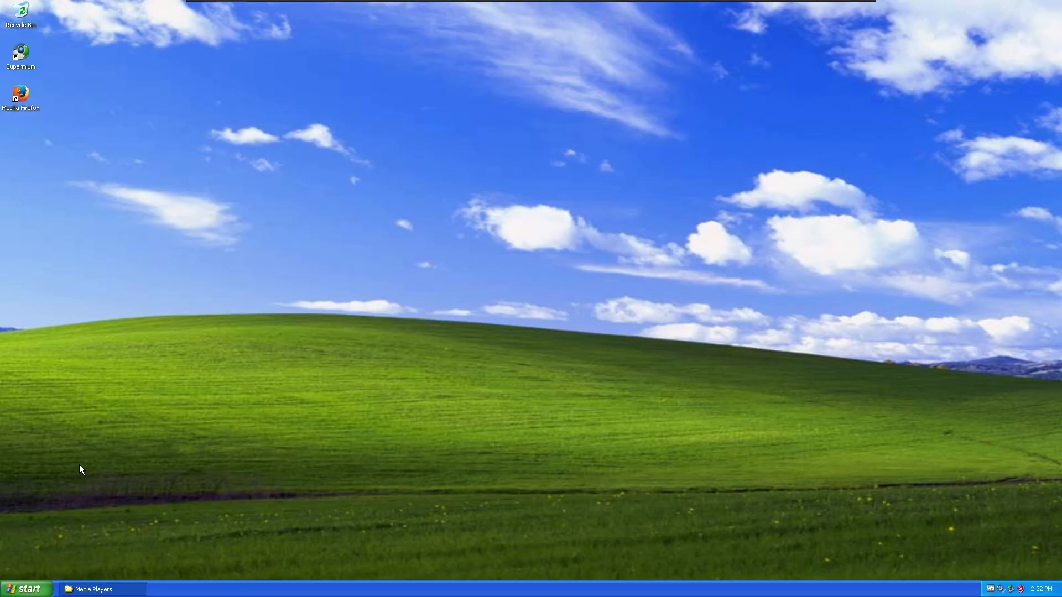
Install VLC from vlc-3.0.21-win32 in English with the preselected components, into C:\Program Files\VideoLAN\VLC
{"action": "left_click", "coordinate": [135, 589]}
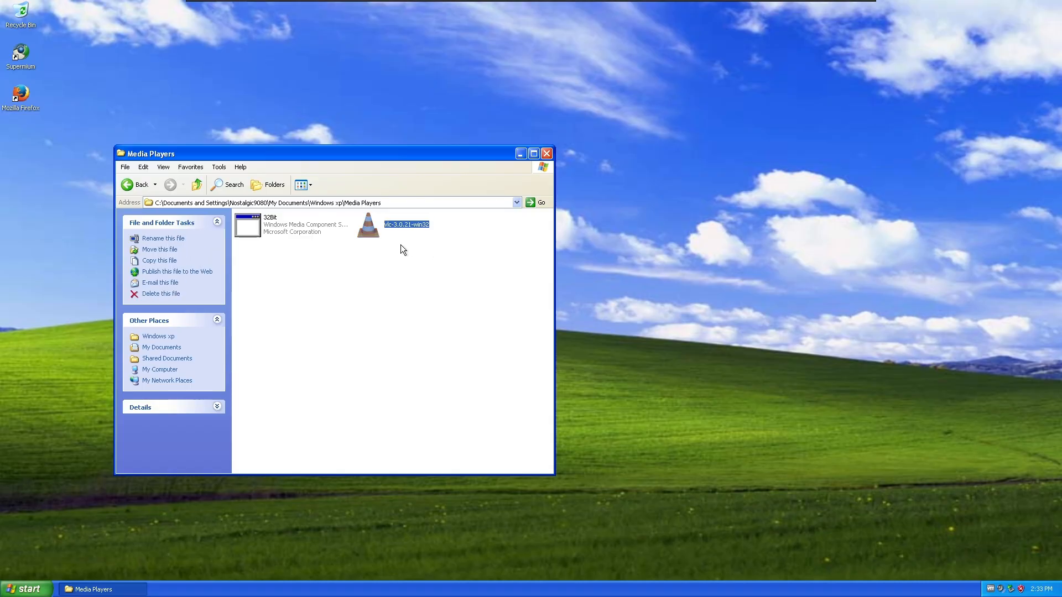
{"action": "double_click", "coordinate": [367, 227]}
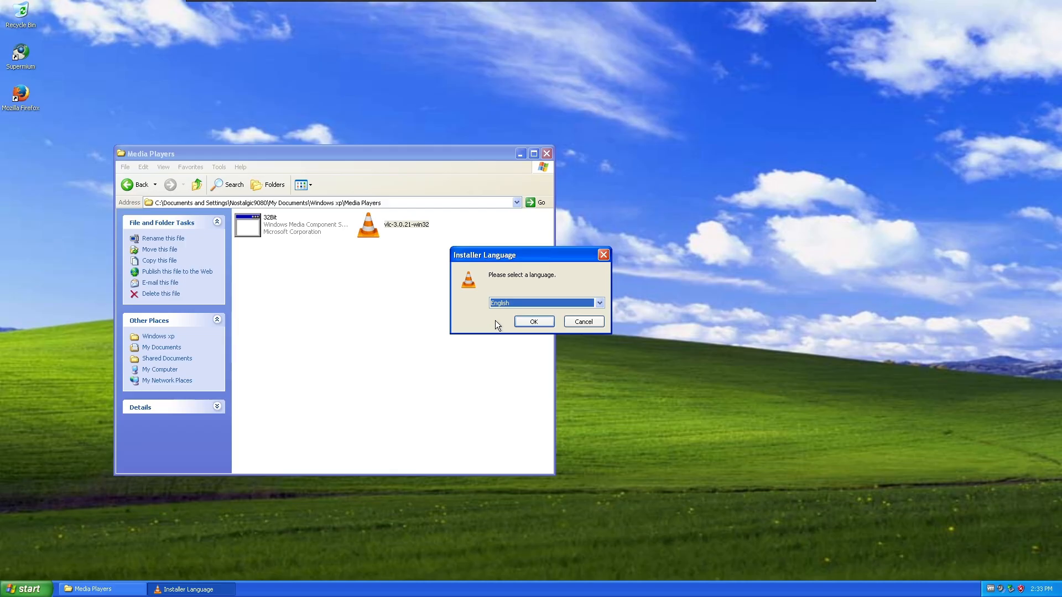
{"action": "left_click", "coordinate": [524, 320]}
{"action": "left_click", "coordinate": [585, 384]}
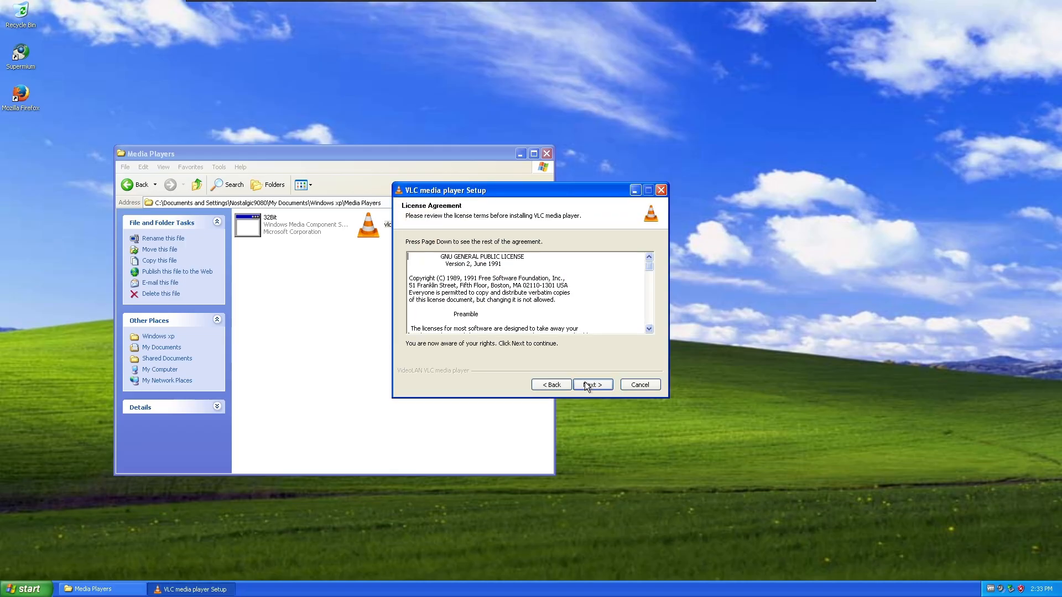
{"action": "left_click", "coordinate": [586, 384]}
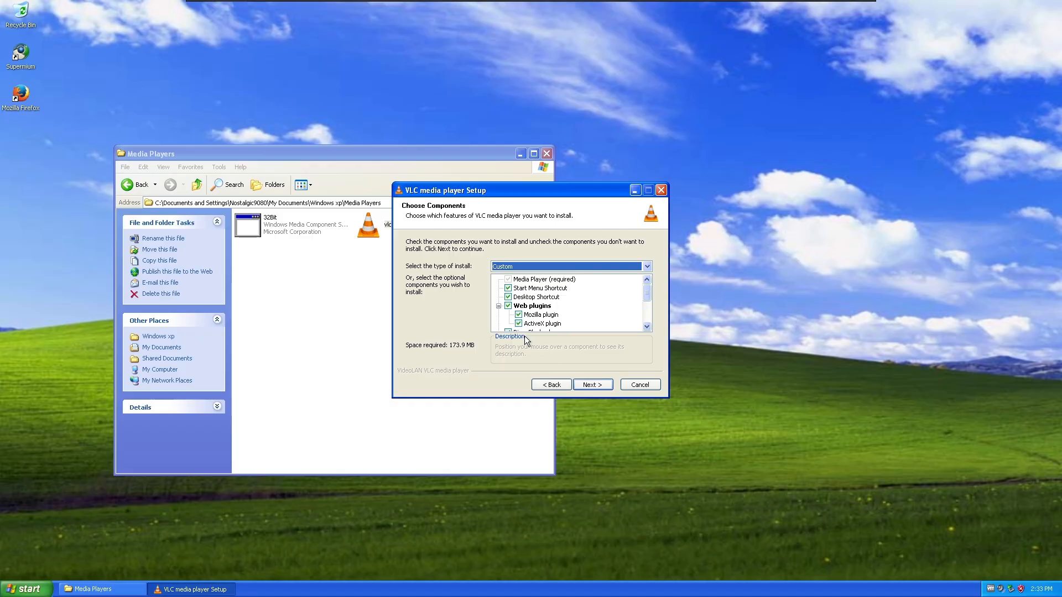
{"action": "left_click", "coordinate": [592, 389]}
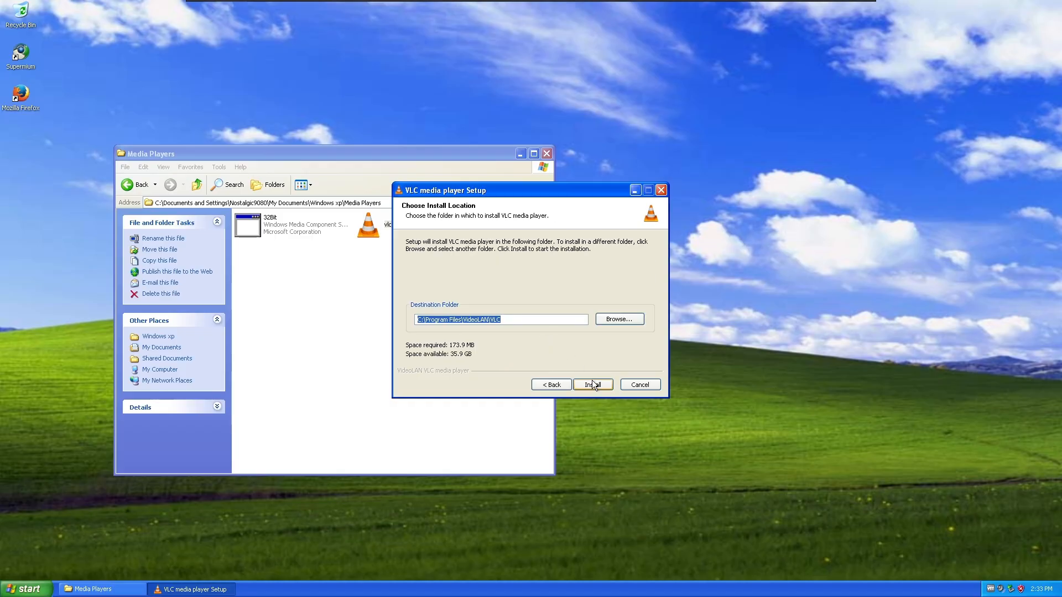
{"action": "left_click", "coordinate": [593, 386]}
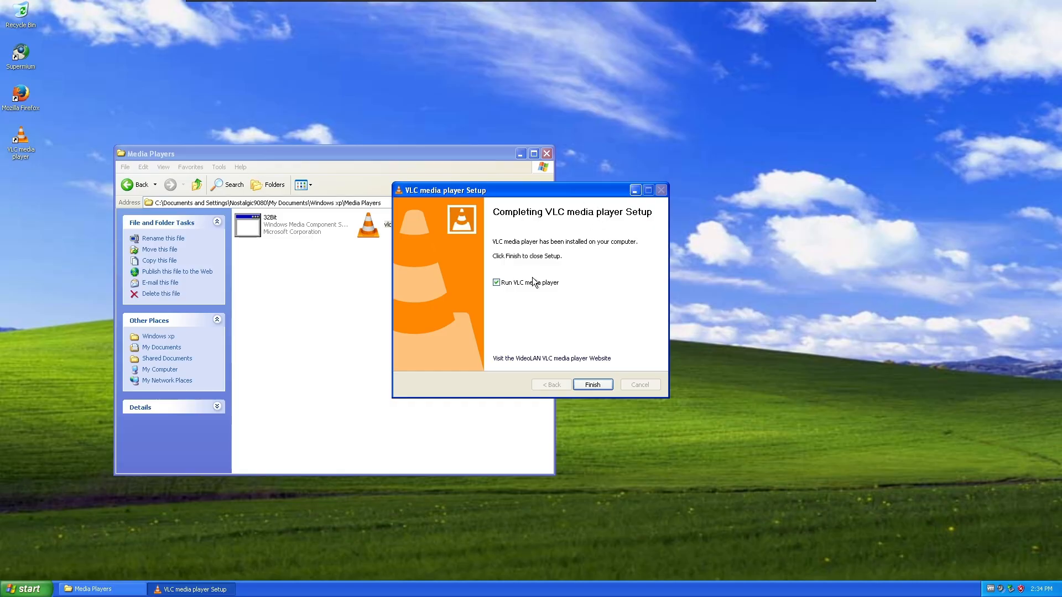
Finish the VLC setup with running the player enabled, dismiss the launch error, and minimize the Media Players folder
{"action": "left_click", "coordinate": [591, 385]}
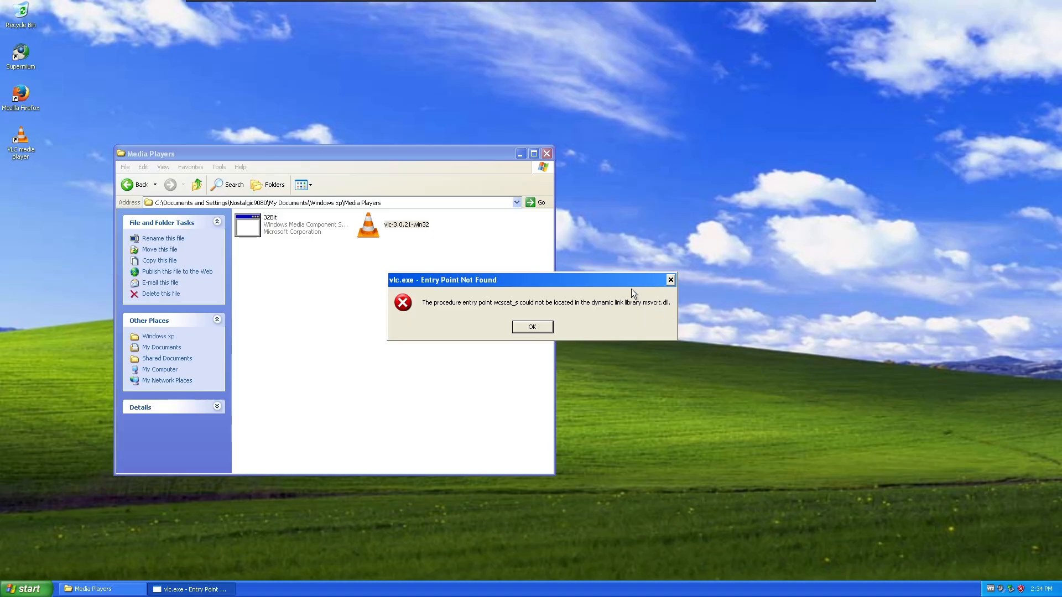
{"action": "left_click", "coordinate": [532, 327]}
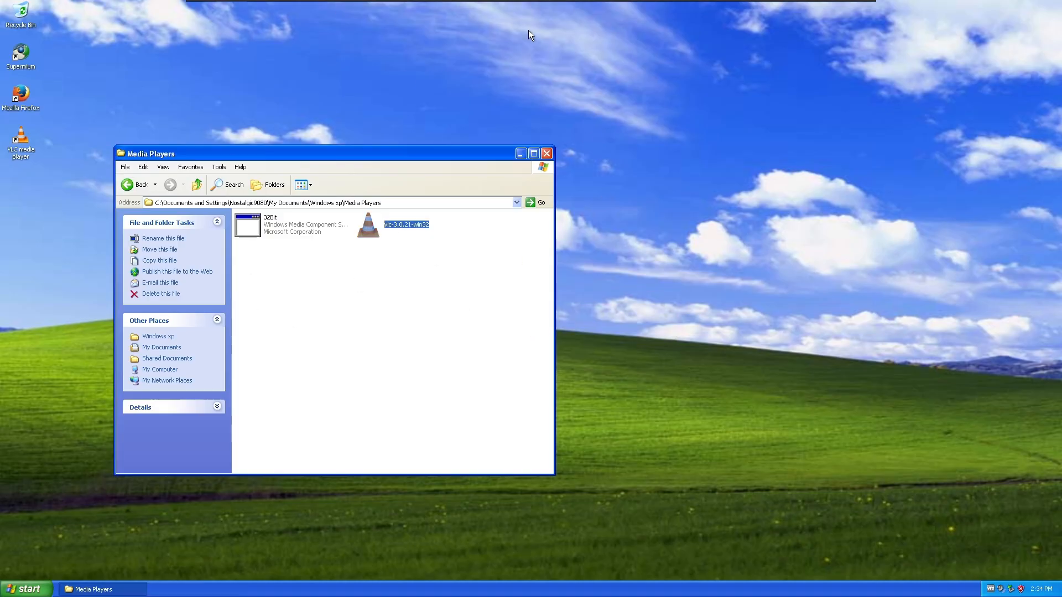
{"action": "left_click", "coordinate": [520, 153]}
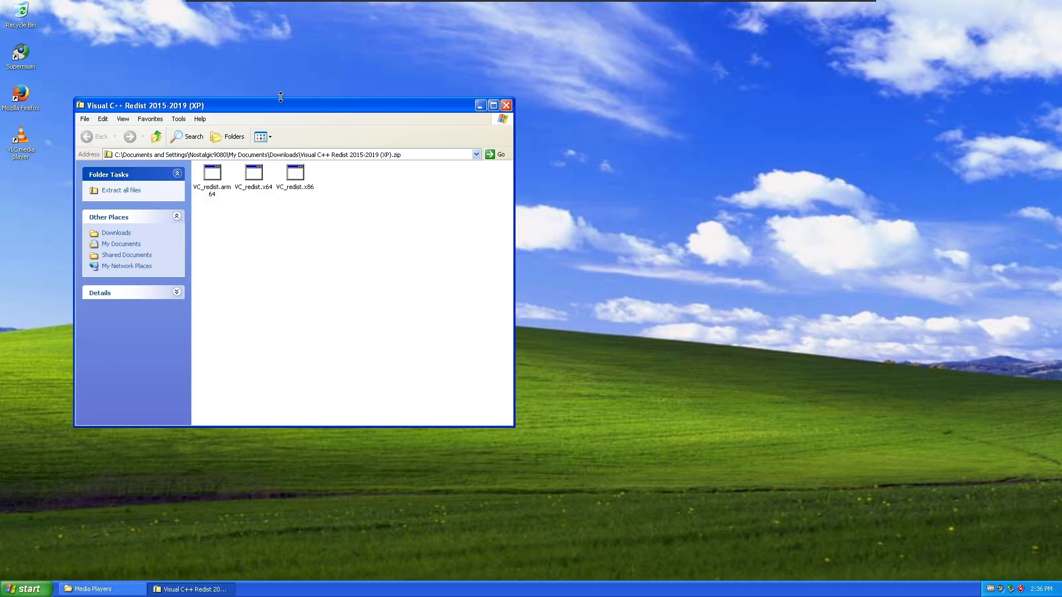
Install the Visual C++ 2015-2019 Redistributable from VC_redist.x86 without extracting the archive, and close its folder
{"action": "left_click_drag", "start_coordinate": [280, 99], "coordinate": [443, 173]}
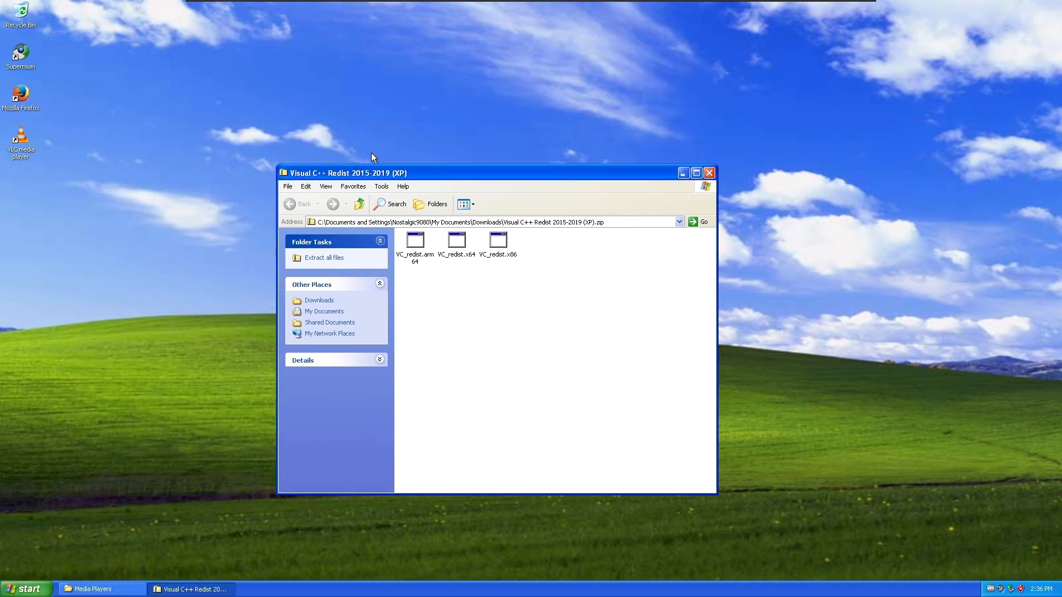
{"action": "double_click", "coordinate": [500, 246]}
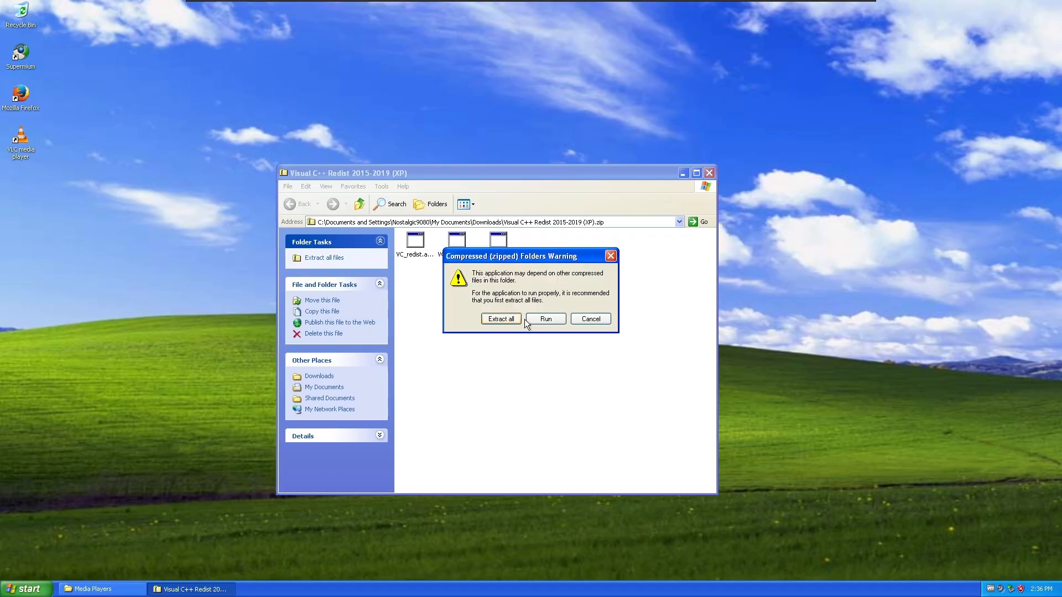
{"action": "left_click", "coordinate": [540, 320]}
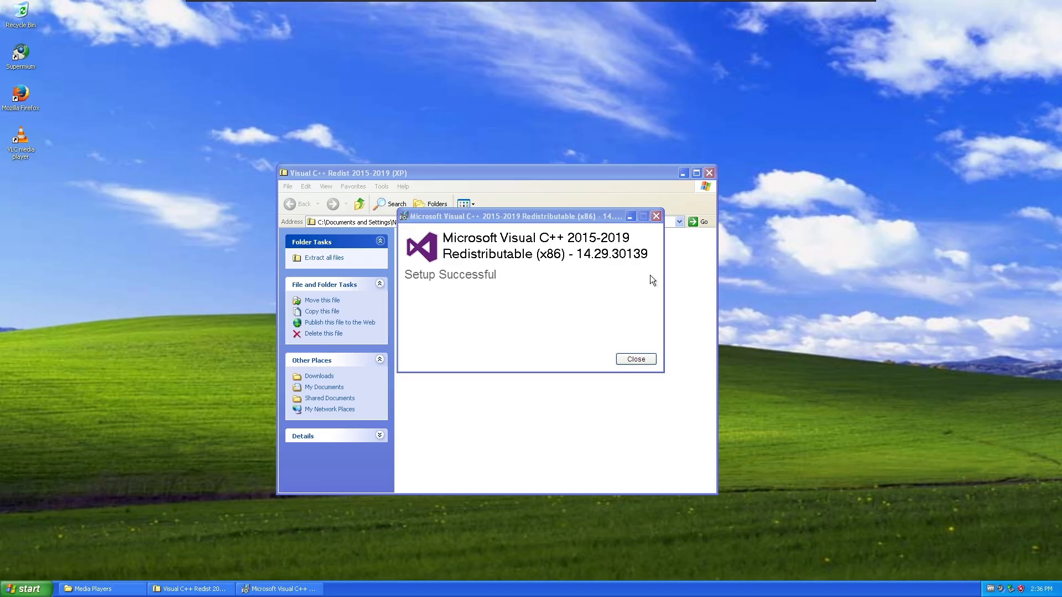
{"action": "left_click", "coordinate": [645, 359]}
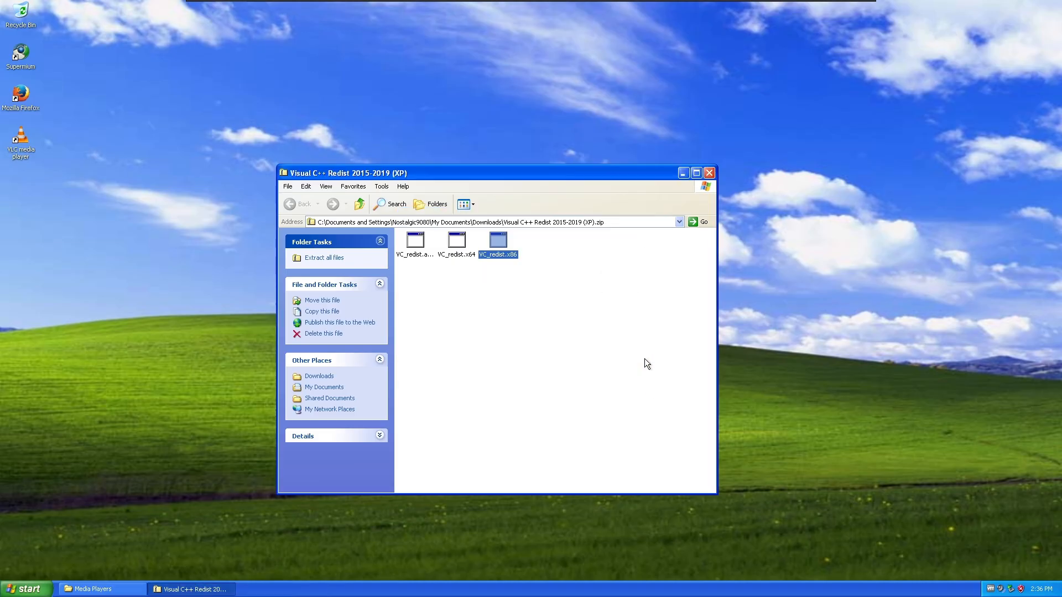
{"action": "left_click", "coordinate": [709, 175]}
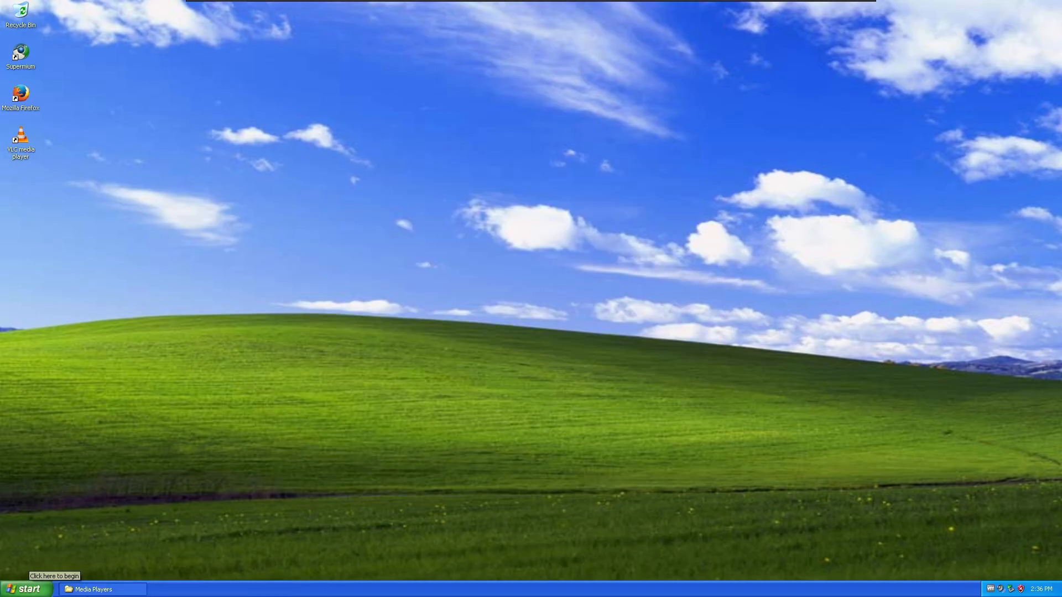
Restart the Windows XP computer
{"action": "left_click", "coordinate": [27, 589]}
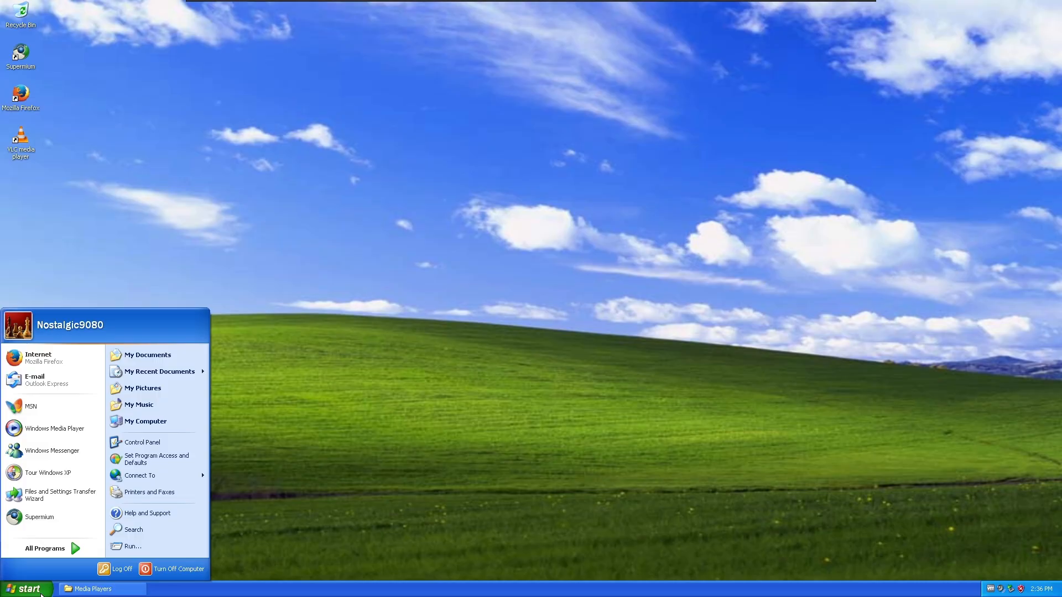
{"action": "left_click", "coordinate": [168, 564]}
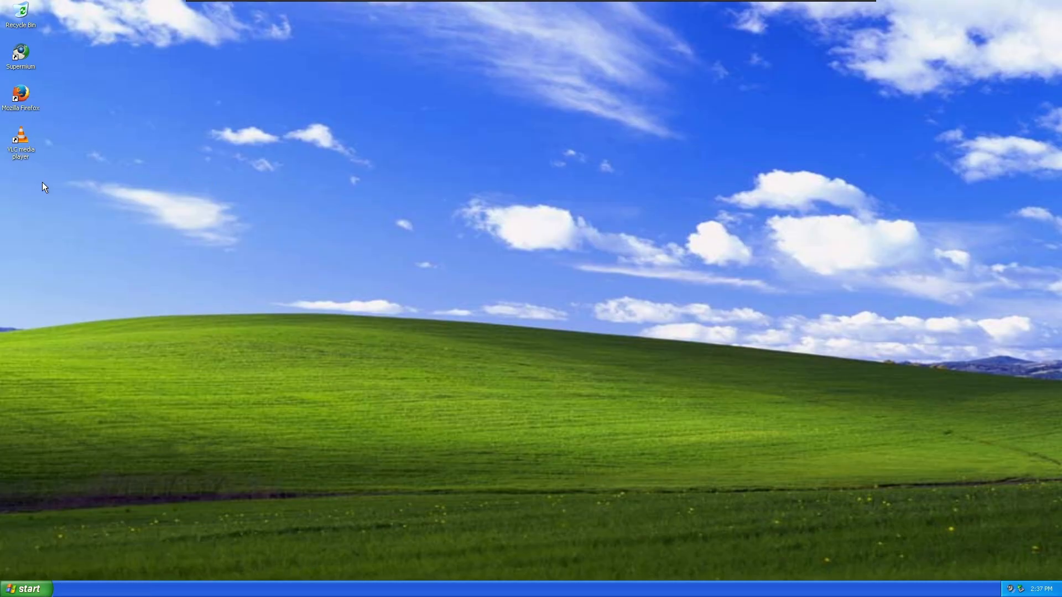
Try to launch VLC media player from its desktop shortcut and reposition the error dialog
{"action": "double_click", "coordinate": [25, 152]}
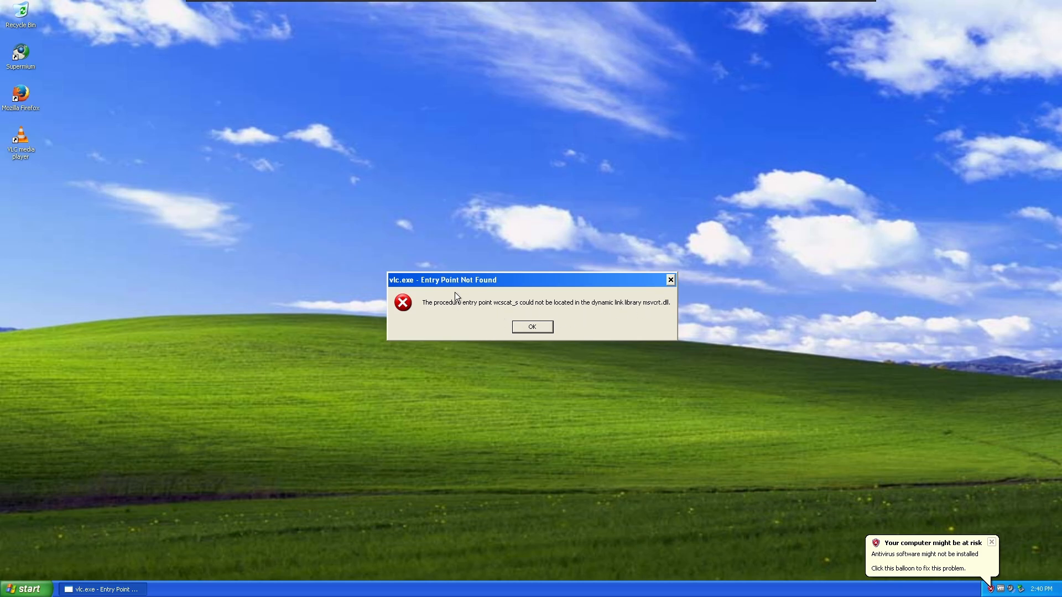
{"action": "left_click_drag", "start_coordinate": [459, 280], "coordinate": [408, 246]}
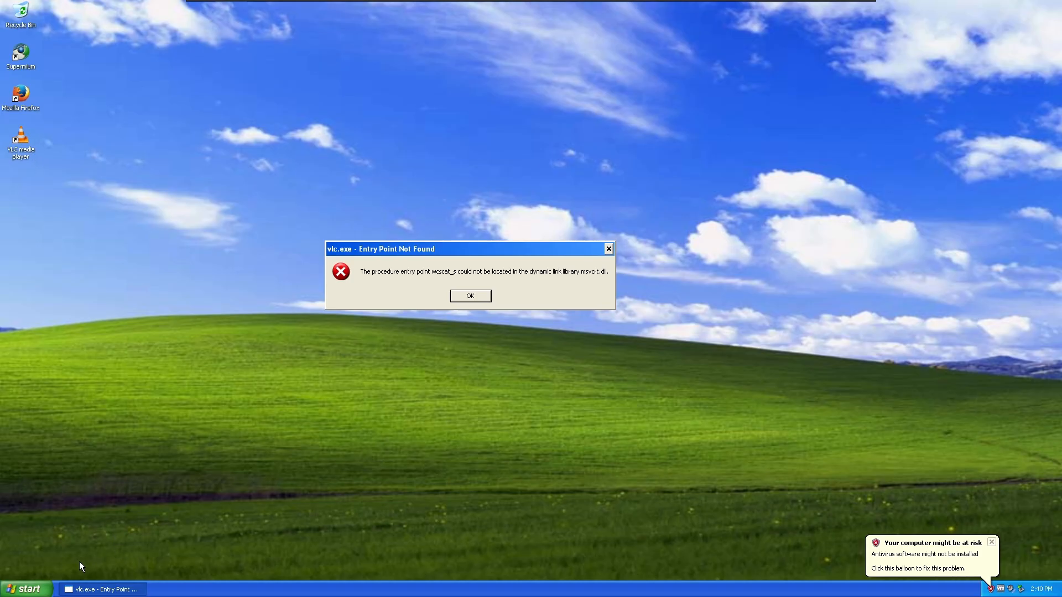
{"action": "left_click_drag", "start_coordinate": [443, 250], "coordinate": [501, 271]}
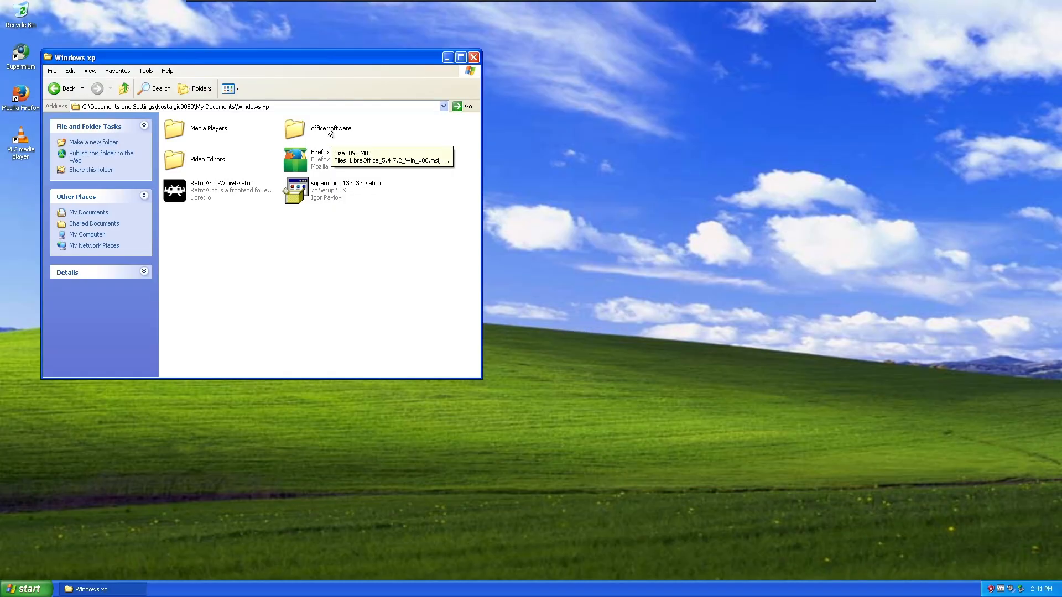
Install LibreOffice 5.4.7.2 from LibreOffice_5.4.7.2_Win_x86 in the office software folder and finish its wizard
{"action": "double_click", "coordinate": [327, 128]}
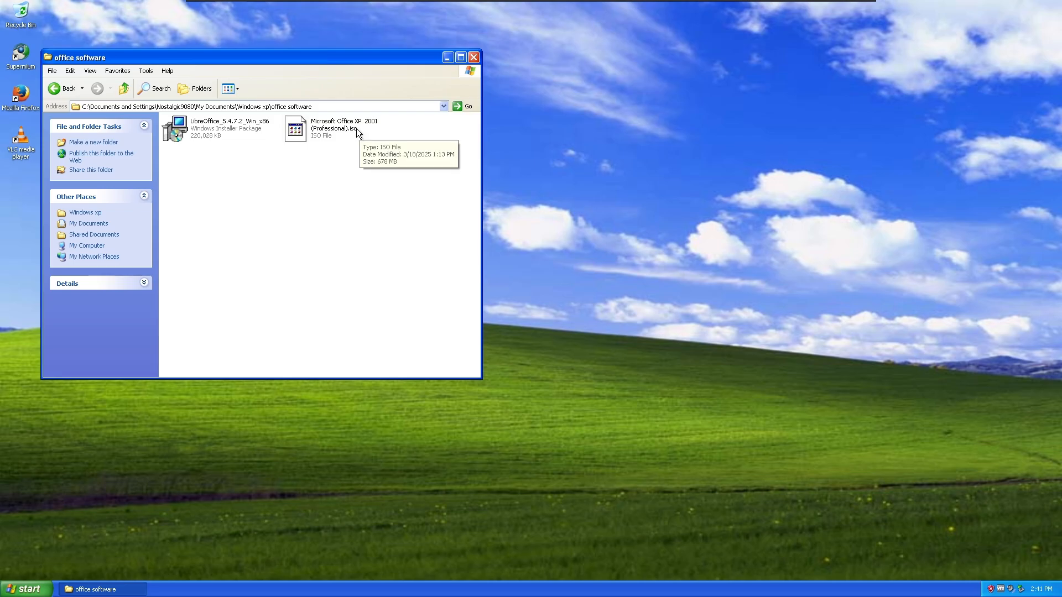
{"action": "left_click", "coordinate": [204, 130]}
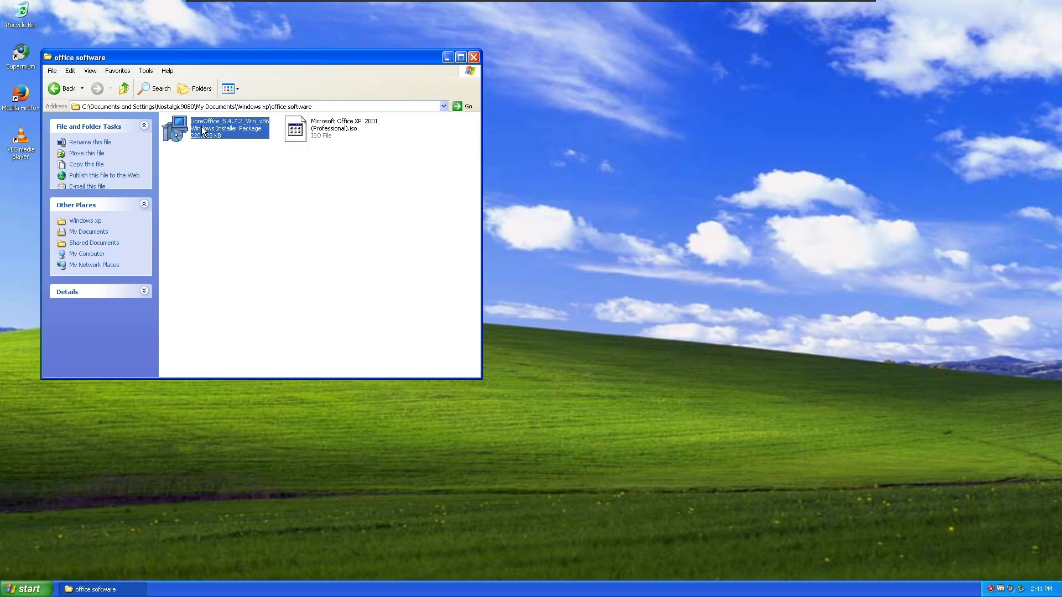
{"action": "double_click", "coordinate": [230, 125]}
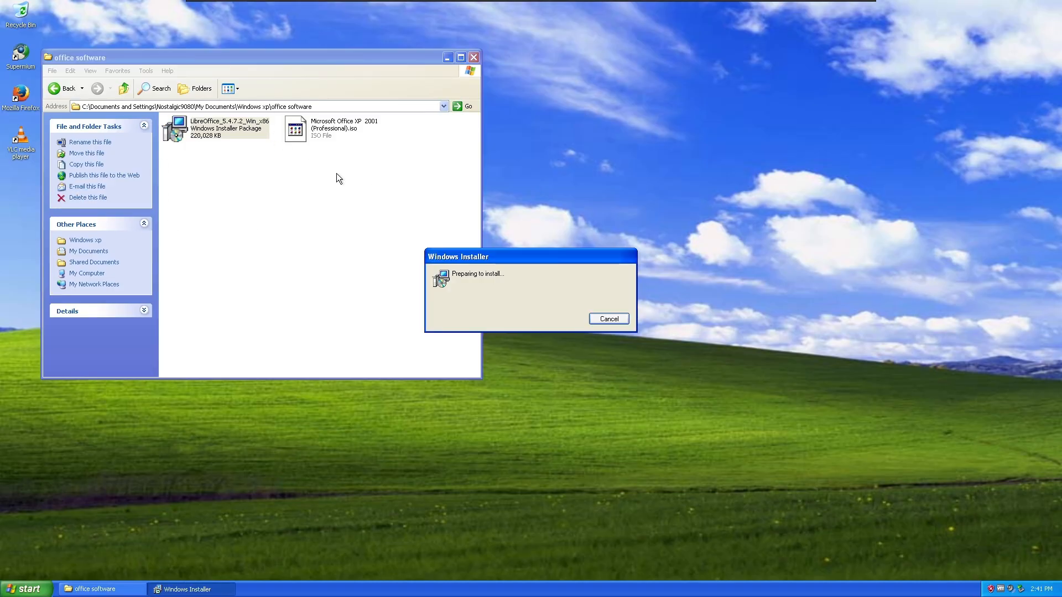
{"action": "left_click", "coordinate": [449, 55]}
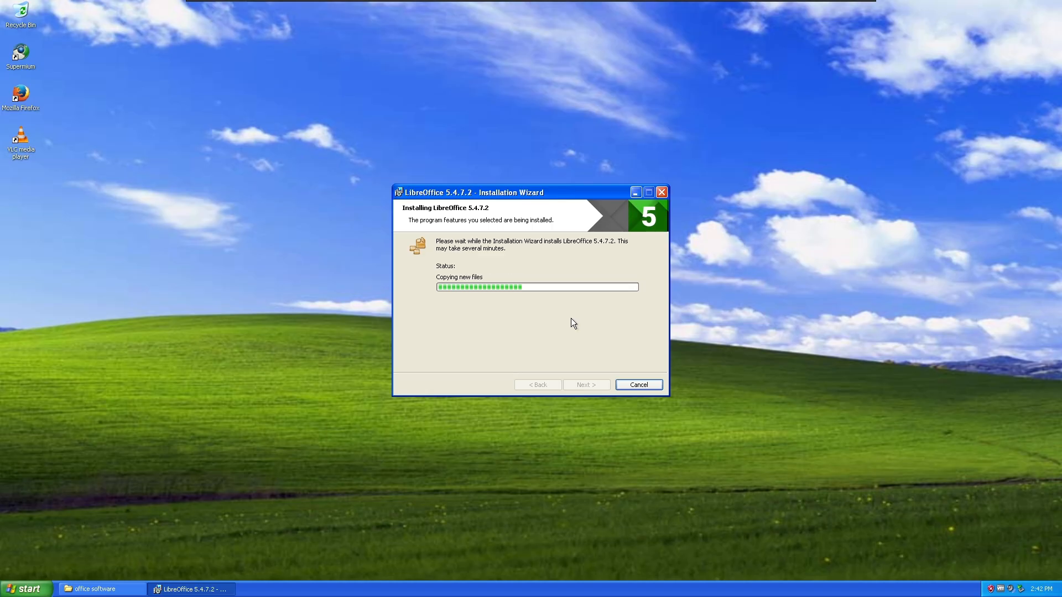
{"action": "left_click_drag", "start_coordinate": [506, 192], "coordinate": [581, 183]}
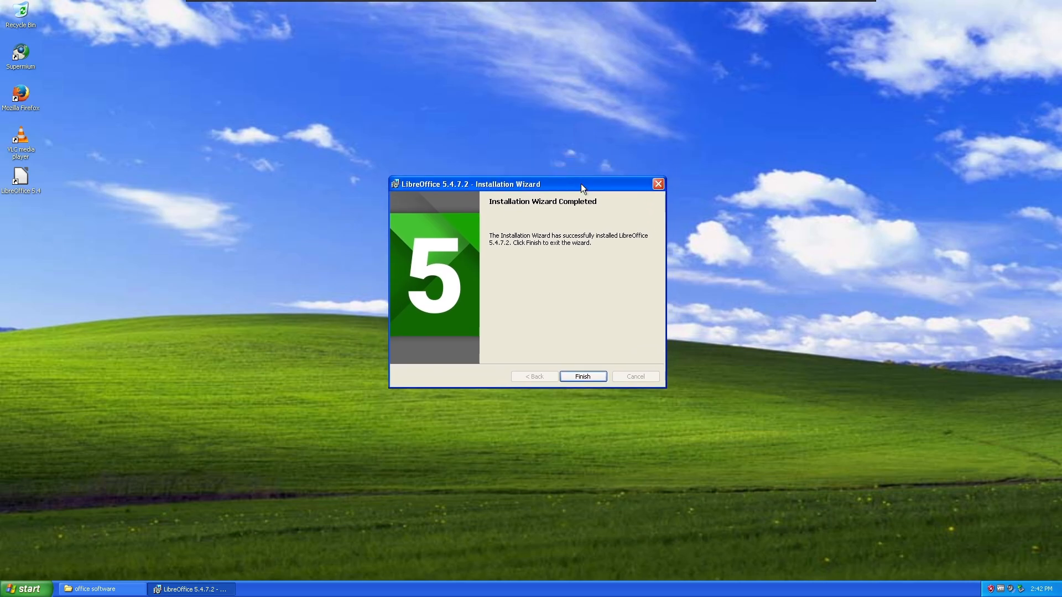
{"action": "left_click", "coordinate": [598, 378]}
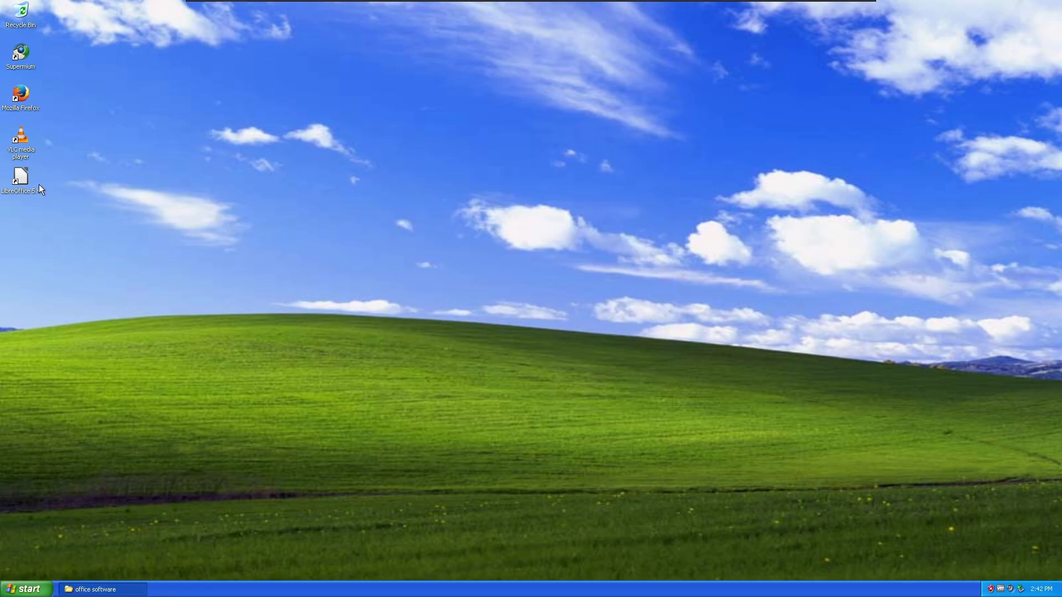
Try to launch LibreOffice 5.4 from its desktop shortcut and dismiss the error
{"action": "double_click", "coordinate": [25, 185]}
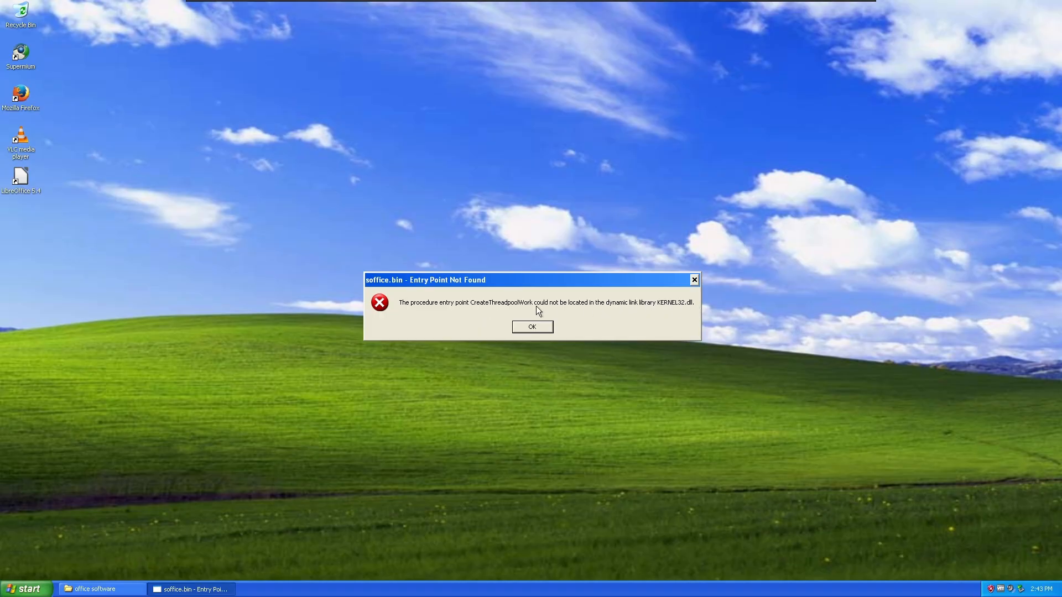
{"action": "left_click", "coordinate": [532, 326]}
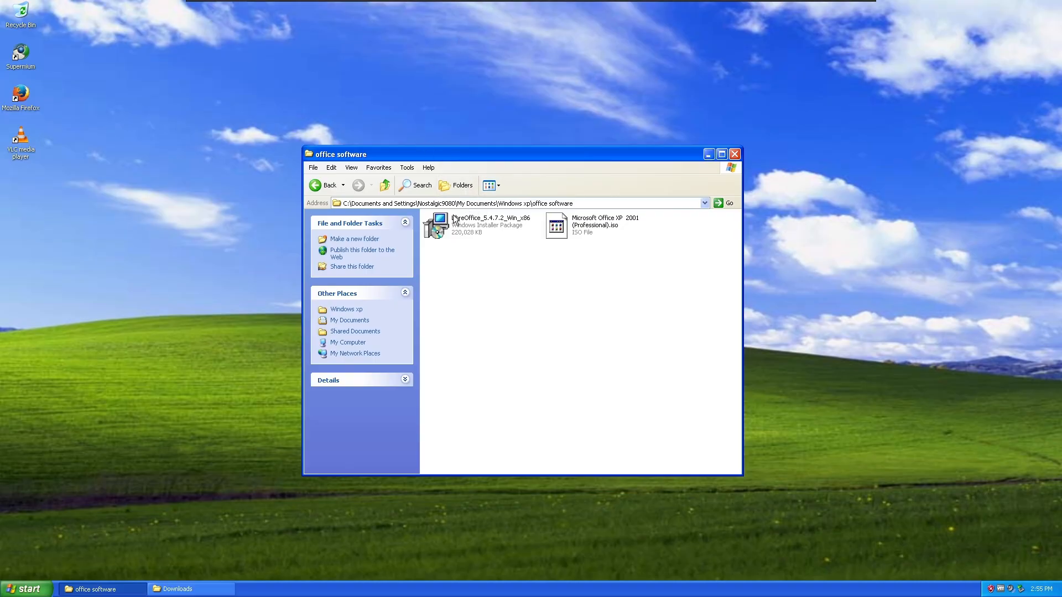
Start the LibreOffice_(32bit)_v4.1 installer from the Downloads folder and minimize the office software folder
{"action": "left_click", "coordinate": [177, 589]}
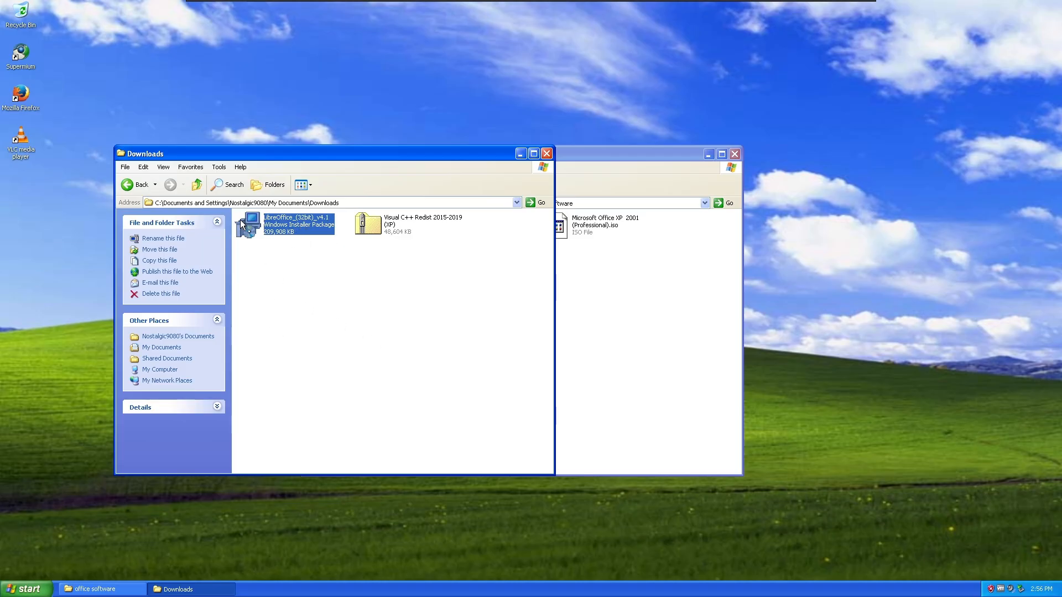
{"action": "double_click", "coordinate": [274, 232]}
{"action": "left_click", "coordinate": [557, 309]}
{"action": "left_click", "coordinate": [708, 154]}
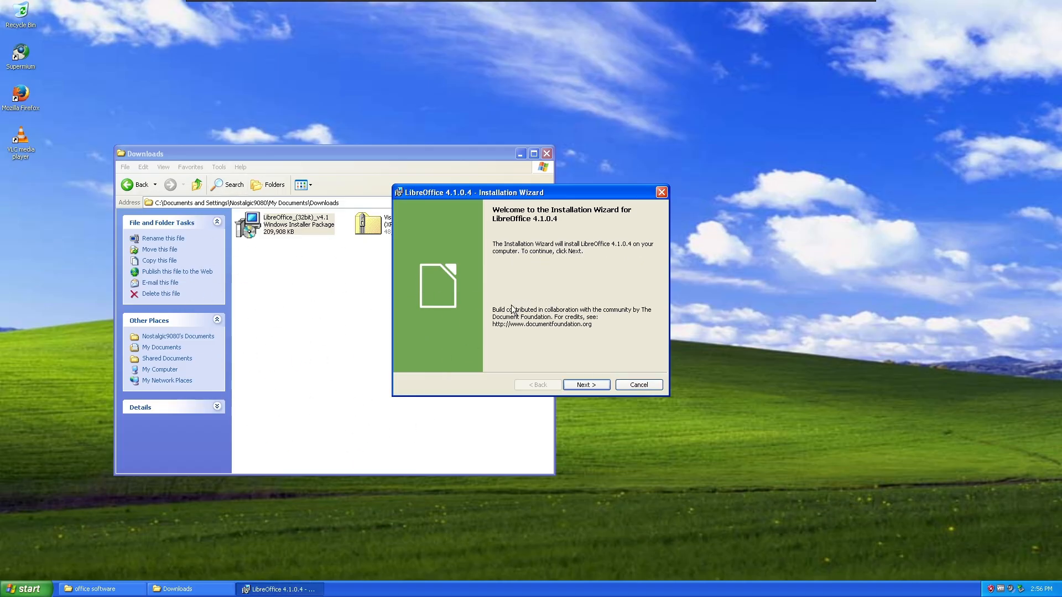
Install LibreOffice 4.1.0.4 with the Typical setup and a start link on the desktop, and minimize the Downloads folder
{"action": "left_click_drag", "start_coordinate": [527, 192], "coordinate": [546, 239]}
{"action": "left_click", "coordinate": [599, 432]}
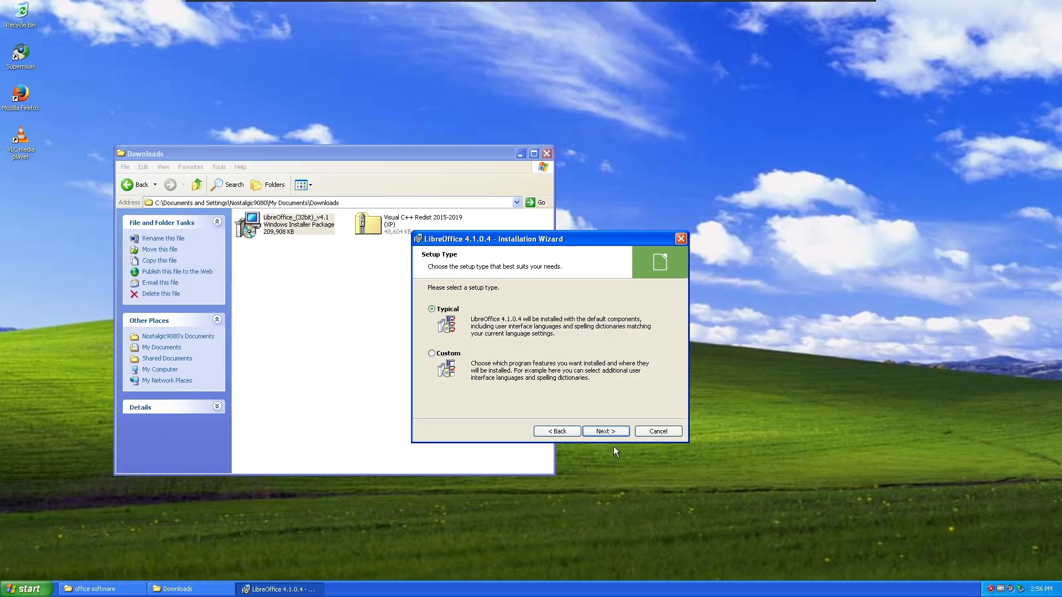
{"action": "left_click", "coordinate": [616, 431]}
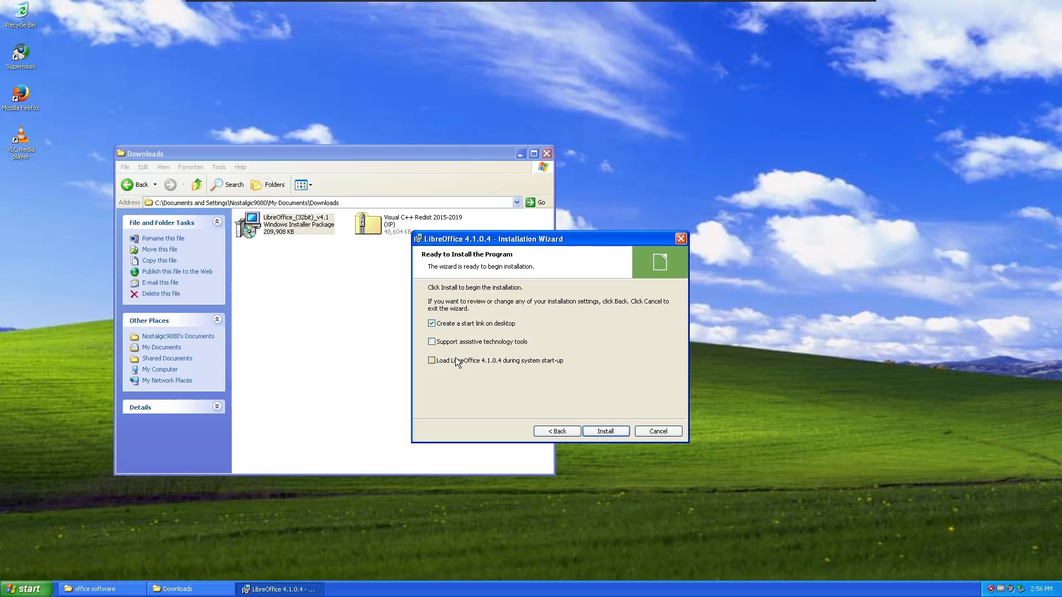
{"action": "left_click", "coordinate": [626, 431]}
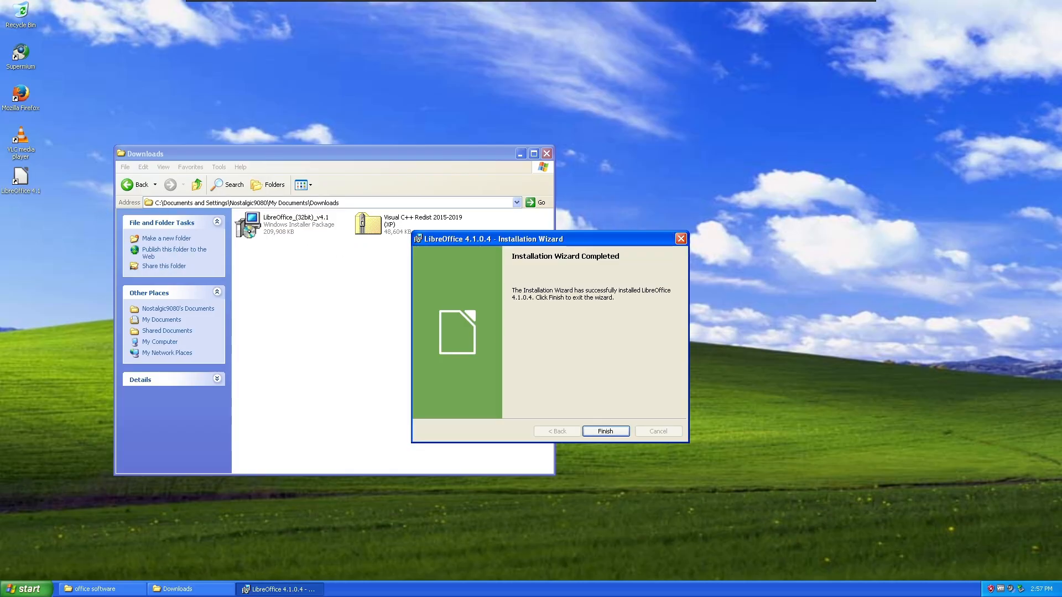
{"action": "left_click", "coordinate": [603, 430]}
{"action": "left_click", "coordinate": [520, 153]}
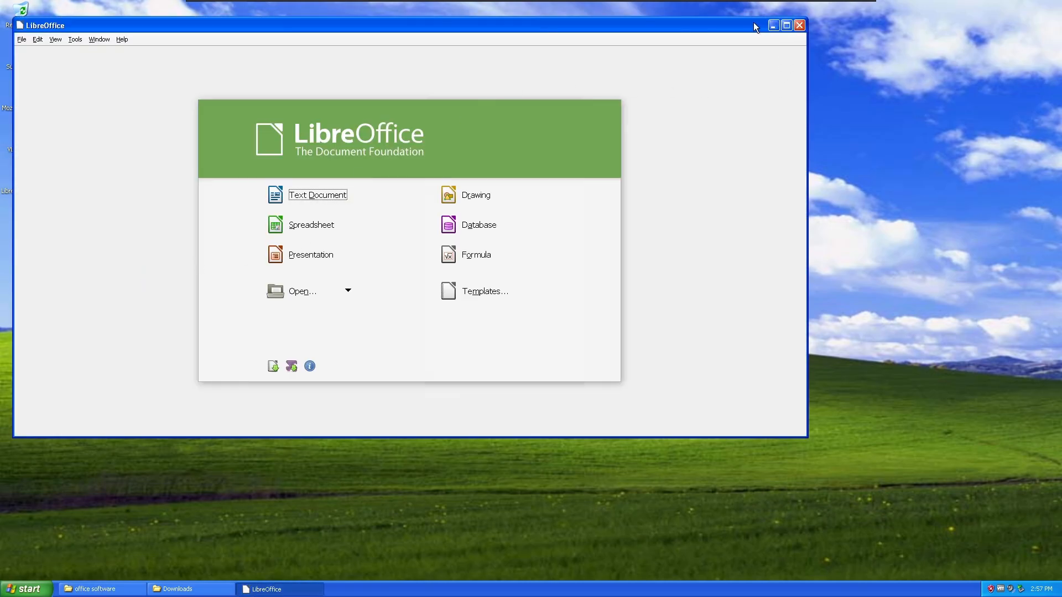
Reposition the LibreOffice start window and open a new text document from it
{"action": "left_click_drag", "start_coordinate": [230, 23], "coordinate": [333, 98]}
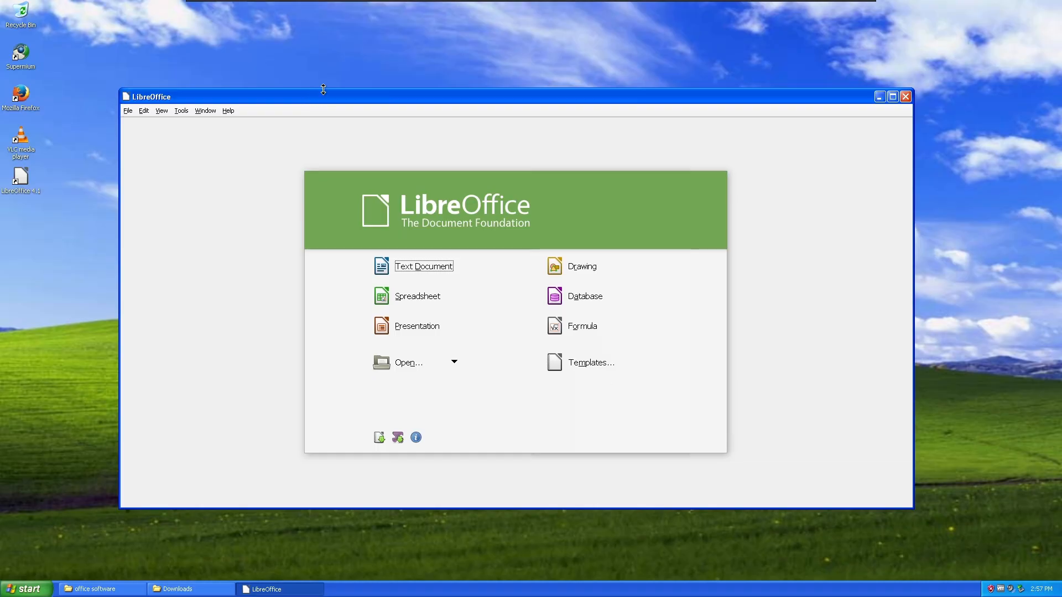
{"action": "mouse_move", "coordinate": [379, 99]}
{"action": "left_mouse_down"}
{"action": "mouse_move", "coordinate": [329, 27]}
{"action": "mouse_move", "coordinate": [490, 158]}
{"action": "mouse_move", "coordinate": [440, 116]}
{"action": "mouse_move", "coordinate": [431, 125]}
{"action": "mouse_move", "coordinate": [368, 106]}
{"action": "left_mouse_up"}
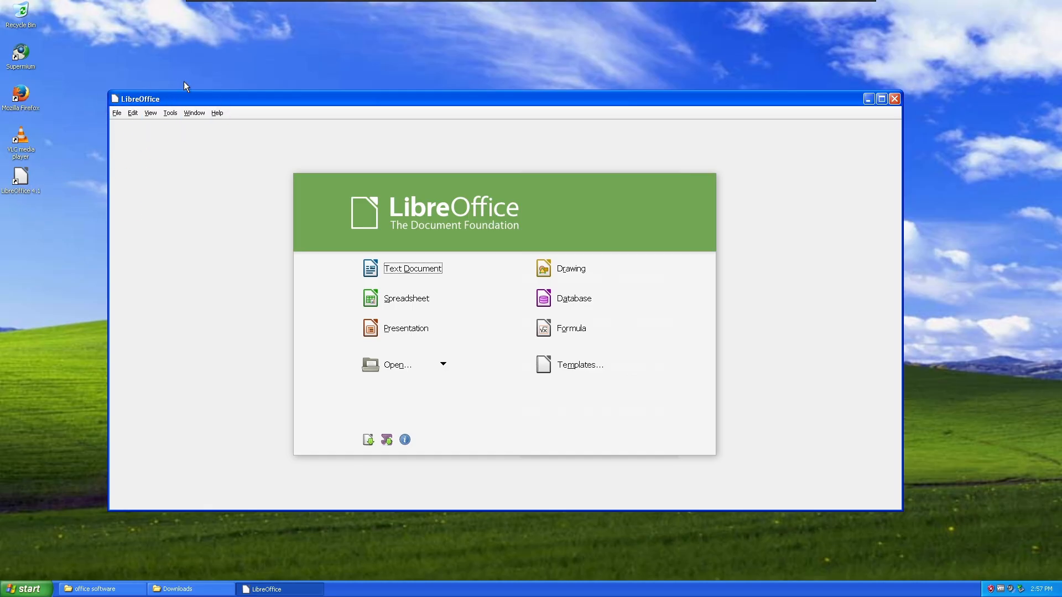
{"action": "left_click", "coordinate": [374, 260]}
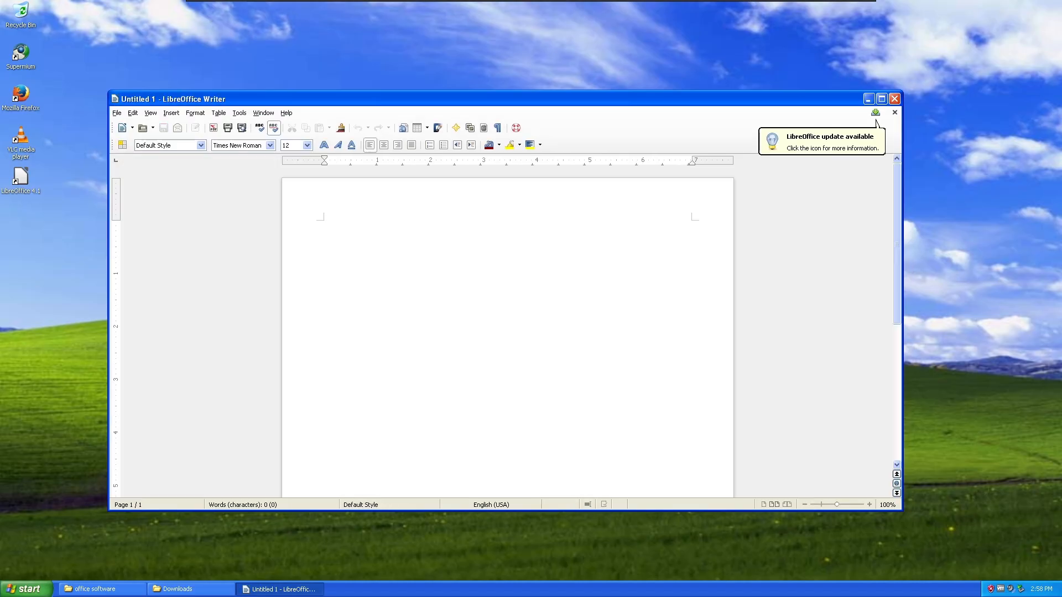
Enter and erase the letter d in the blank text document, reposition the window, and close LibreOffice Writer
{"action": "type", "text": "d"}
{"action": "key", "text": "BackSpace"}
{"action": "left_click_drag", "start_coordinate": [383, 101], "coordinate": [403, 127]}
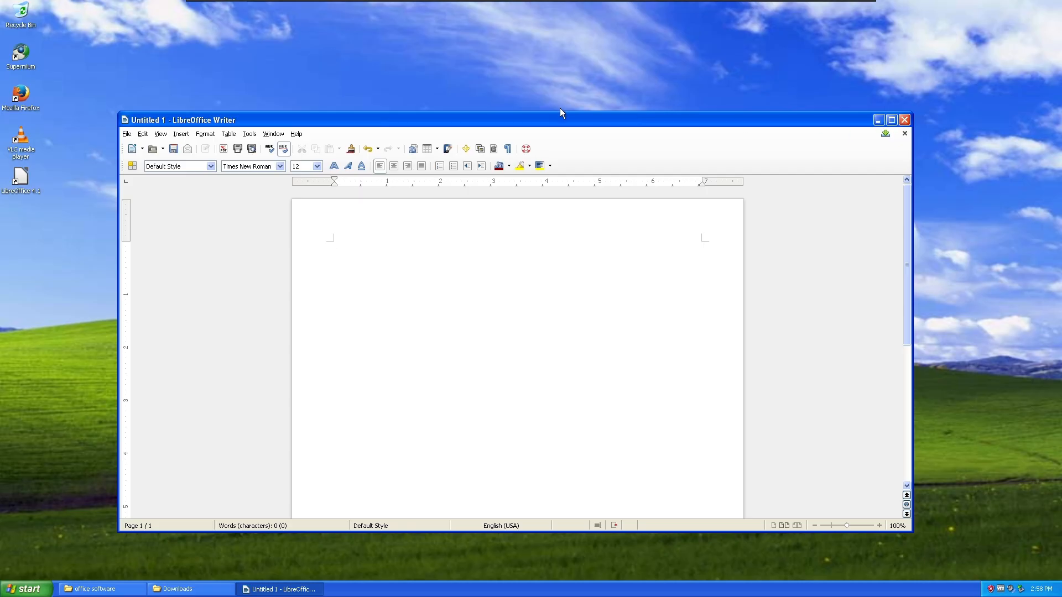
{"action": "left_click", "coordinate": [123, 131]}
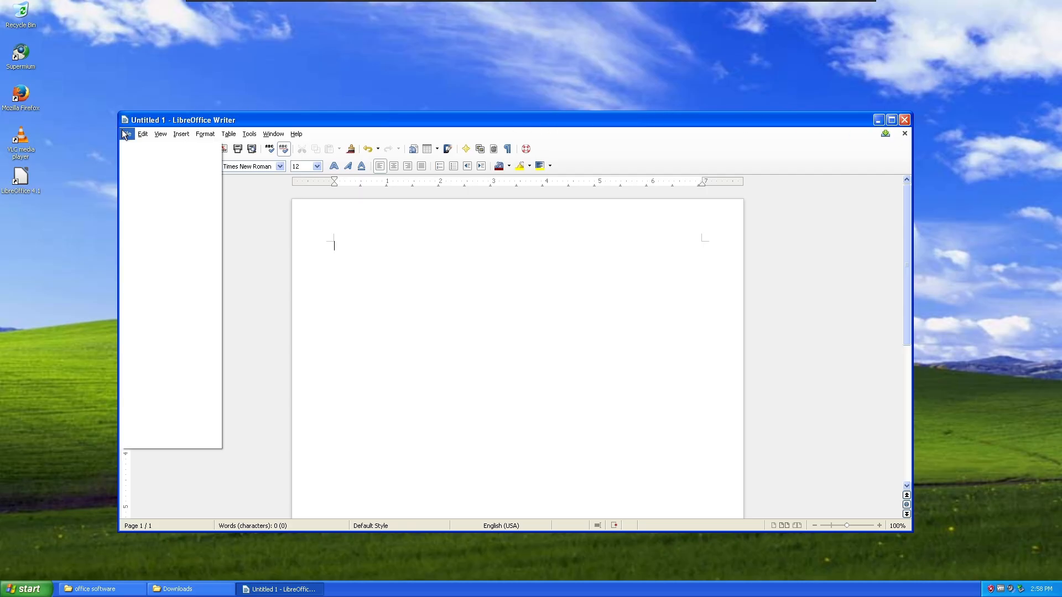
{"action": "left_click_drag", "start_coordinate": [428, 127], "coordinate": [363, 126]}
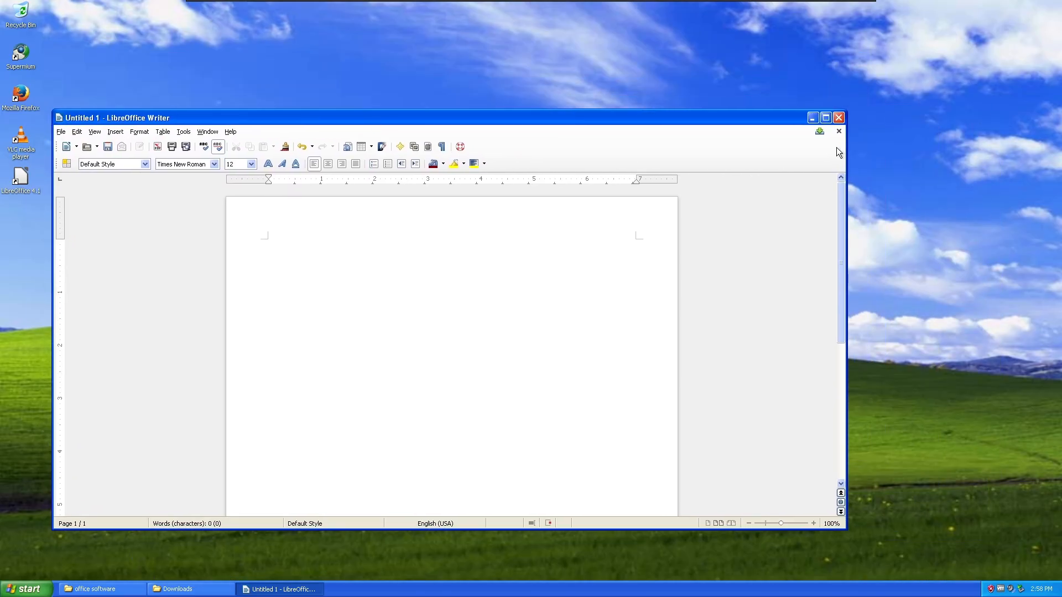
{"action": "left_click", "coordinate": [838, 118]}
{"action": "key", "text": "Escape"}
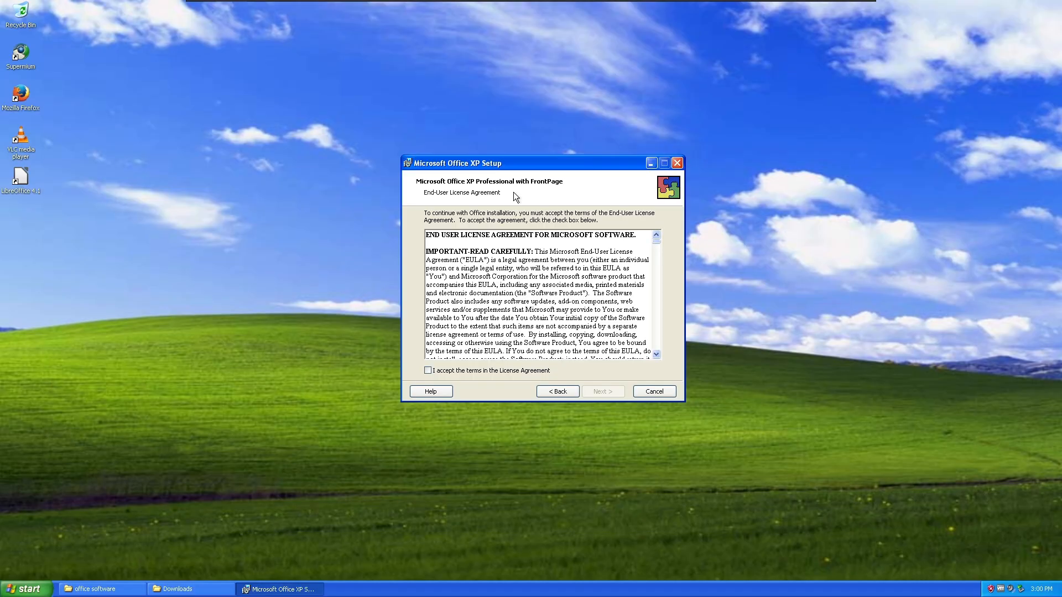
Accept the Microsoft Office XP license terms and run the Install Now setup into C:\Program Files\Microsoft Office\
{"action": "left_click", "coordinate": [428, 370]}
{"action": "left_click", "coordinate": [606, 390]}
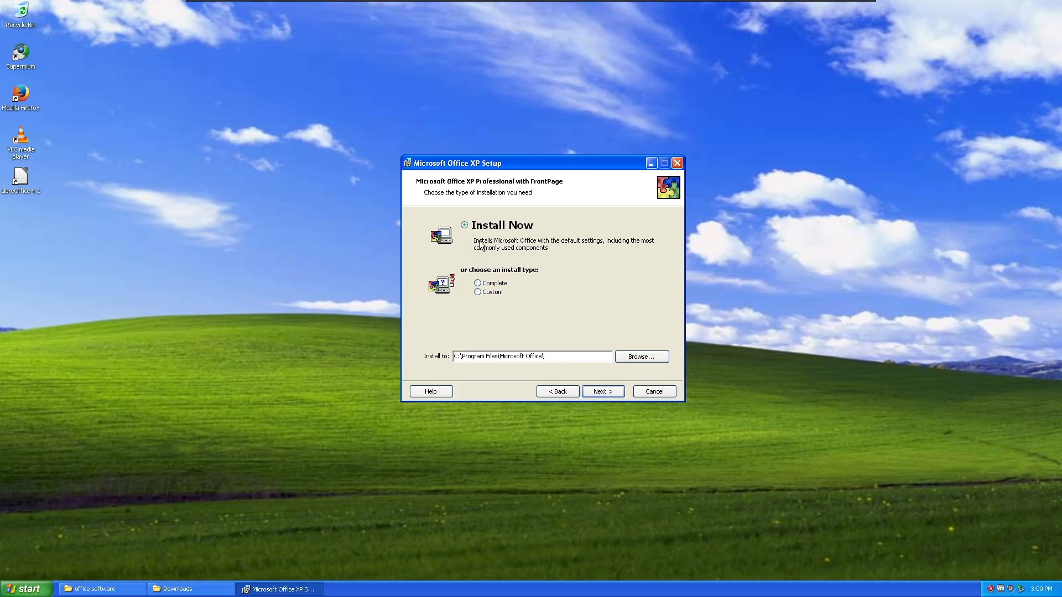
{"action": "left_click", "coordinate": [593, 390]}
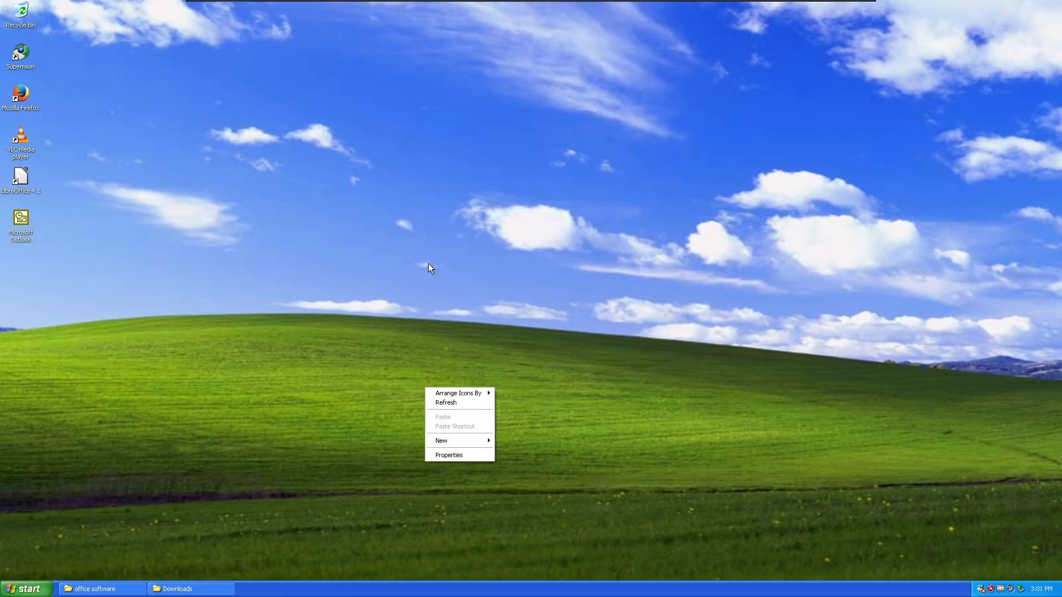
Create a new Microsoft Word document on the desktop with its default name and open it in Word
{"action": "right_click", "coordinate": [432, 253]}
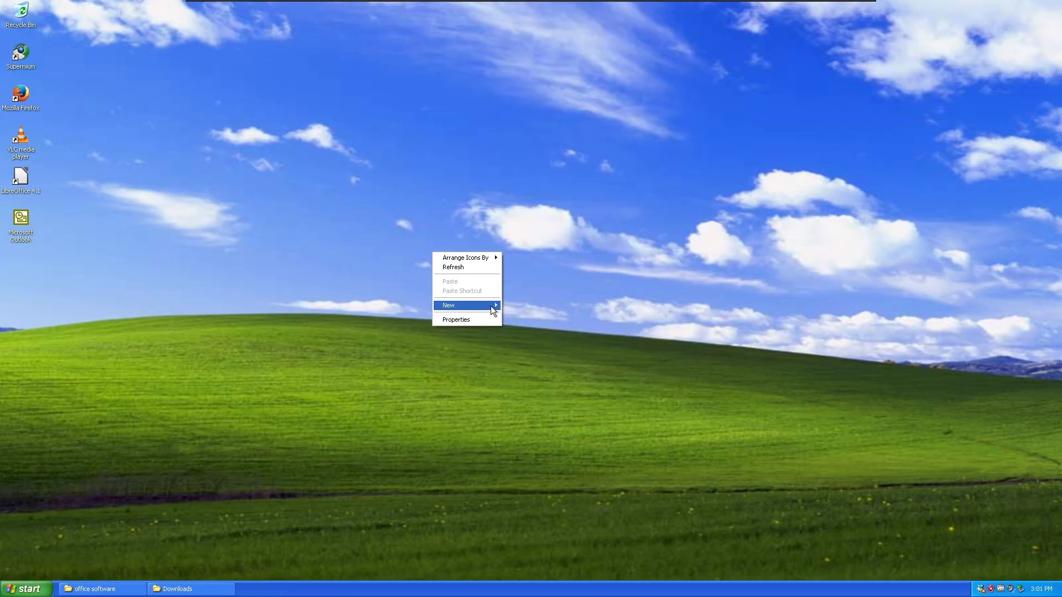
{"action": "mouse_move", "coordinate": [490, 307]}
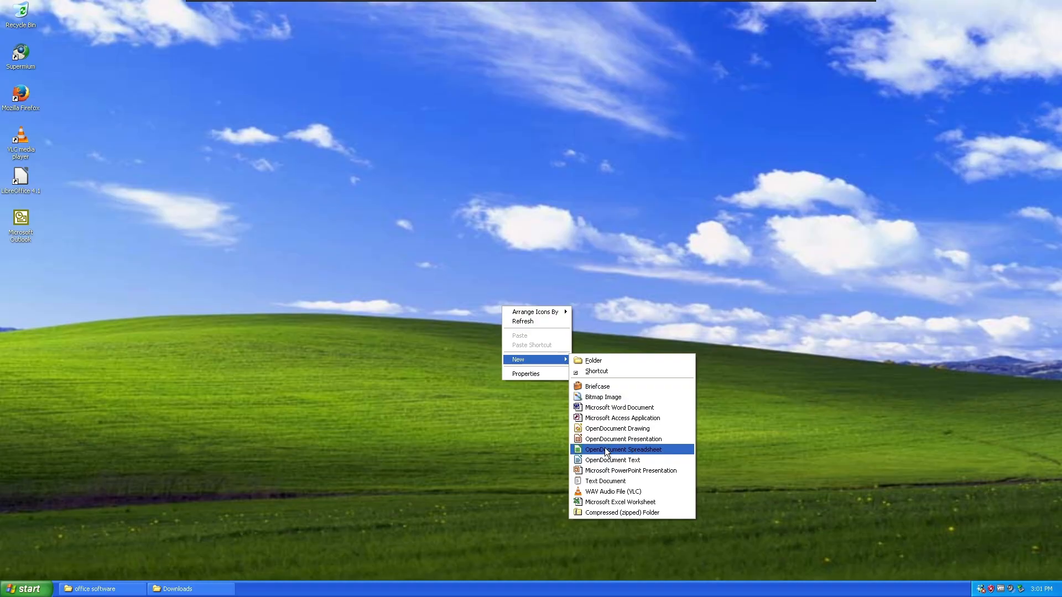
{"action": "left_click", "coordinate": [606, 410]}
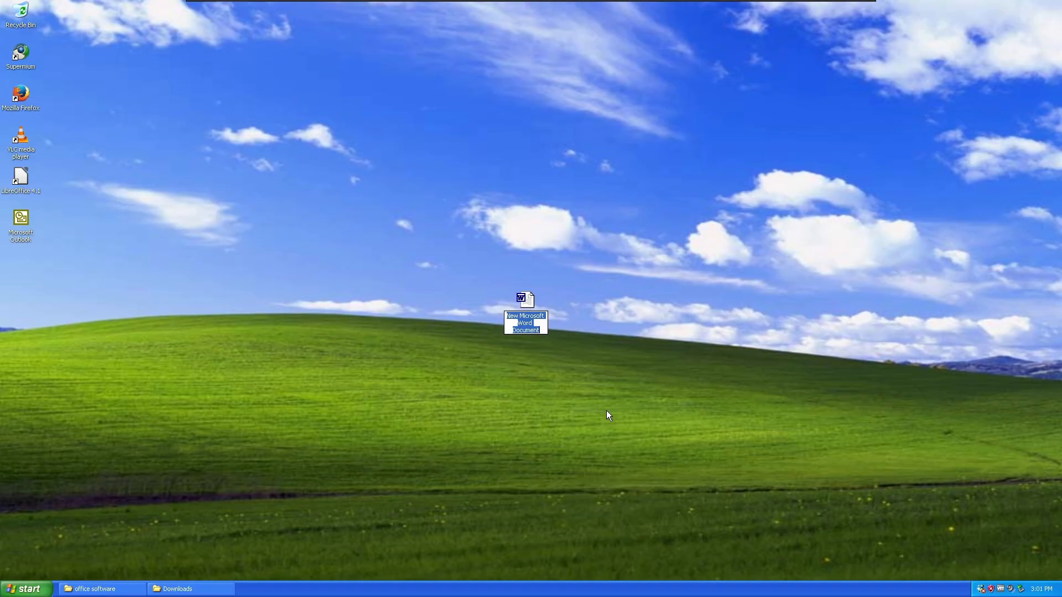
{"action": "left_click", "coordinate": [536, 300]}
{"action": "double_click", "coordinate": [531, 301]}
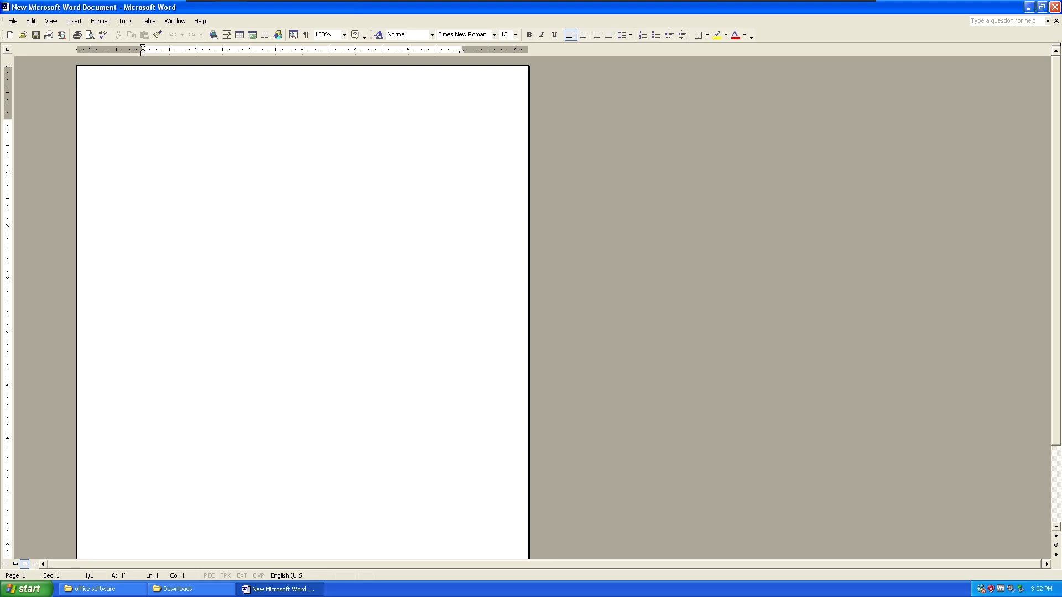
Close Word and send the two selected test documents on the desktop to the Recycle Bin
{"action": "key", "text": "alt+F4"}
{"action": "key", "text": "Delete"}
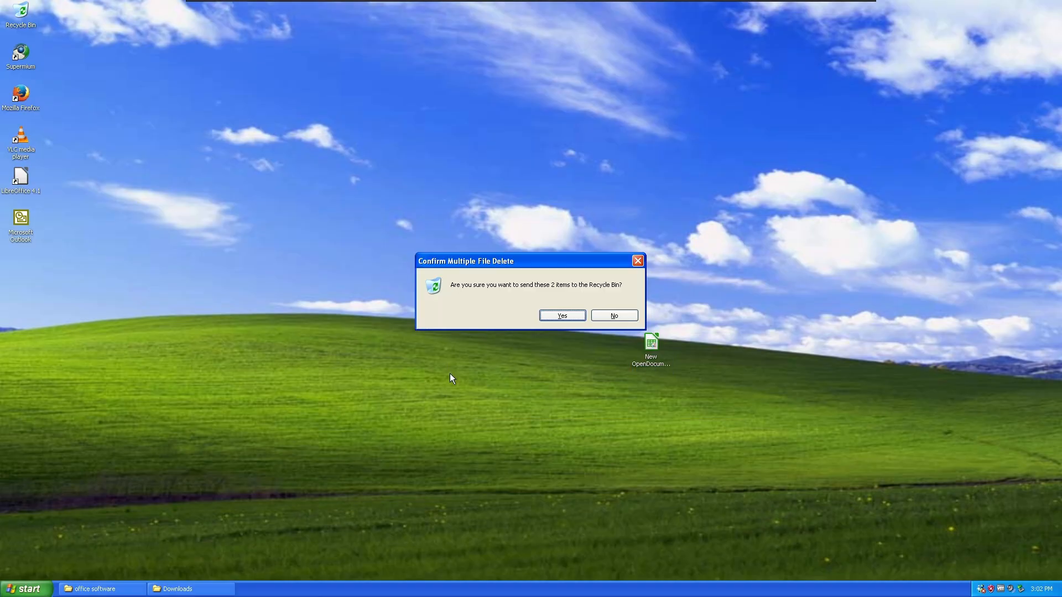
{"action": "left_click", "coordinate": [578, 320]}
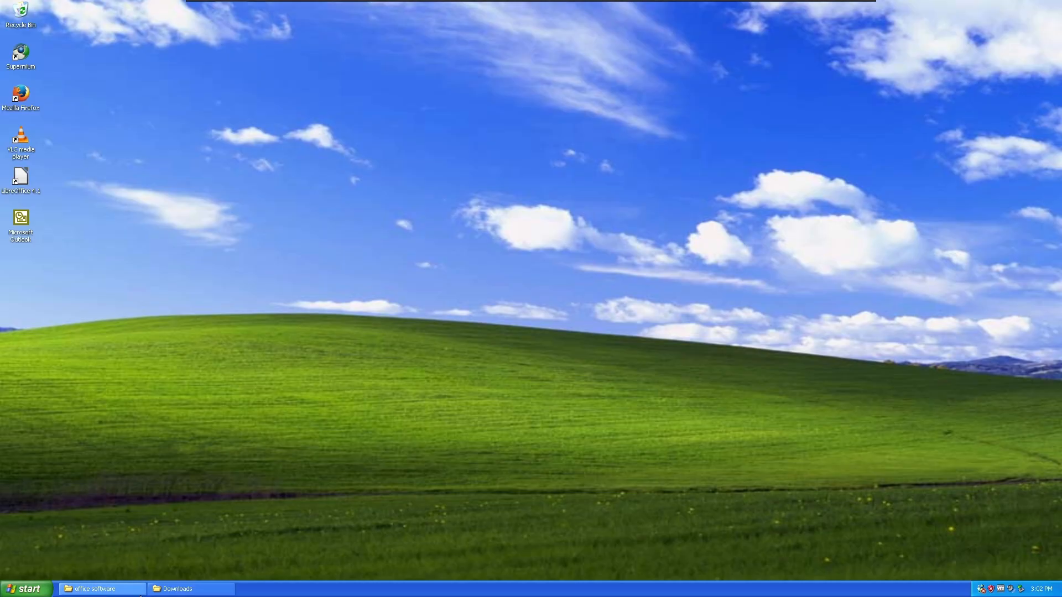
Open the Movie Maker folder inside Video Editors in the Windows xp folder
{"action": "left_click", "coordinate": [177, 589]}
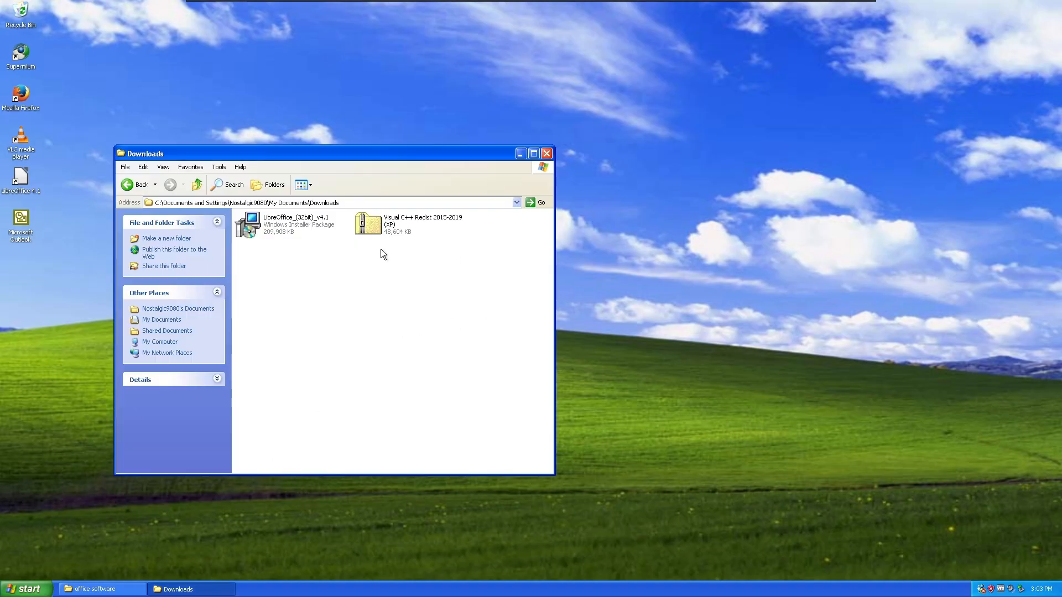
{"action": "left_click", "coordinate": [121, 184]}
{"action": "double_click", "coordinate": [290, 255]}
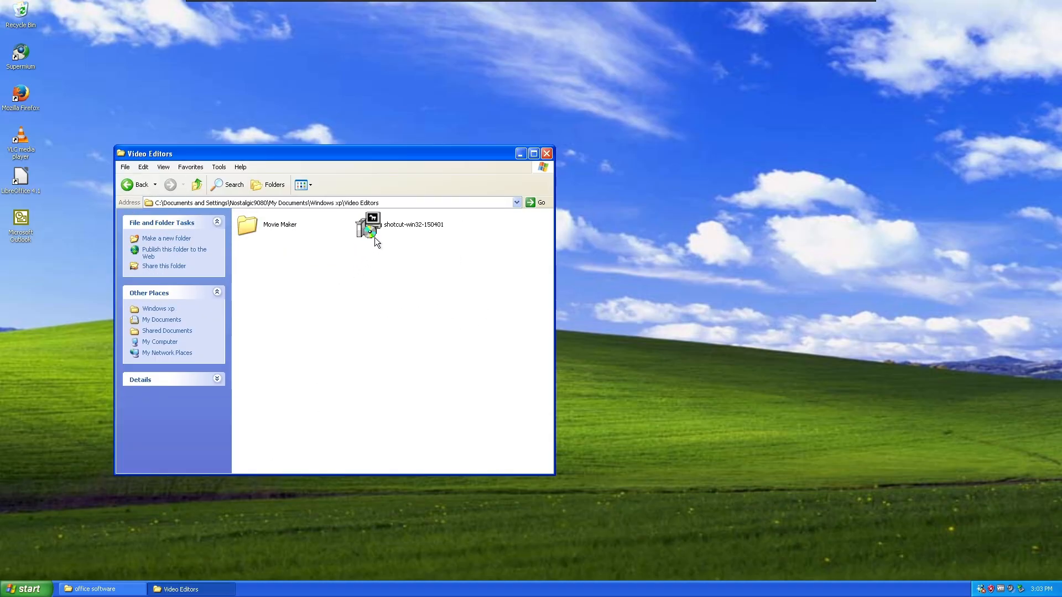
{"action": "double_click", "coordinate": [267, 233]}
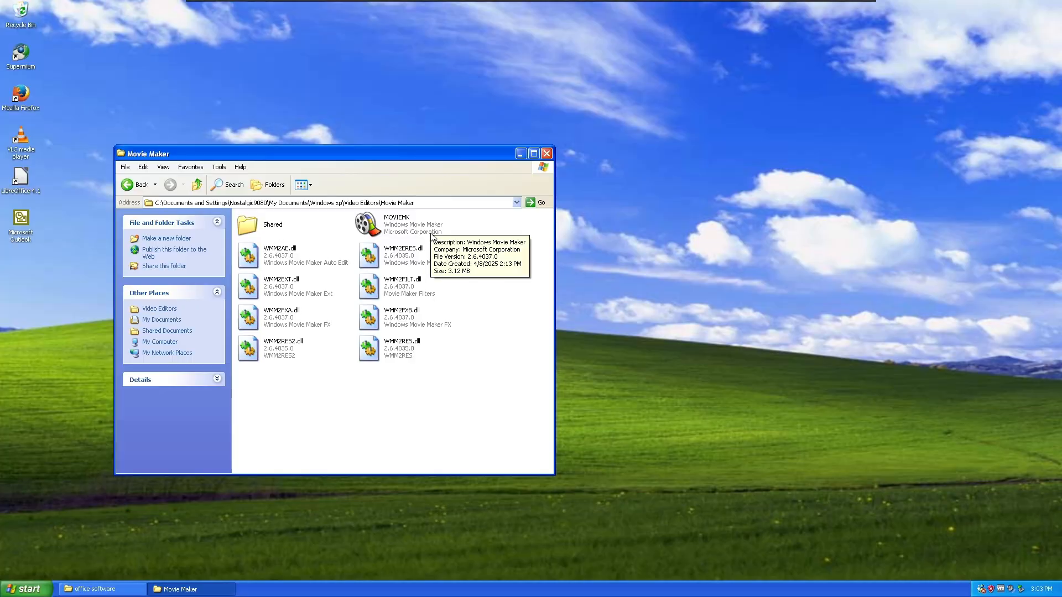
Launch Windows Movie Maker from the Movie Maker folder, dismiss its About dialog and reposition its window
{"action": "double_click", "coordinate": [394, 230]}
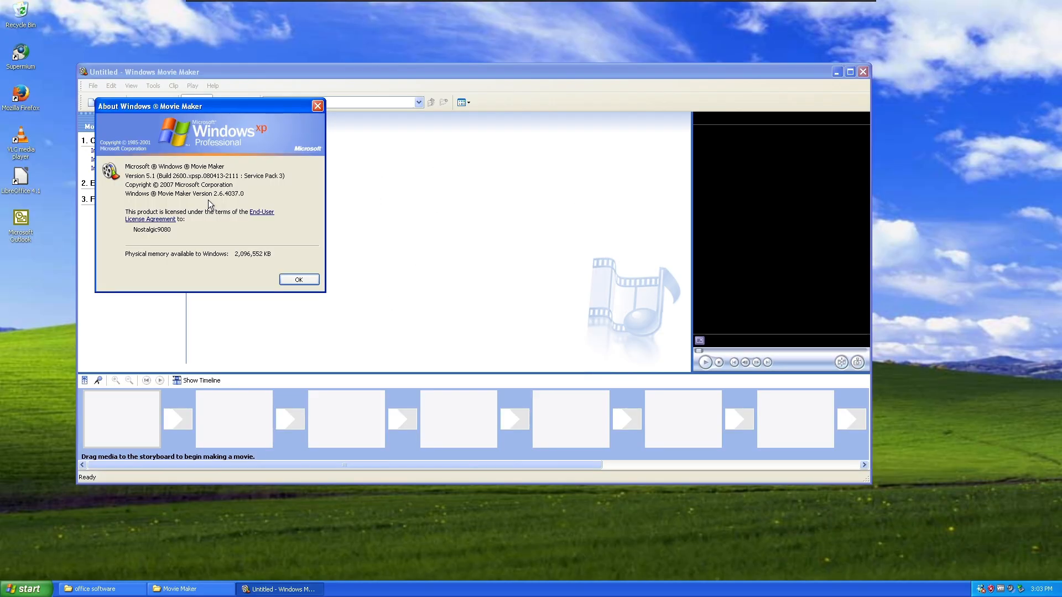
{"action": "key", "text": "Return"}
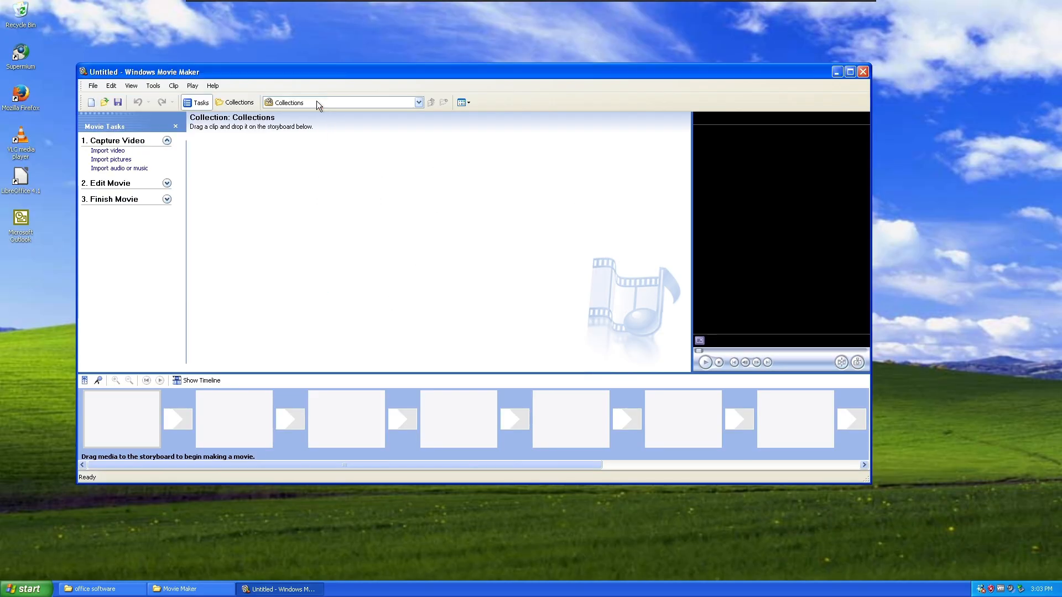
{"action": "left_click_drag", "start_coordinate": [200, 71], "coordinate": [262, 95]}
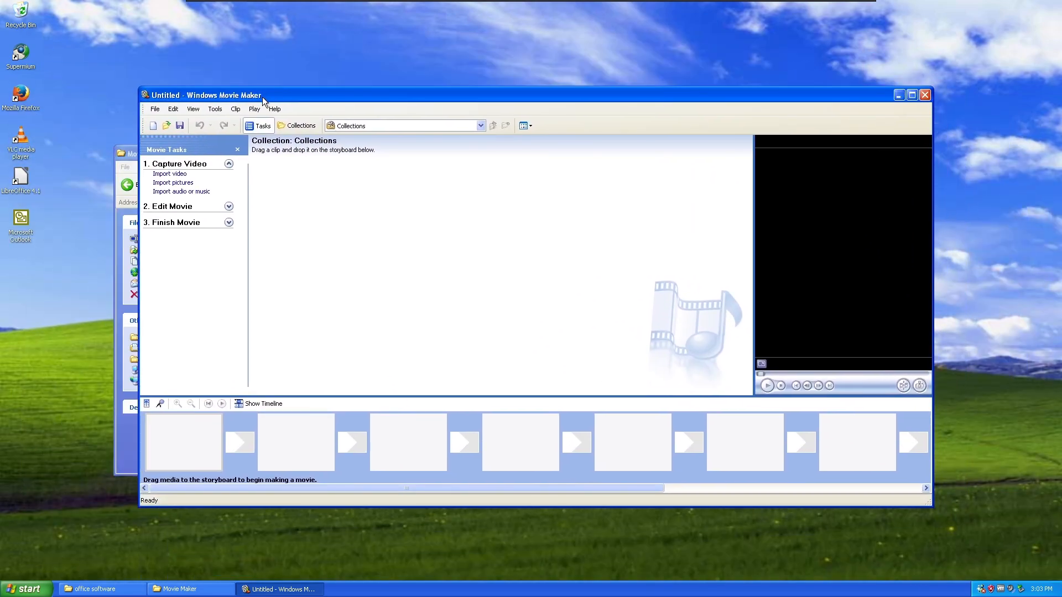
{"action": "left_click_drag", "start_coordinate": [366, 95], "coordinate": [344, 72]}
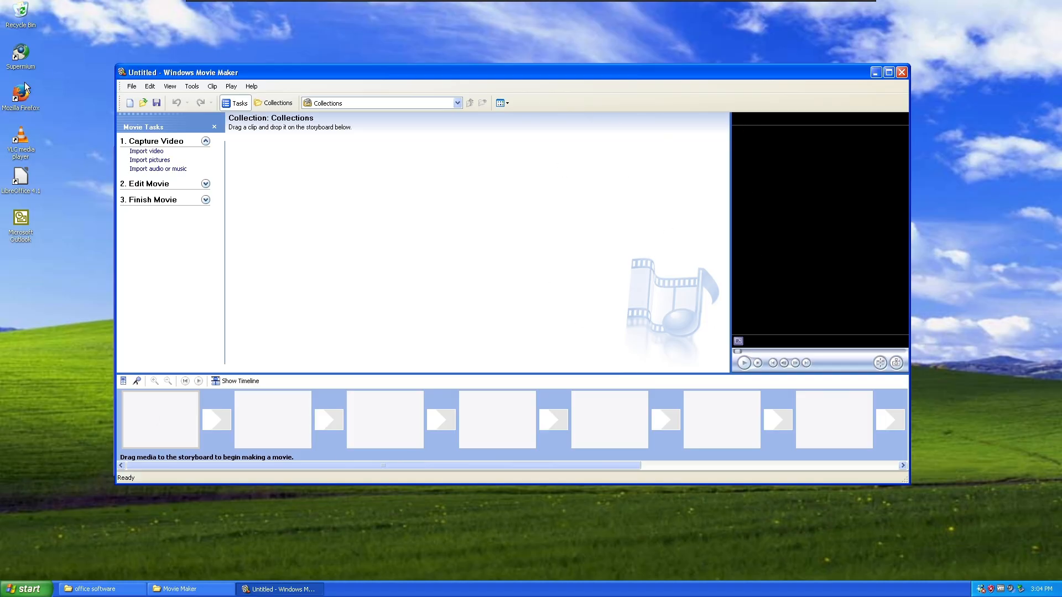
Import the Blue hills, Sunset, Water lilies and Winter pictures from Sample Pictures into the collection
{"action": "left_click", "coordinate": [149, 160]}
{"action": "double_click", "coordinate": [275, 165]}
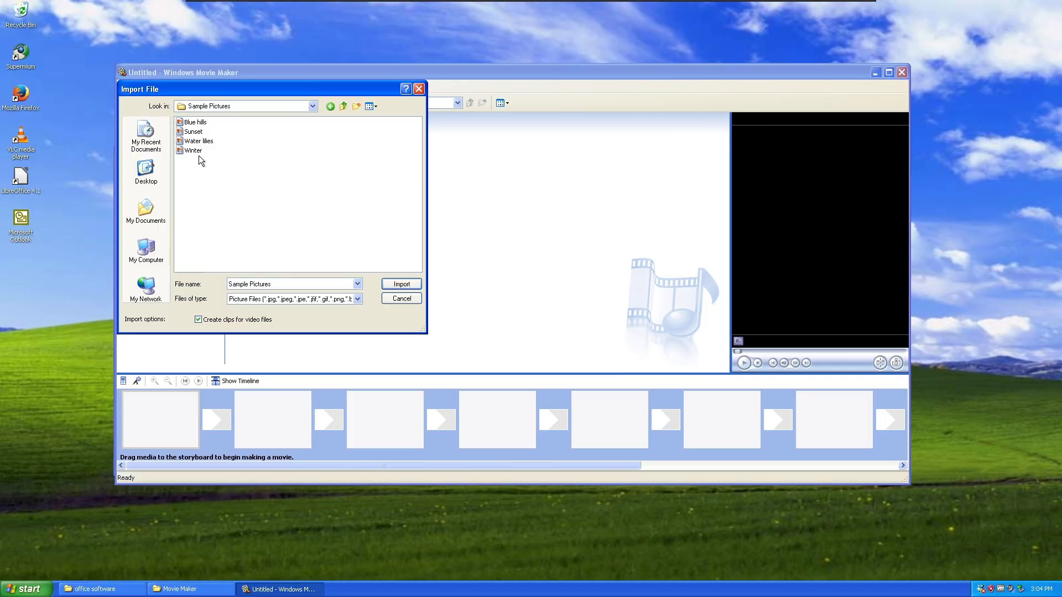
{"action": "left_click_drag", "start_coordinate": [200, 155], "coordinate": [193, 118]}
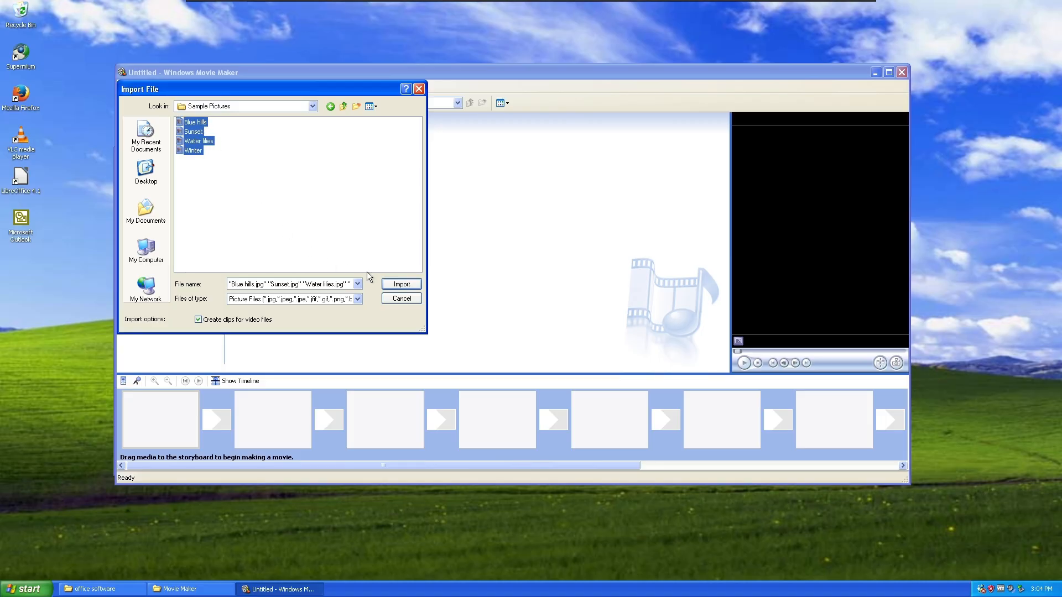
{"action": "left_click", "coordinate": [404, 284]}
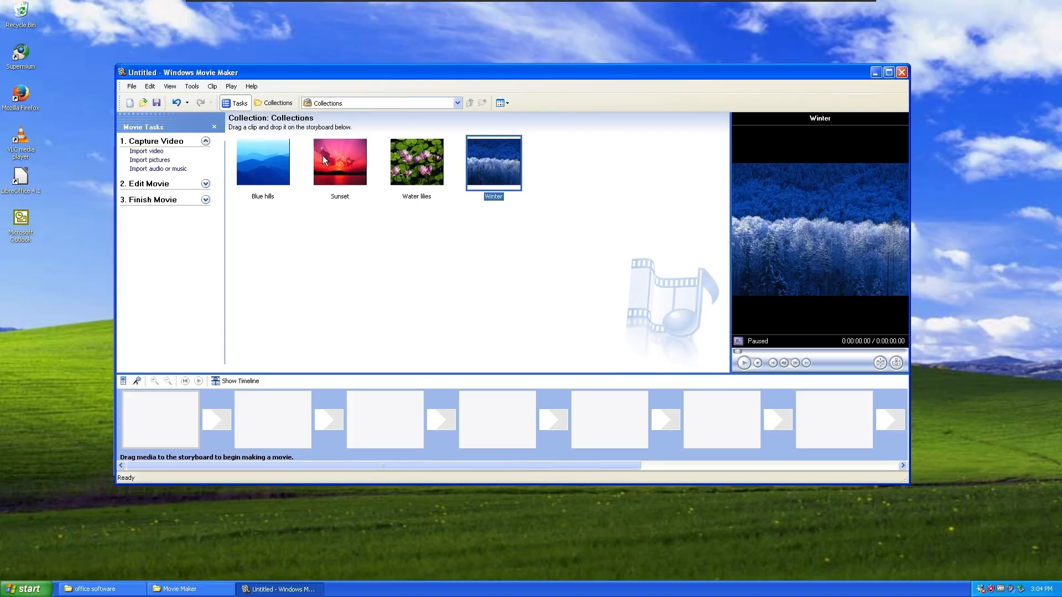
Place Blue hills, Sunset, Water lilies and Winter on the storyboard in that order, and play them in an enlarged preview monitor
{"action": "left_click_drag", "start_coordinate": [263, 171], "coordinate": [174, 424]}
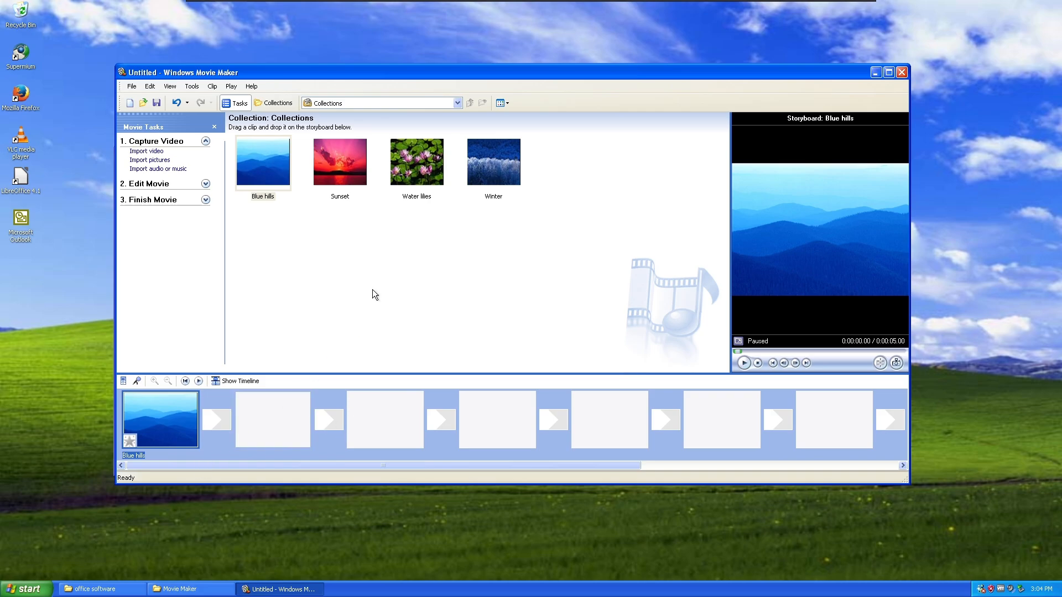
{"action": "left_click_drag", "start_coordinate": [343, 171], "coordinate": [272, 420]}
{"action": "left_click_drag", "start_coordinate": [417, 175], "coordinate": [407, 379]}
{"action": "left_click_drag", "start_coordinate": [496, 168], "coordinate": [503, 413]}
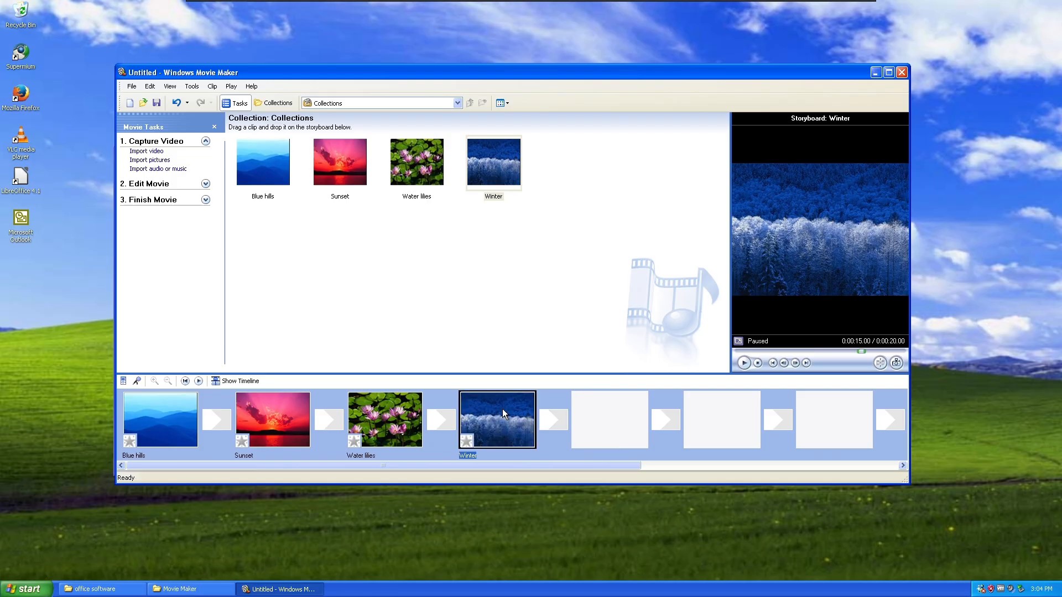
{"action": "left_click", "coordinate": [744, 362]}
{"action": "left_click_drag", "start_coordinate": [733, 231], "coordinate": [562, 247]}
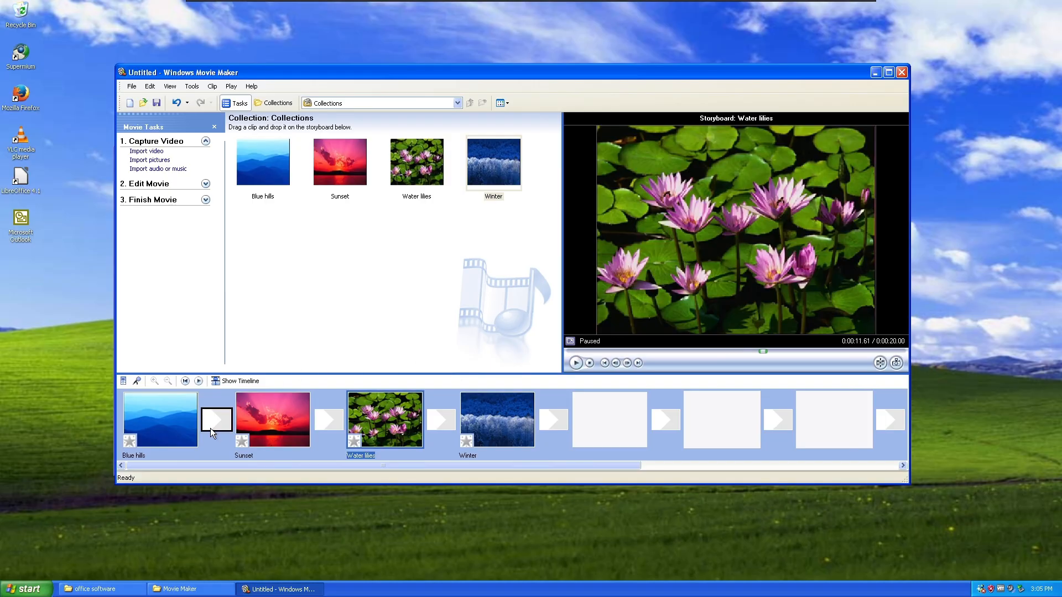
Add the Circle, Circles and Diamond transitions in order between the four storyboard pictures, and try adding Bow Tie, Horizontal after Winter
{"action": "left_click", "coordinate": [213, 423]}
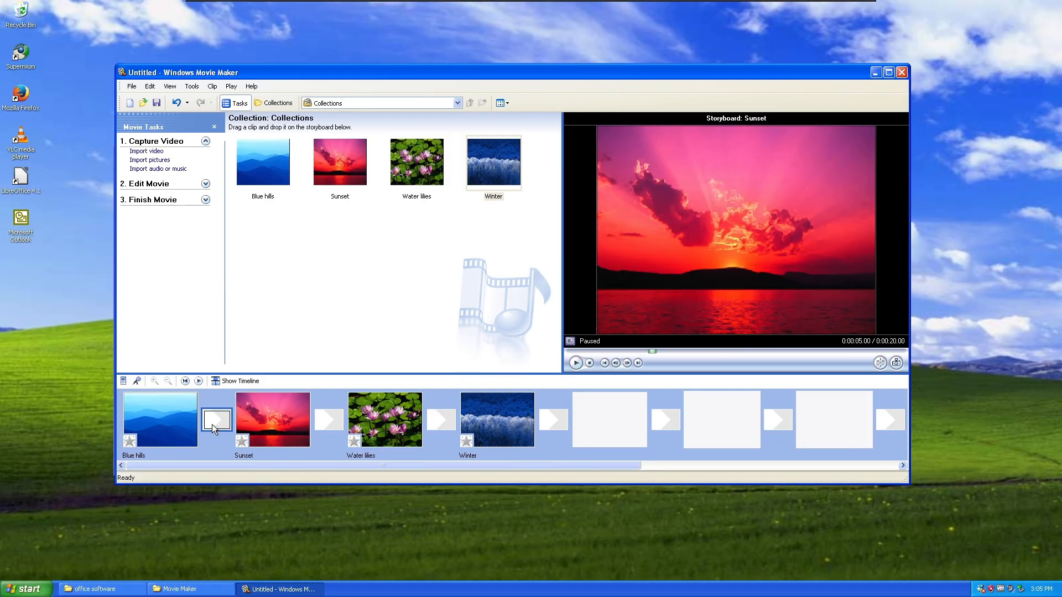
{"action": "right_click", "coordinate": [212, 420]}
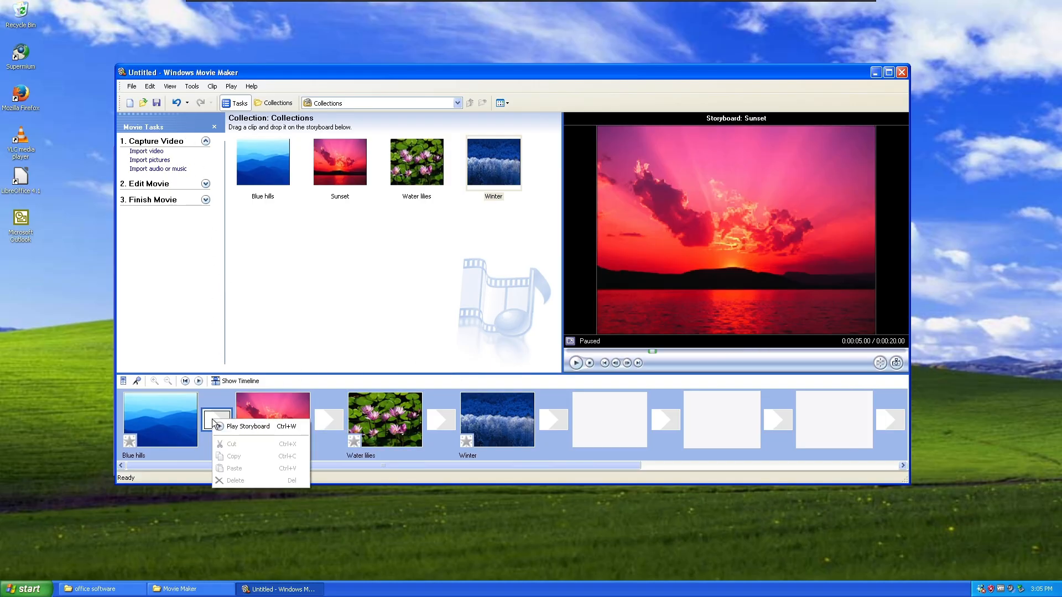
{"action": "left_click", "coordinate": [217, 324]}
{"action": "left_click", "coordinate": [169, 87]}
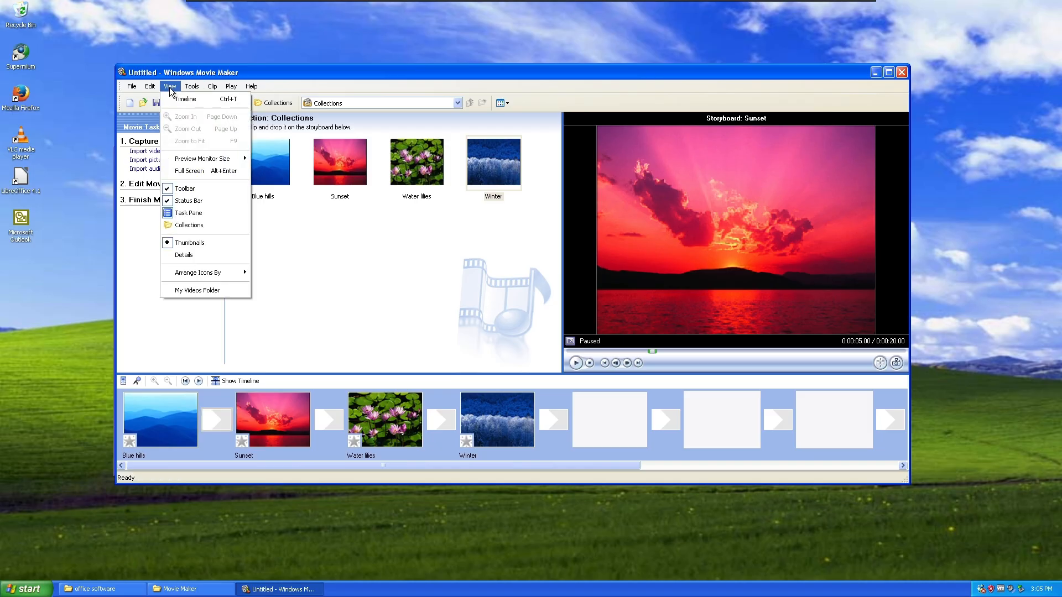
{"action": "left_click", "coordinate": [200, 143]}
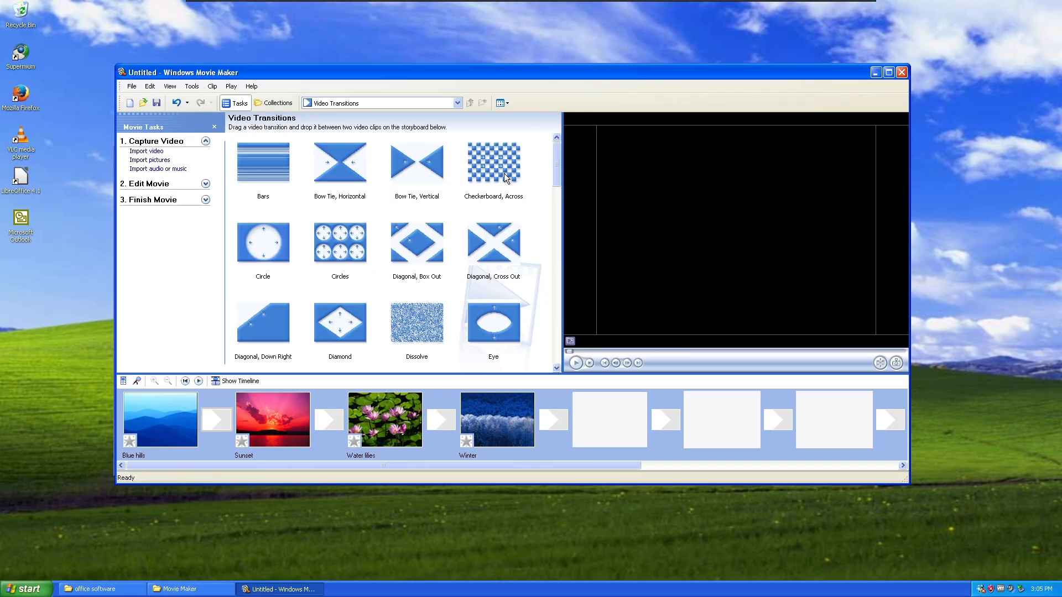
{"action": "left_click_drag", "start_coordinate": [263, 243], "coordinate": [235, 419]}
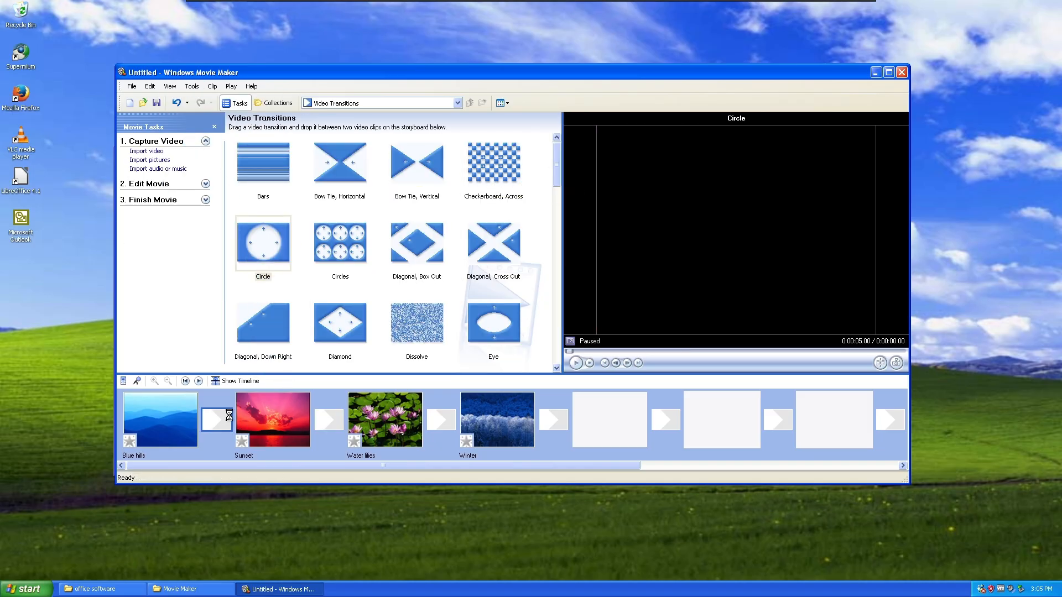
{"action": "left_click_drag", "start_coordinate": [341, 253], "coordinate": [335, 429]}
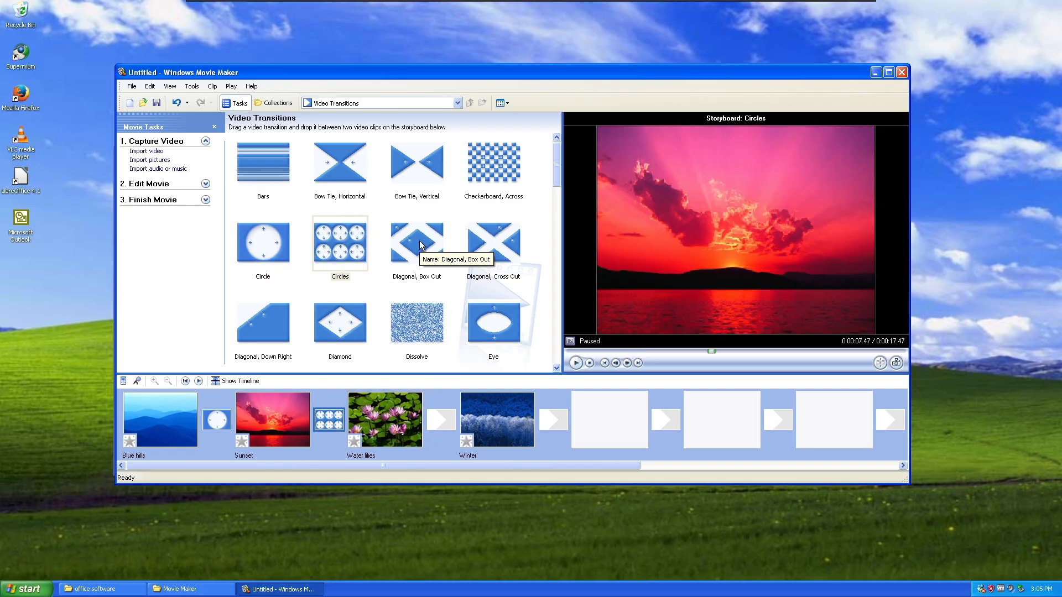
{"action": "left_click_drag", "start_coordinate": [340, 323], "coordinate": [438, 425]}
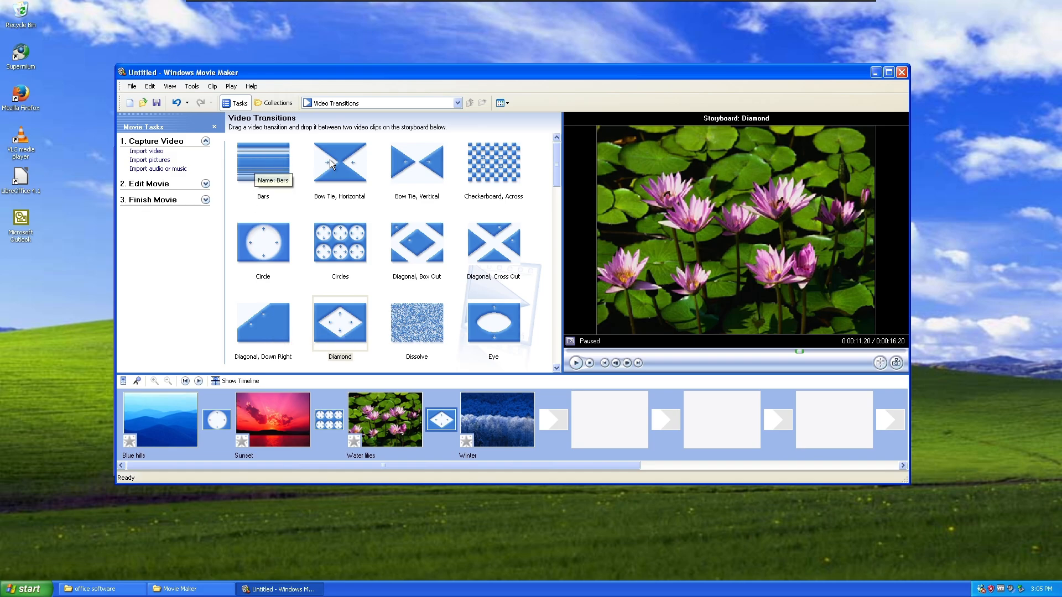
{"action": "left_click_drag", "start_coordinate": [354, 163], "coordinate": [553, 416]}
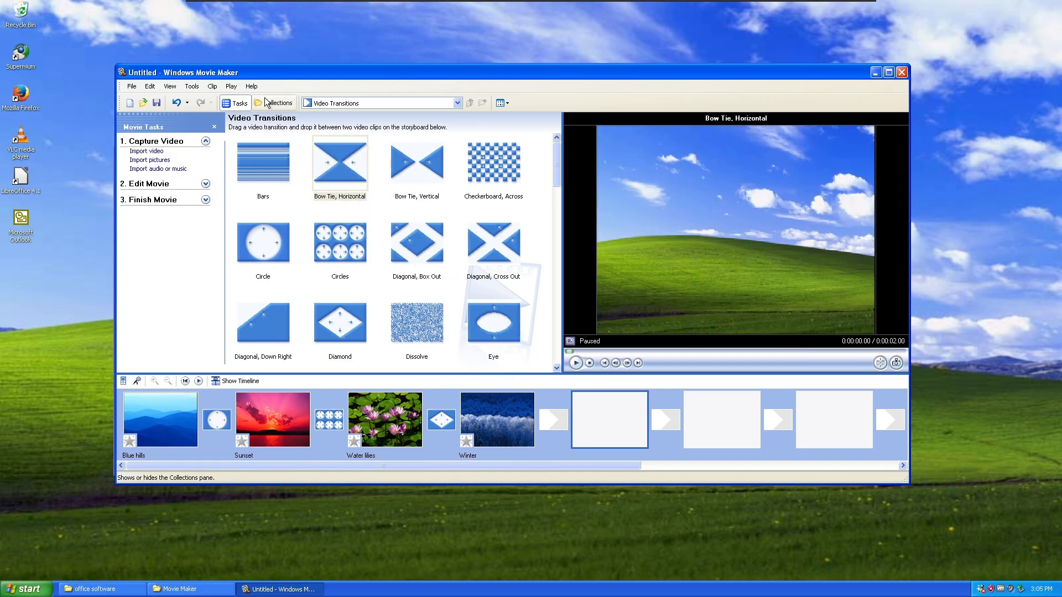
Display the available video effects in Movie Maker
{"action": "left_click", "coordinate": [214, 86]}
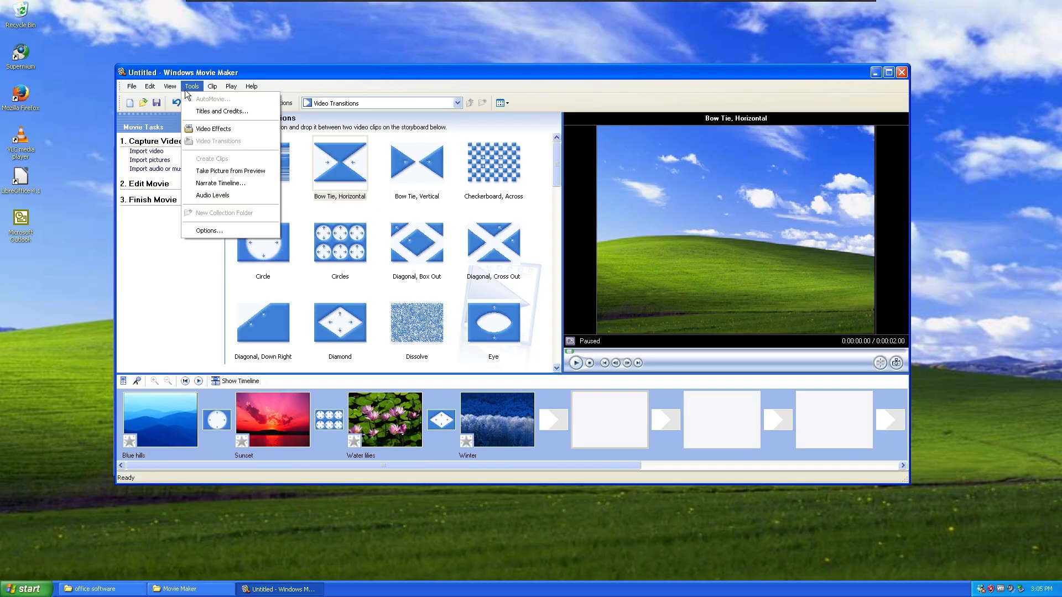
{"action": "mouse_move", "coordinate": [180, 87]}
{"action": "left_click", "coordinate": [198, 124]}
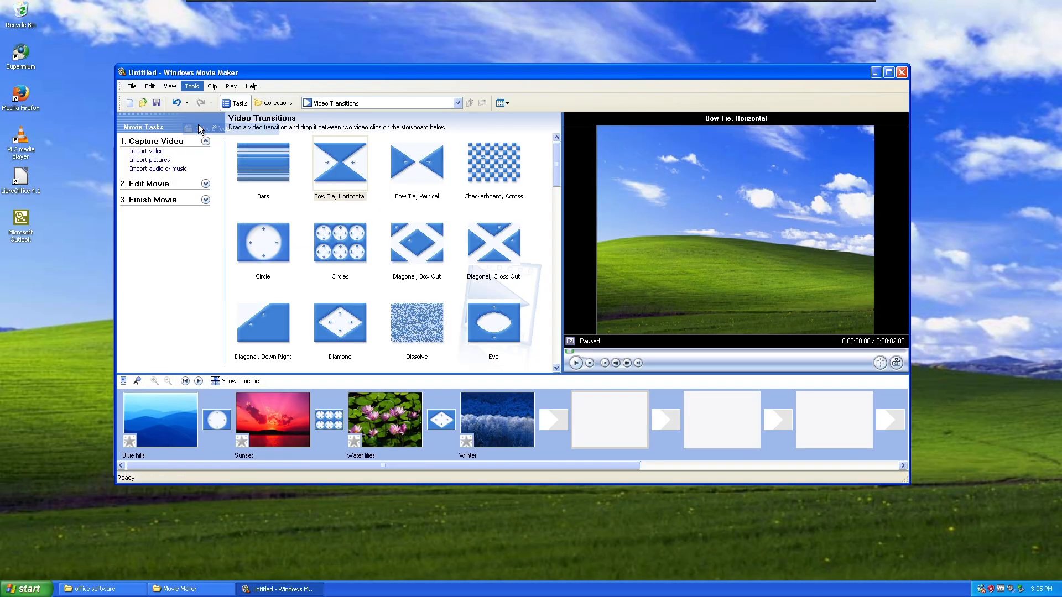
{"action": "left_click", "coordinate": [188, 88]}
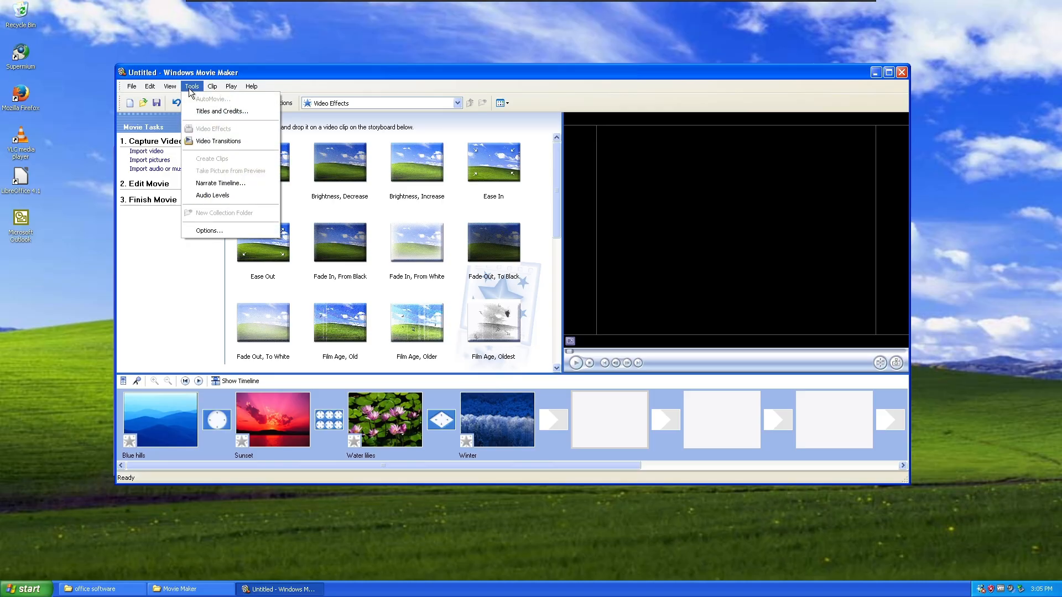
{"action": "left_click", "coordinate": [234, 110]}
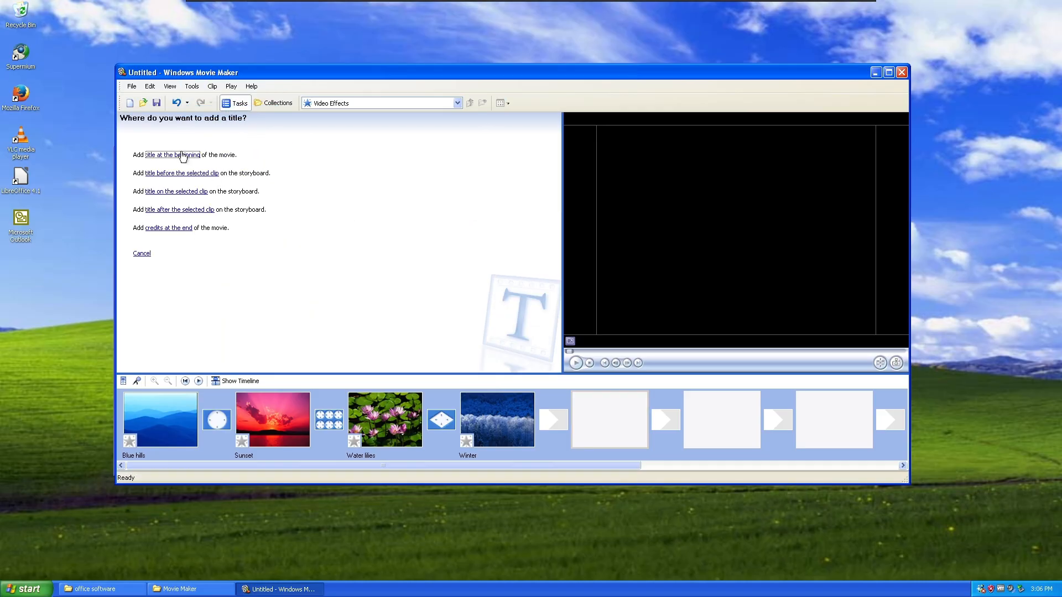
{"action": "left_click", "coordinate": [180, 193]}
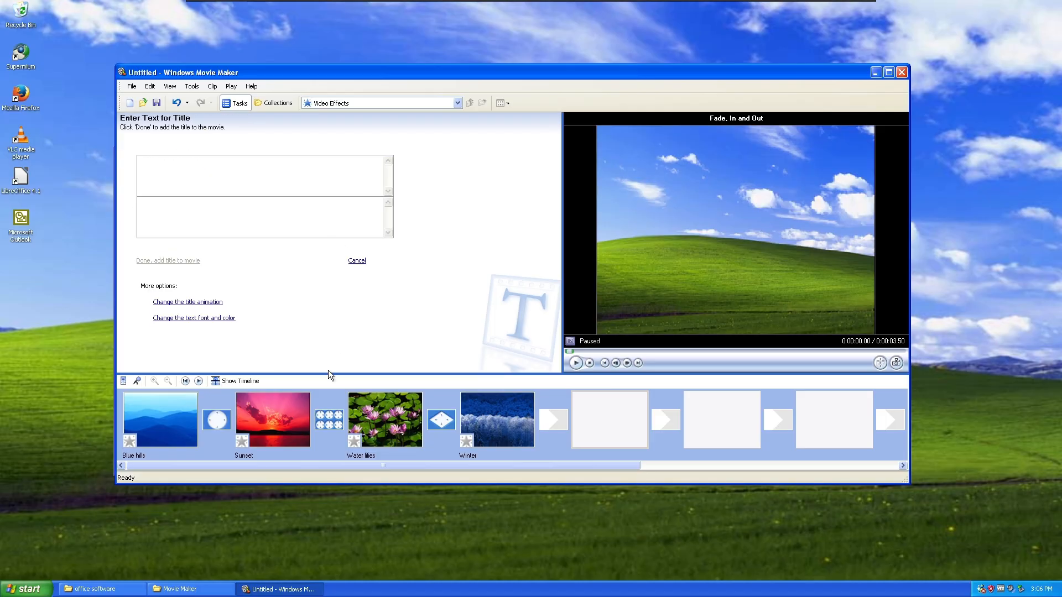
{"action": "left_click", "coordinate": [575, 362]}
{"action": "left_click", "coordinate": [357, 261]}
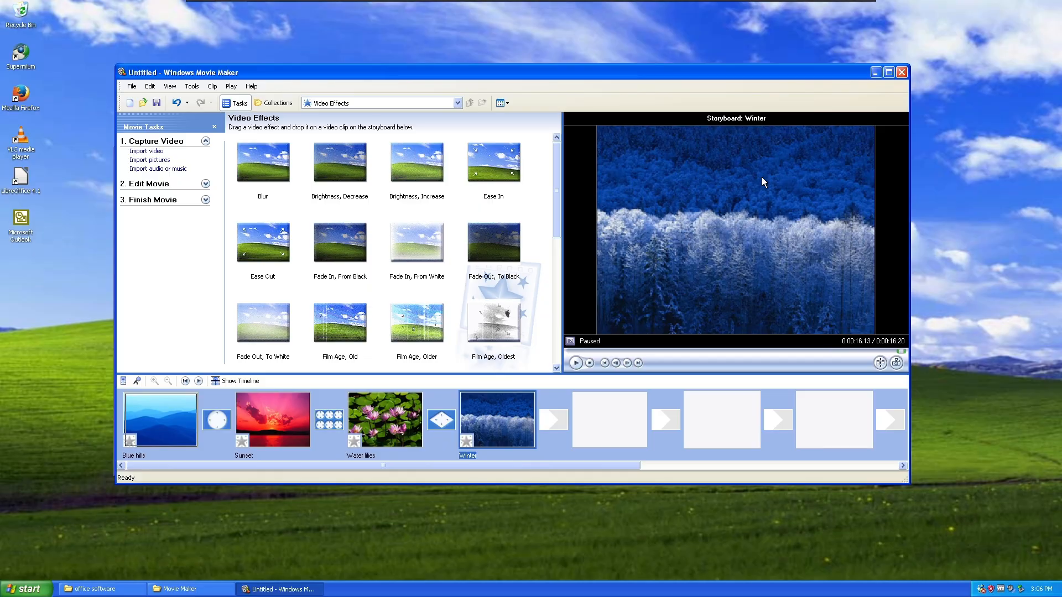
Close Windows Movie Maker without saving the project and return to the Video Editors folder
{"action": "left_click", "coordinate": [901, 72]}
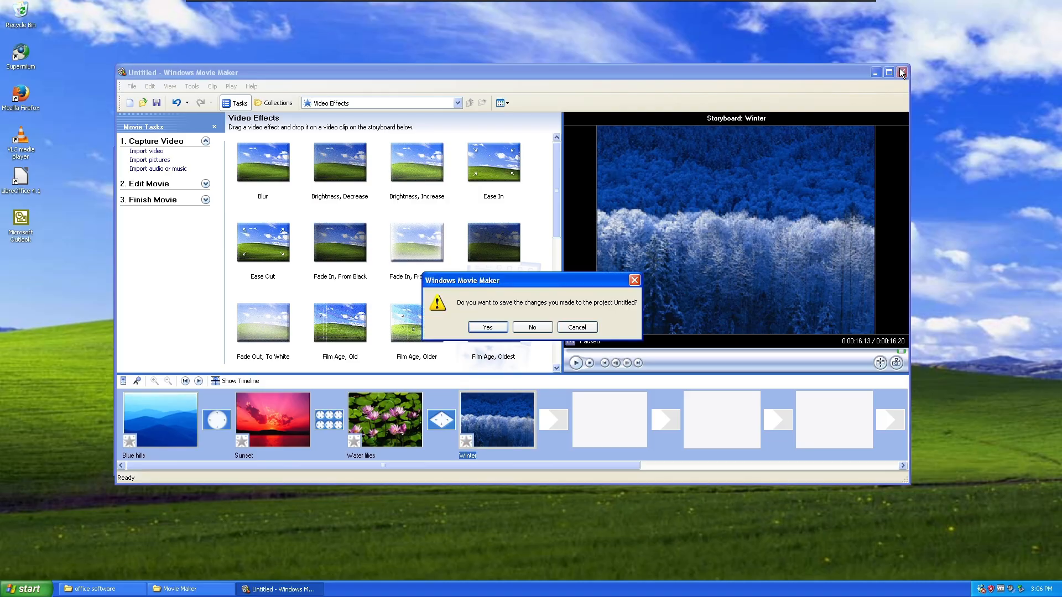
{"action": "left_click", "coordinate": [532, 328]}
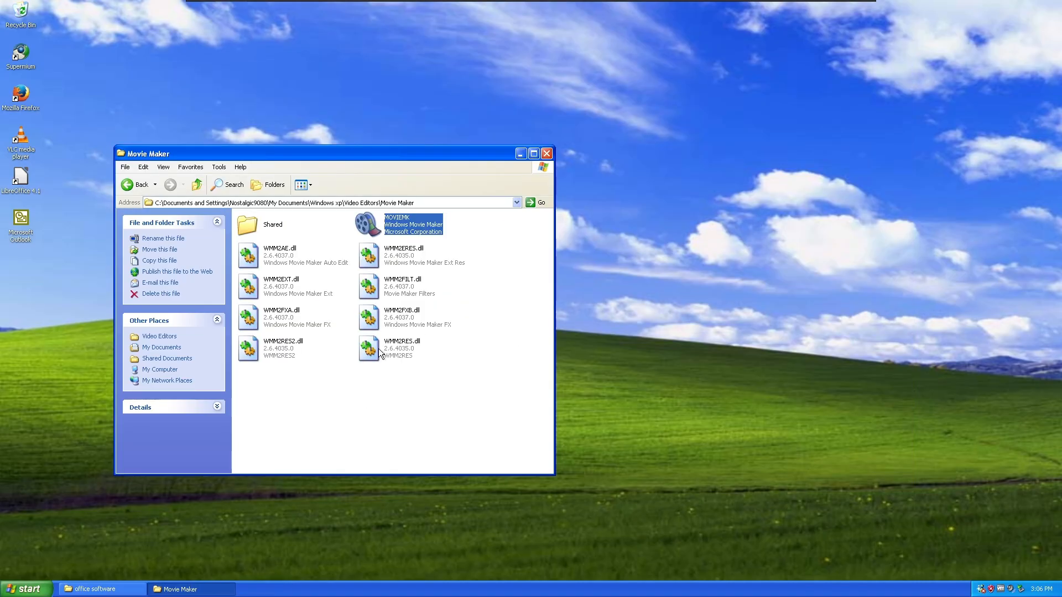
{"action": "left_click", "coordinate": [148, 186]}
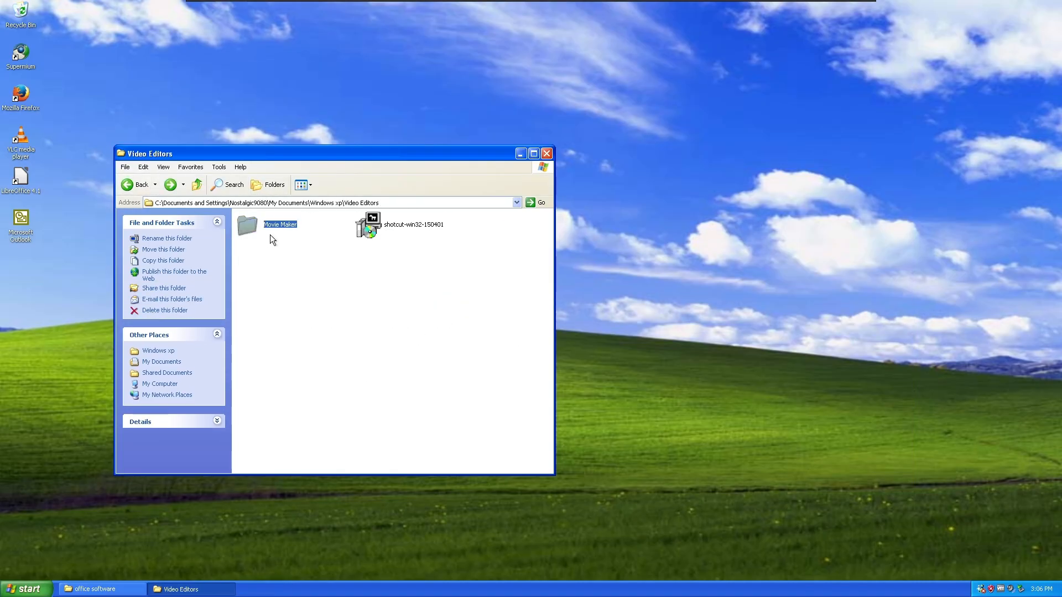
Run the shotcut-win32-150401 installer, accept the license and install Shotcut into C:\Program Files\Shotcut with the default components
{"action": "double_click", "coordinate": [368, 228]}
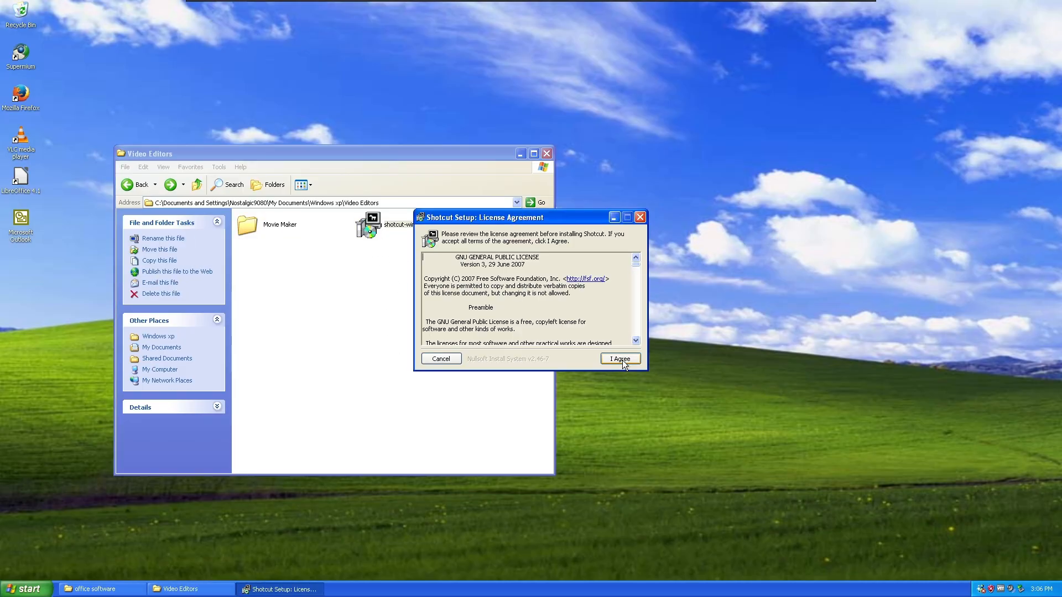
{"action": "left_click", "coordinate": [621, 358]}
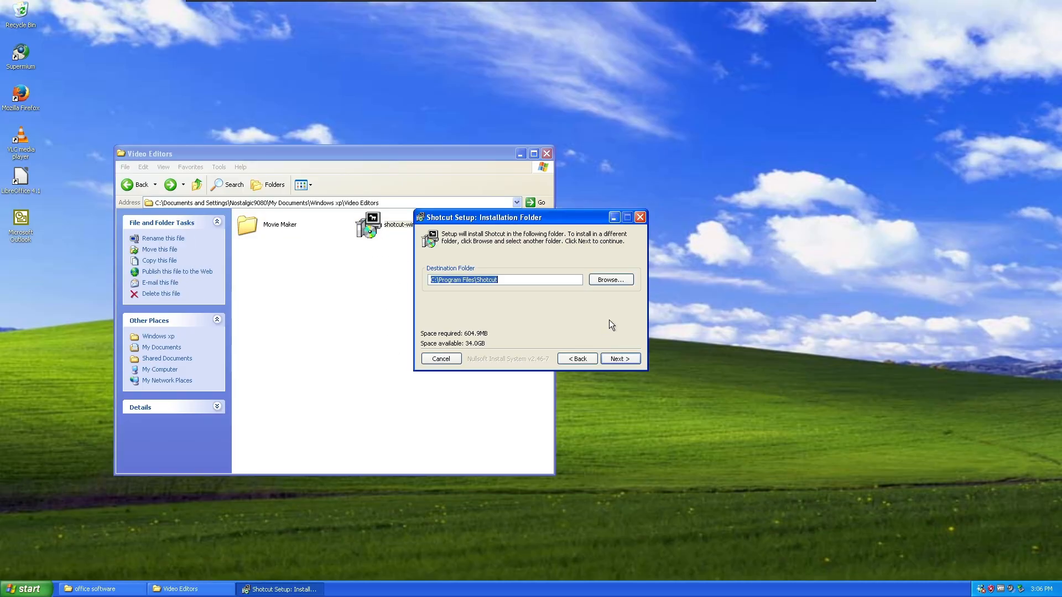
{"action": "left_click", "coordinate": [609, 360]}
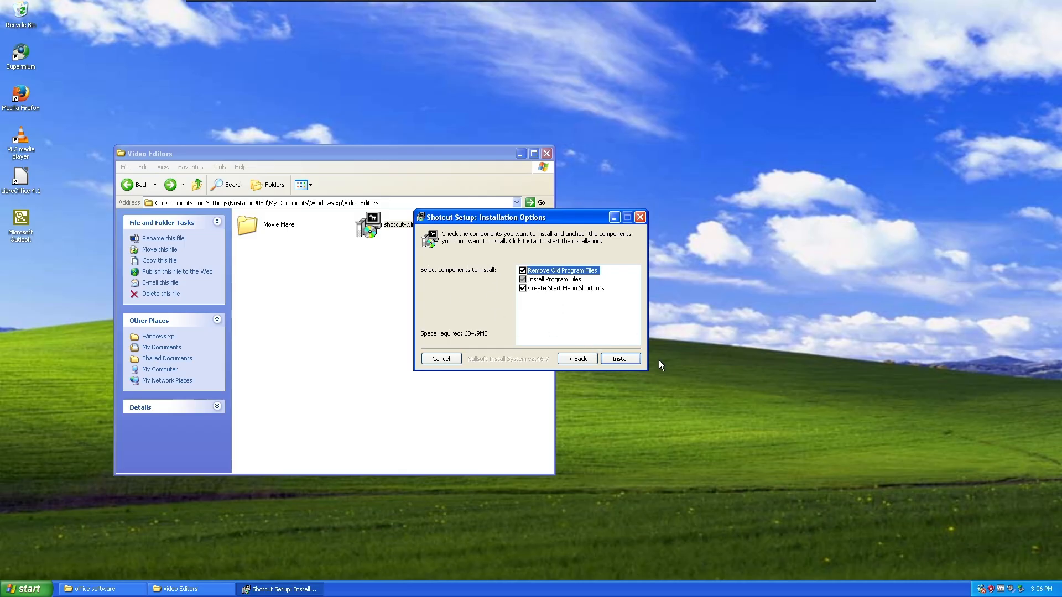
{"action": "left_click", "coordinate": [631, 360]}
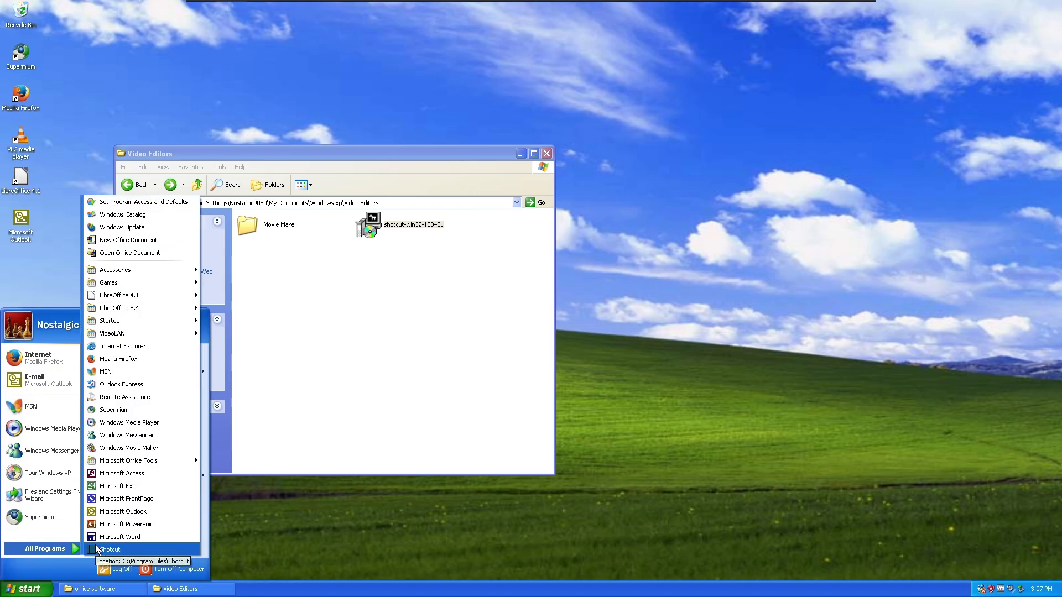
Launch Shotcut, minimize the Video Editors folder window and maximize the Shotcut window
{"action": "left_click", "coordinate": [105, 549]}
{"action": "left_click", "coordinate": [521, 154]}
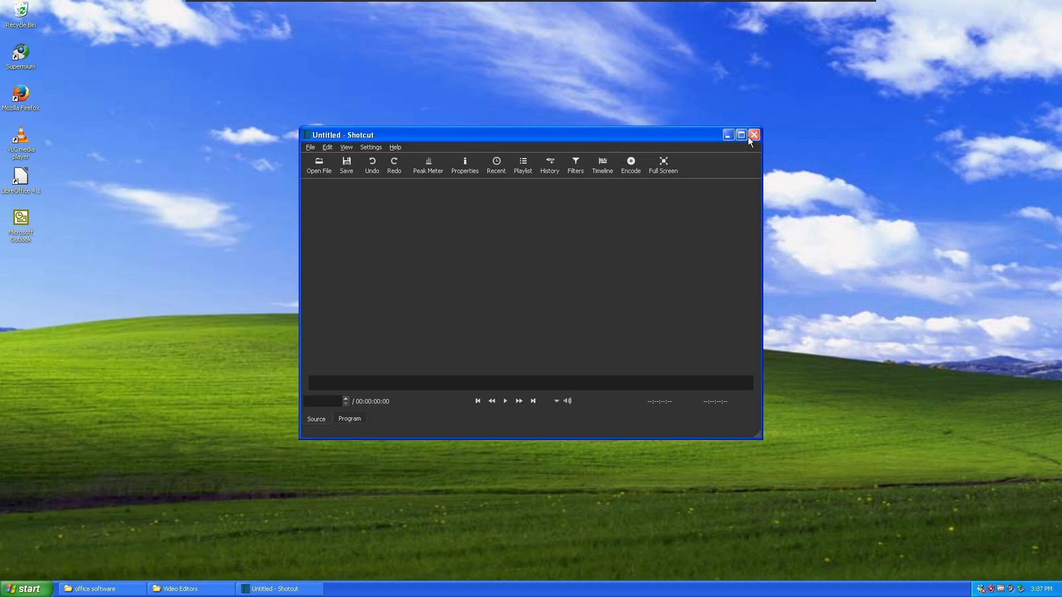
{"action": "left_click", "coordinate": [741, 134]}
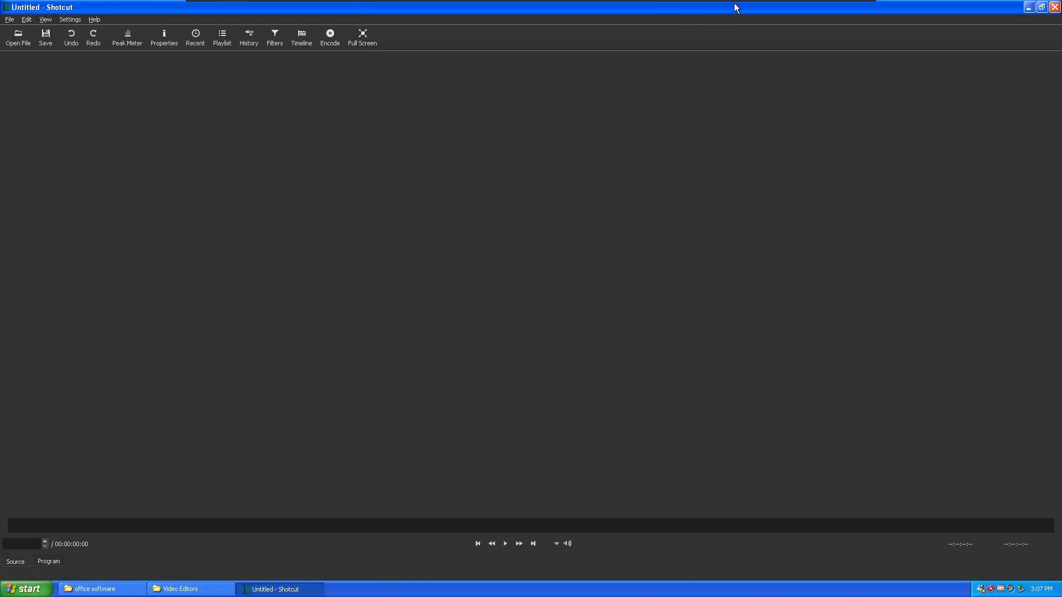
Open all four pictures from the Sample Pictures folder inside My Pictures in Shotcut
{"action": "key", "text": "ctrl+o"}
{"action": "left_click", "coordinate": [73, 85]}
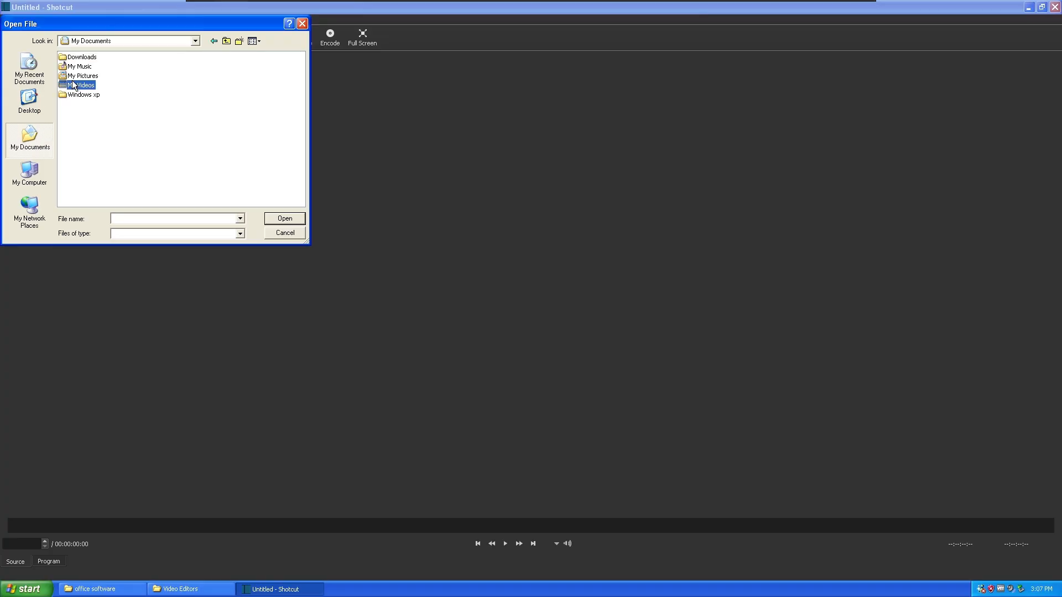
{"action": "double_click", "coordinate": [78, 75]}
{"action": "double_click", "coordinate": [152, 100]}
{"action": "left_click_drag", "start_coordinate": [159, 141], "coordinate": [89, 58]}
{"action": "left_click", "coordinate": [280, 218]}
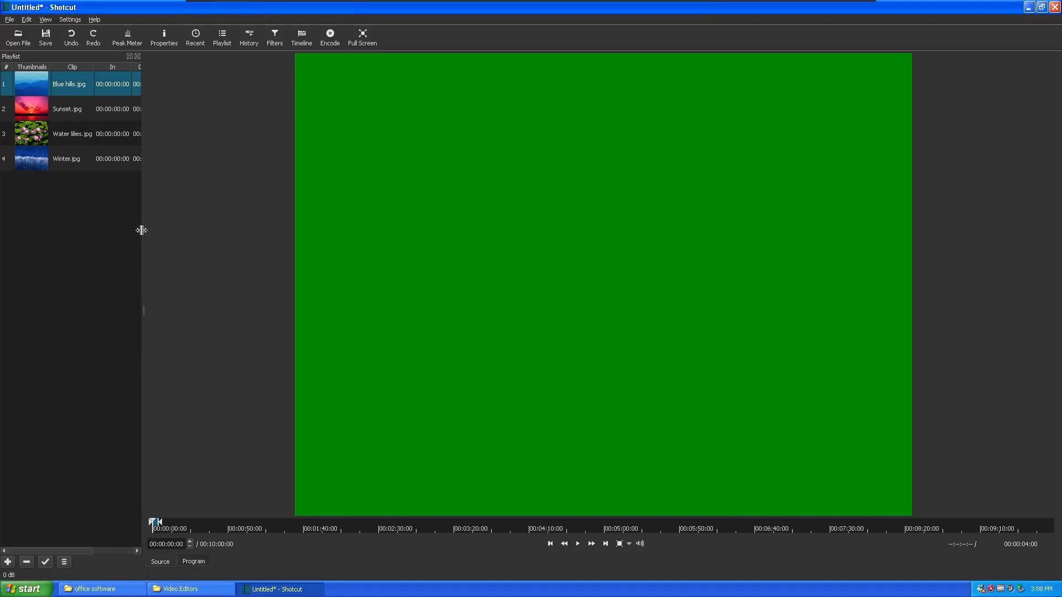
Show the timeline, append the Blue hills picture to a video track and play it
{"action": "left_click", "coordinate": [309, 39]}
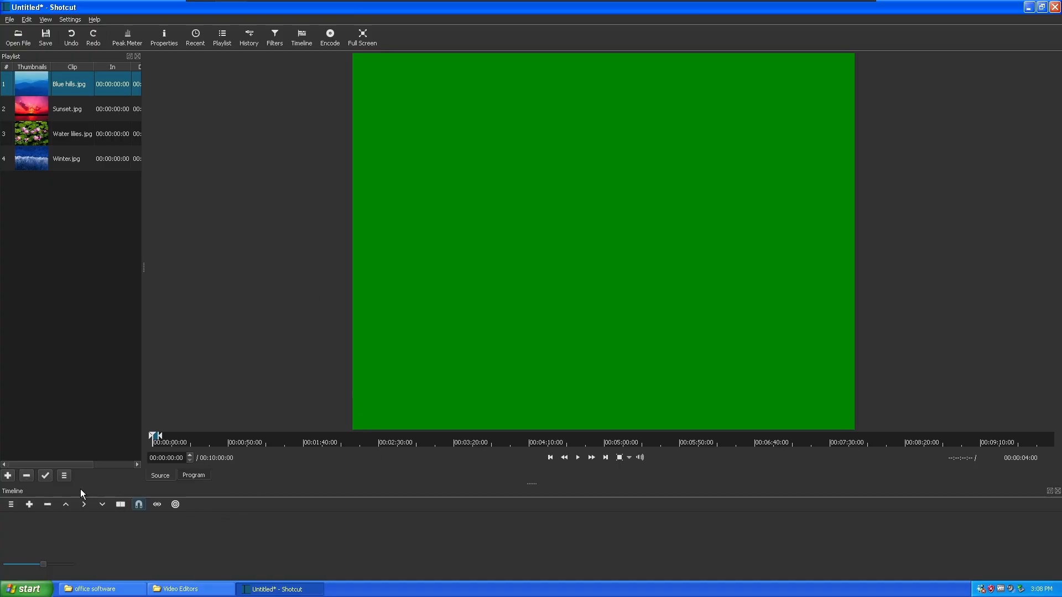
{"action": "left_click", "coordinate": [30, 505]}
{"action": "left_click", "coordinate": [582, 463]}
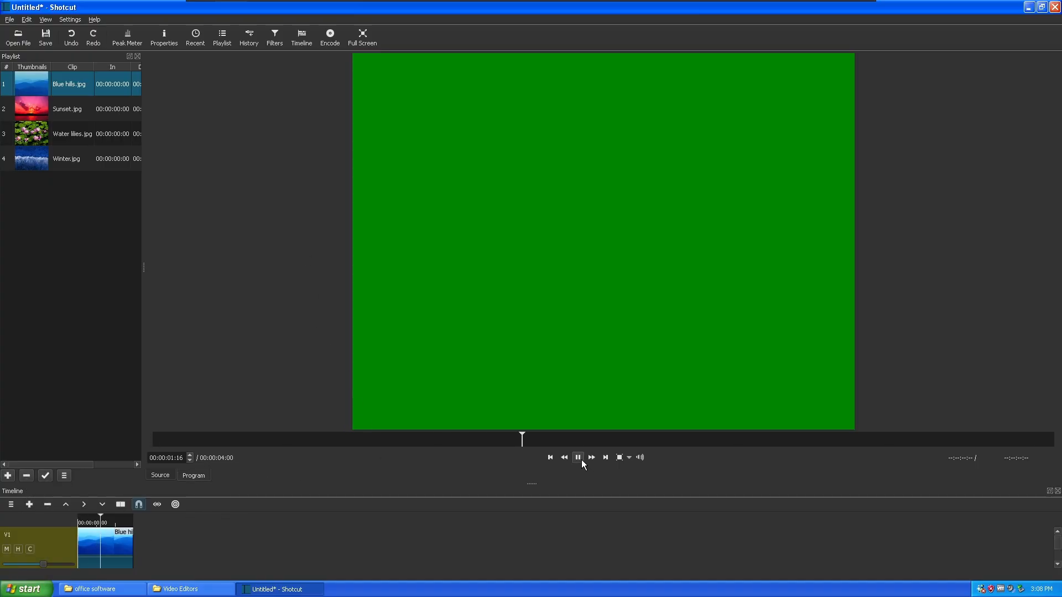
Add the Sunset, Water lilies and Winter pictures from the playlist to track V1, in order after Blue hills
{"action": "left_click_drag", "start_coordinate": [25, 110], "coordinate": [160, 561]}
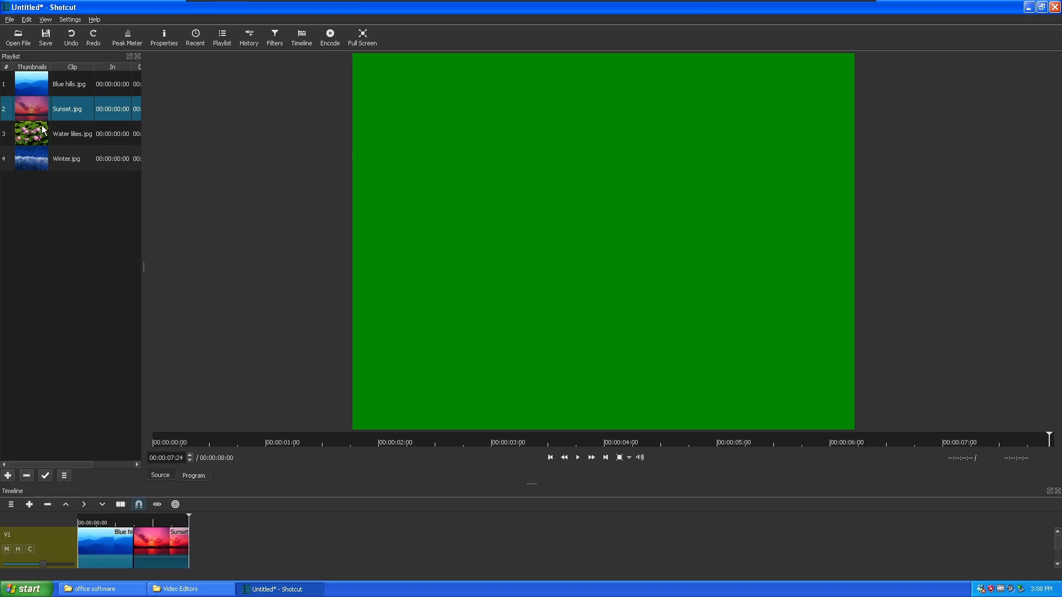
{"action": "left_click_drag", "start_coordinate": [44, 130], "coordinate": [210, 554]}
{"action": "left_click_drag", "start_coordinate": [37, 153], "coordinate": [280, 542]}
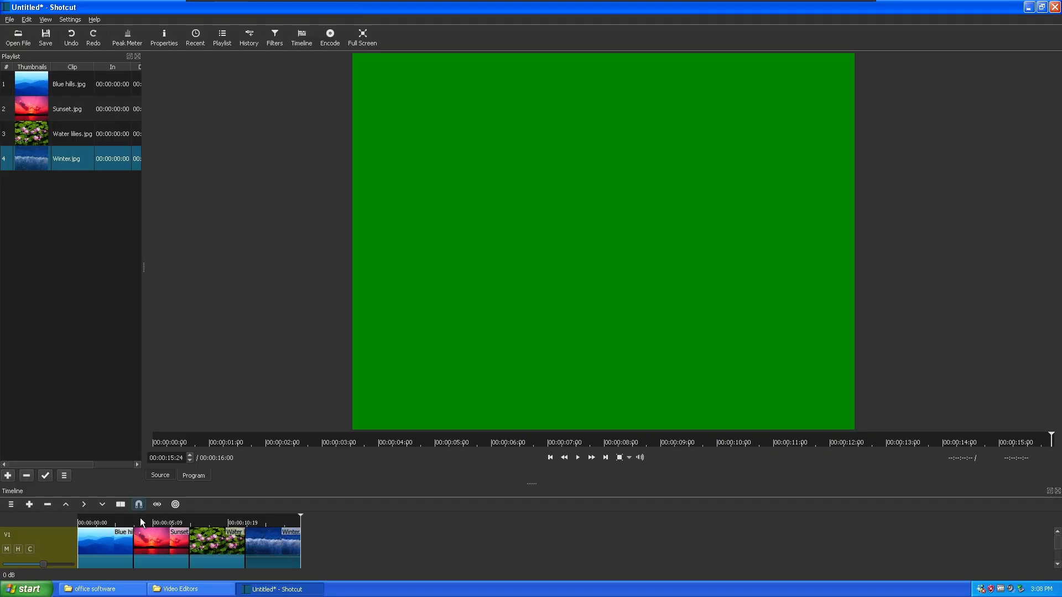
Scrub through the start of the timeline and close Shotcut
{"action": "left_click_drag", "start_coordinate": [142, 522], "coordinate": [166, 520]}
{"action": "left_click", "coordinate": [1055, 7]}
{"action": "left_click", "coordinate": [545, 308]}
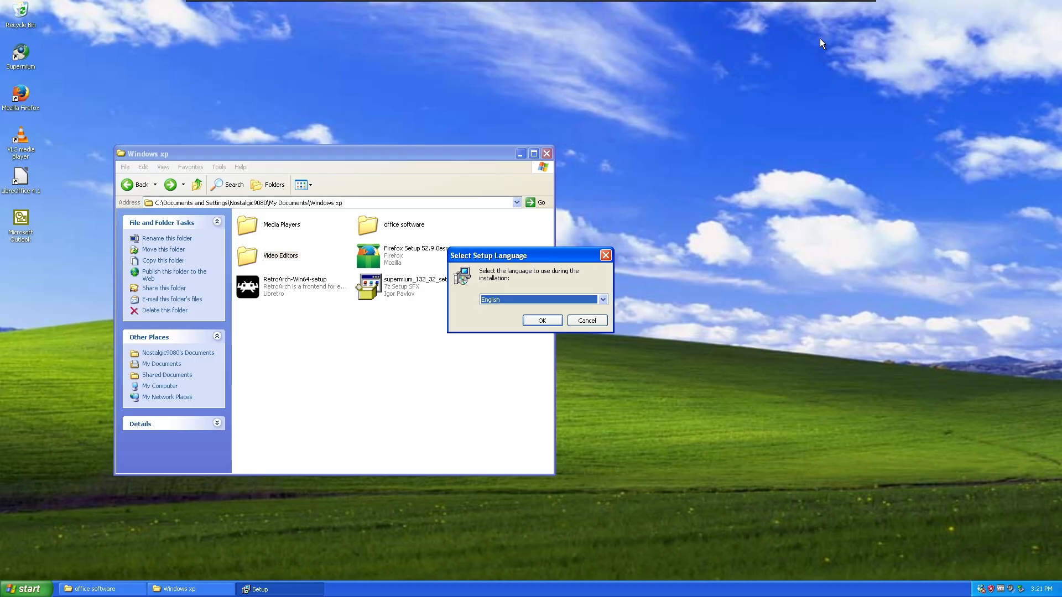
Install GIMP 2.8 with English as the setup language and finish the setup wizard
{"action": "left_click", "coordinate": [542, 321]}
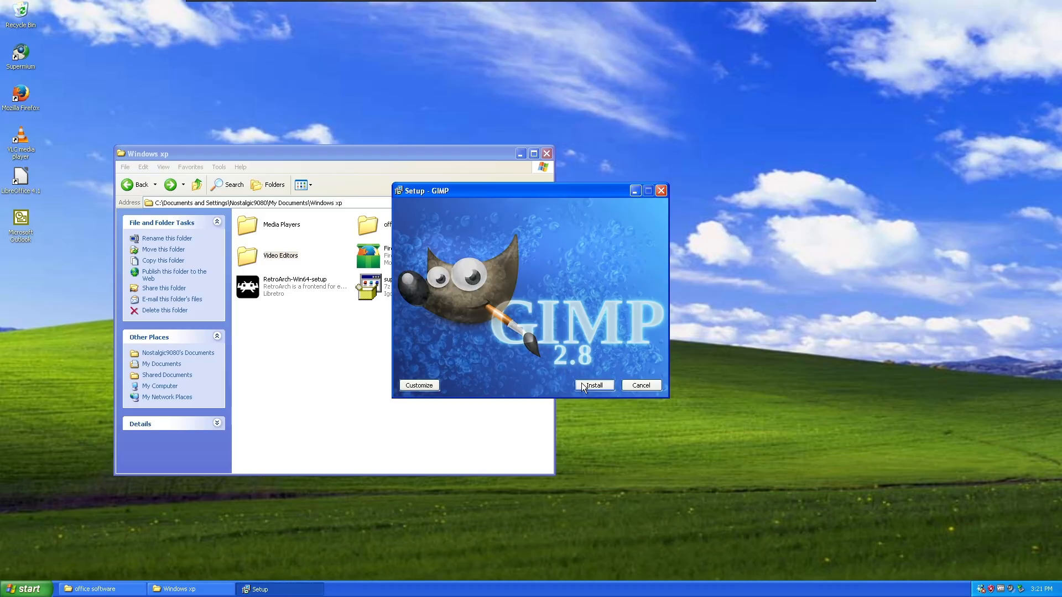
{"action": "left_click", "coordinate": [590, 386]}
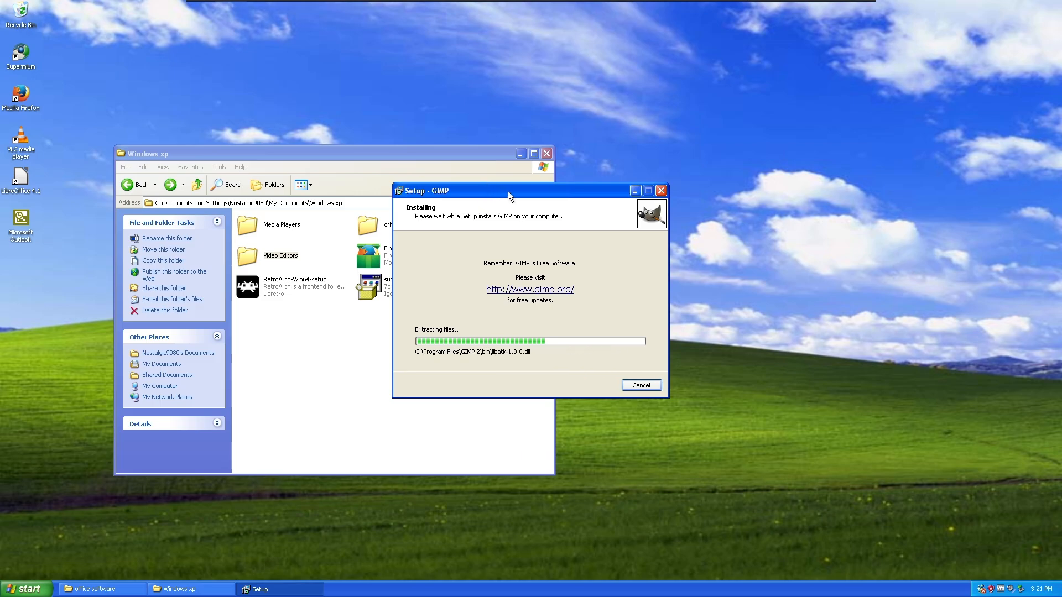
{"action": "left_click_drag", "start_coordinate": [510, 197], "coordinate": [551, 240]}
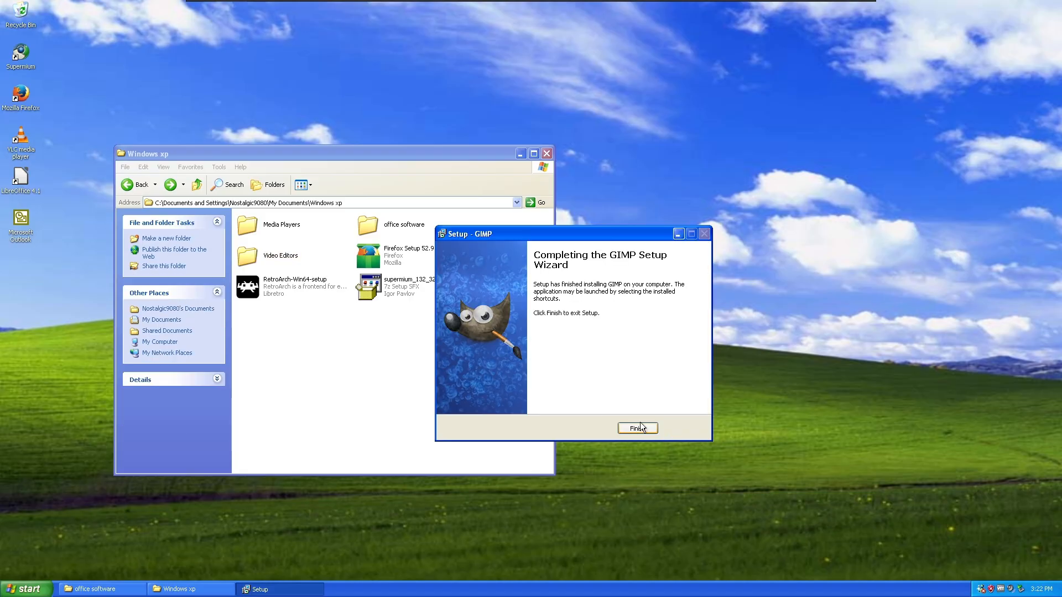
{"action": "left_click", "coordinate": [637, 428]}
Launch GIMP, minimize the Windows xp folder window and maximize the GIMP image window
{"action": "left_click", "coordinate": [27, 588]}
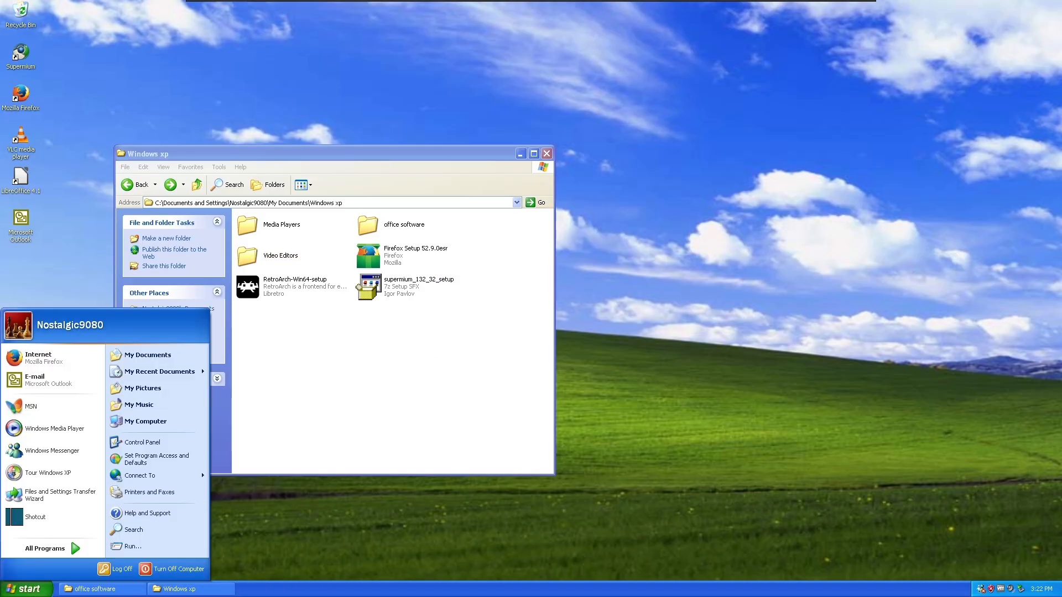
{"action": "mouse_move", "coordinate": [58, 548]}
{"action": "left_click", "coordinate": [109, 549]}
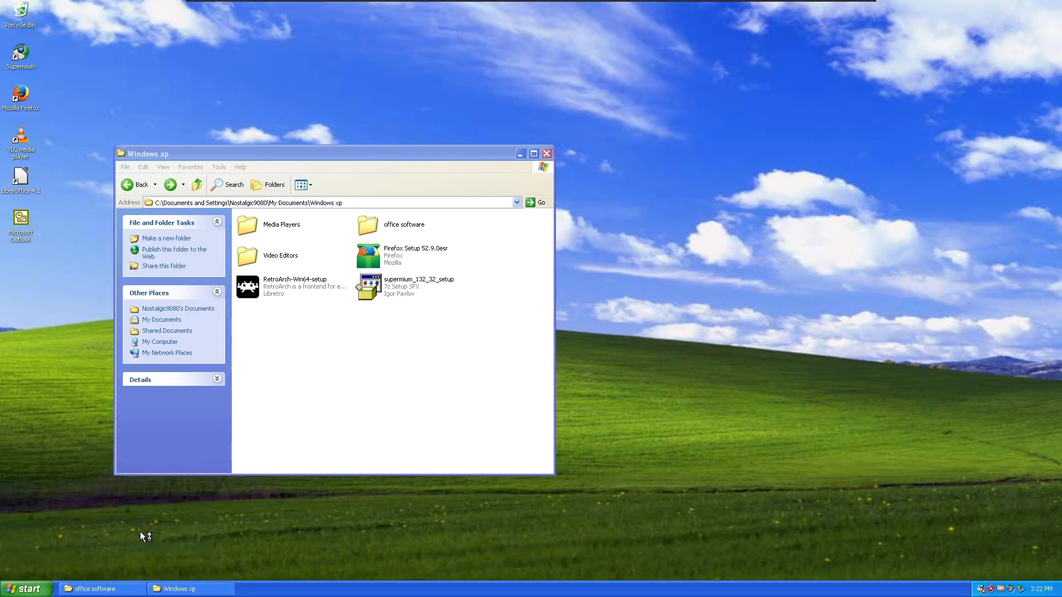
{"action": "left_click", "coordinate": [518, 153]}
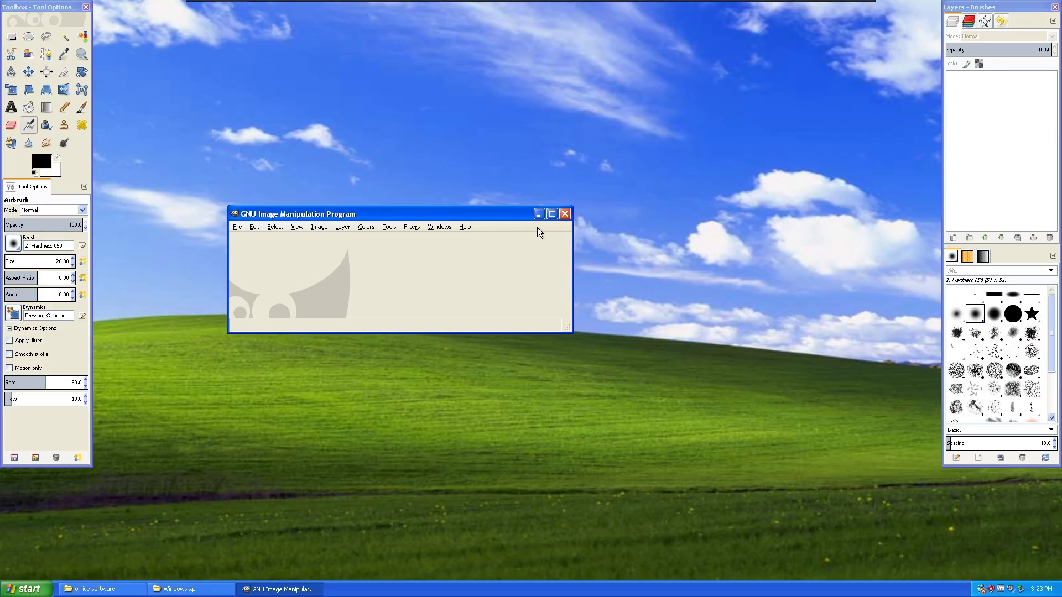
{"action": "left_click", "coordinate": [551, 219]}
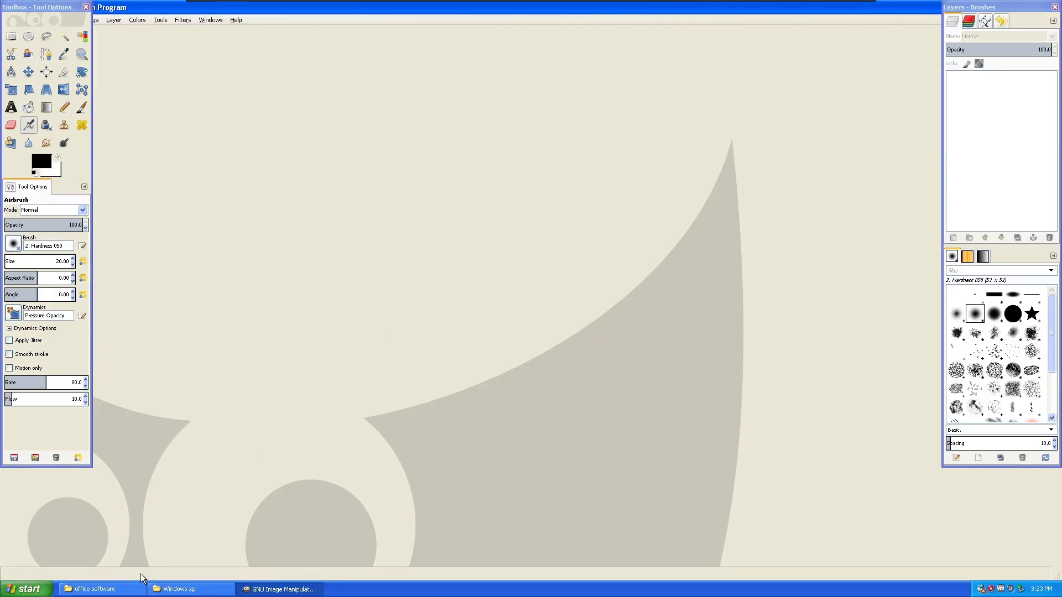
Open the Sunset picture from the Sample Pictures folder inside My Pictures in GIMP
{"action": "left_click", "coordinate": [154, 594]}
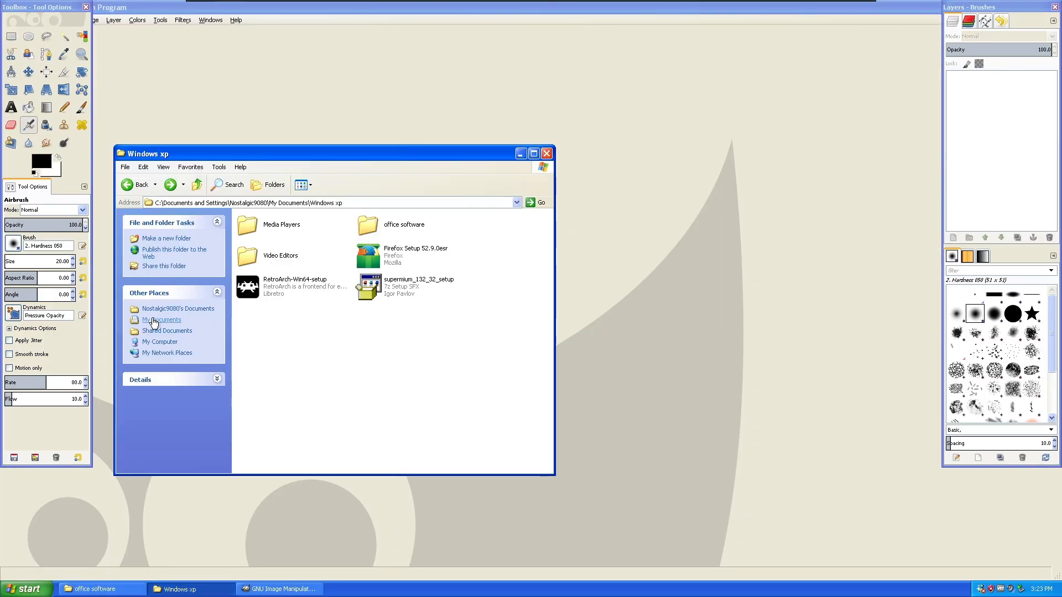
{"action": "left_click", "coordinate": [162, 321]}
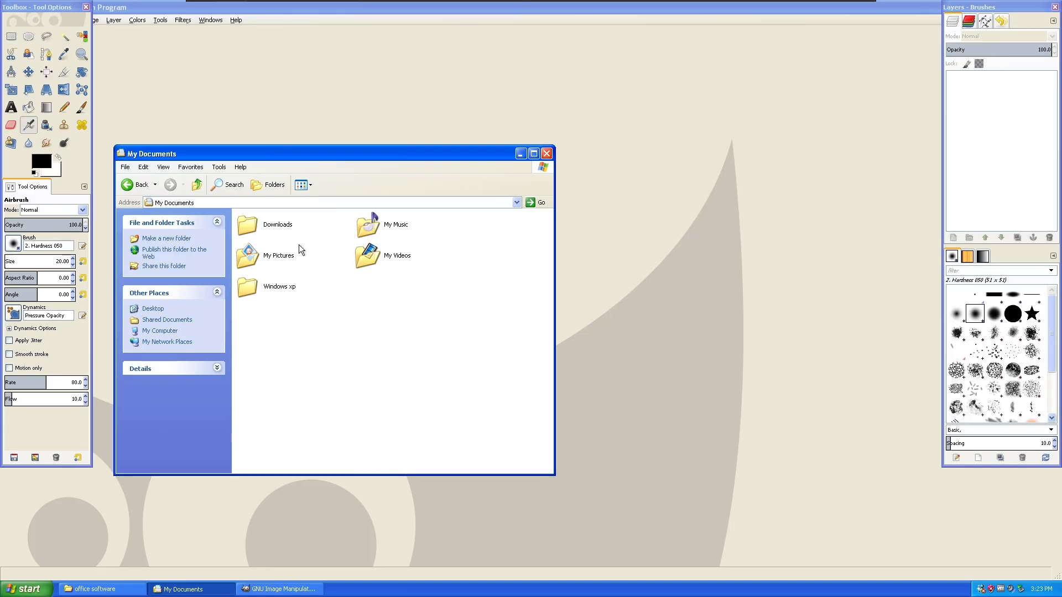
{"action": "left_click", "coordinate": [280, 267]}
{"action": "double_click", "coordinate": [281, 267]}
{"action": "double_click", "coordinate": [340, 249]}
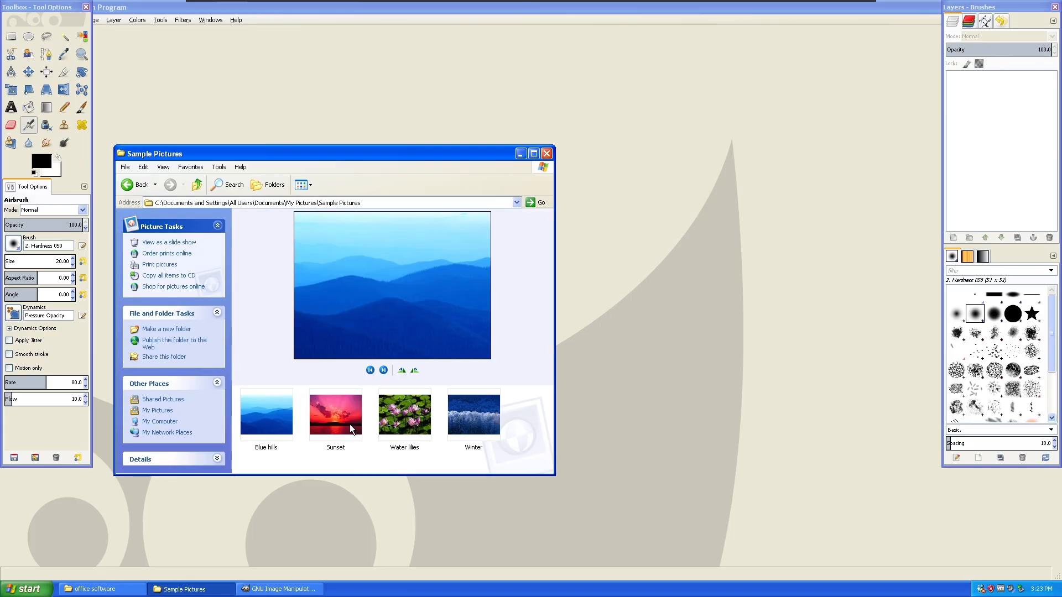
{"action": "left_click_drag", "start_coordinate": [335, 415], "coordinate": [659, 308]}
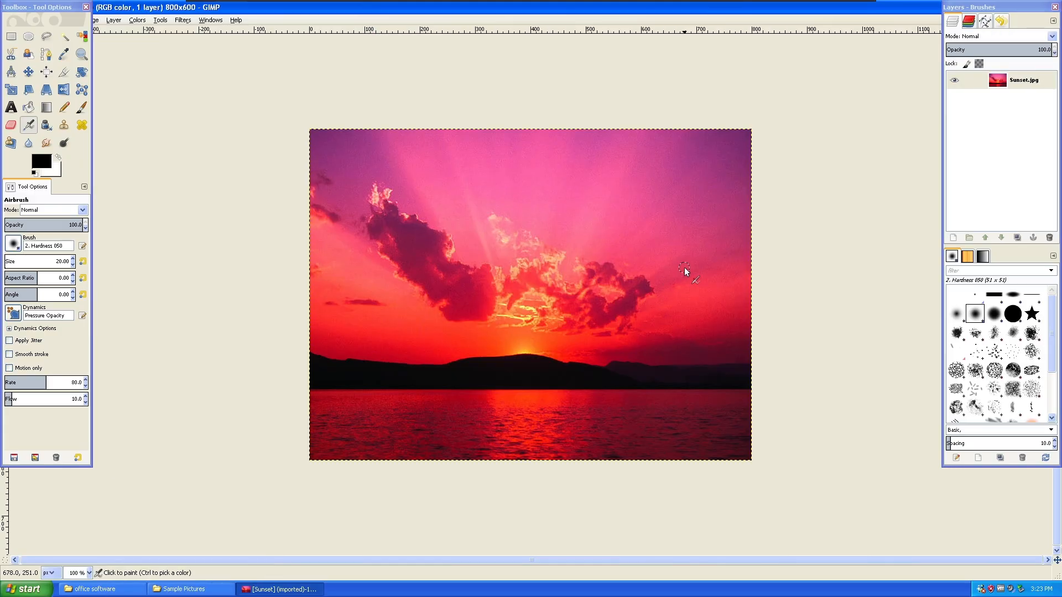
Try colorizing the Sunset image with a hue of 218, and cancel the adjustment
{"action": "left_click", "coordinate": [137, 20]}
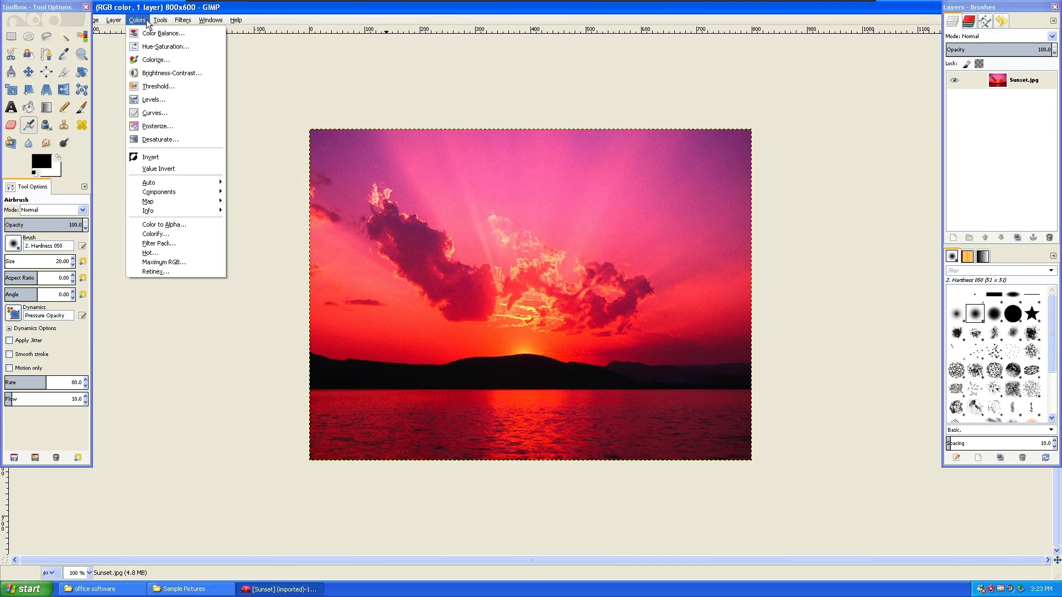
{"action": "left_click", "coordinate": [159, 60]}
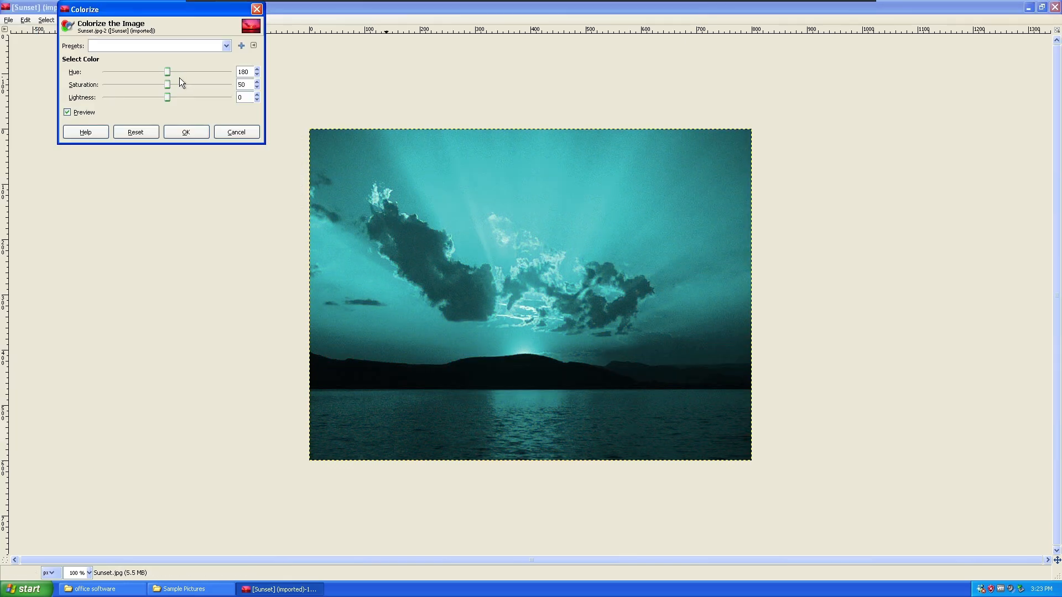
{"action": "mouse_move", "coordinate": [171, 73]}
{"action": "left_mouse_down"}
{"action": "mouse_move", "coordinate": [91, 75]}
{"action": "mouse_move", "coordinate": [179, 66]}
{"action": "left_mouse_up"}
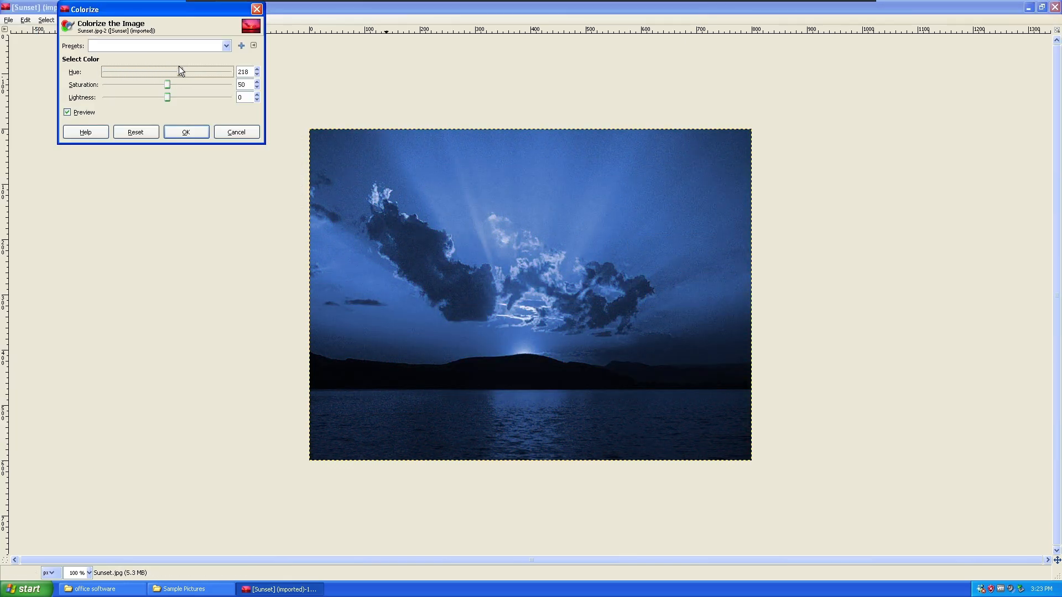
{"action": "left_click", "coordinate": [231, 133]}
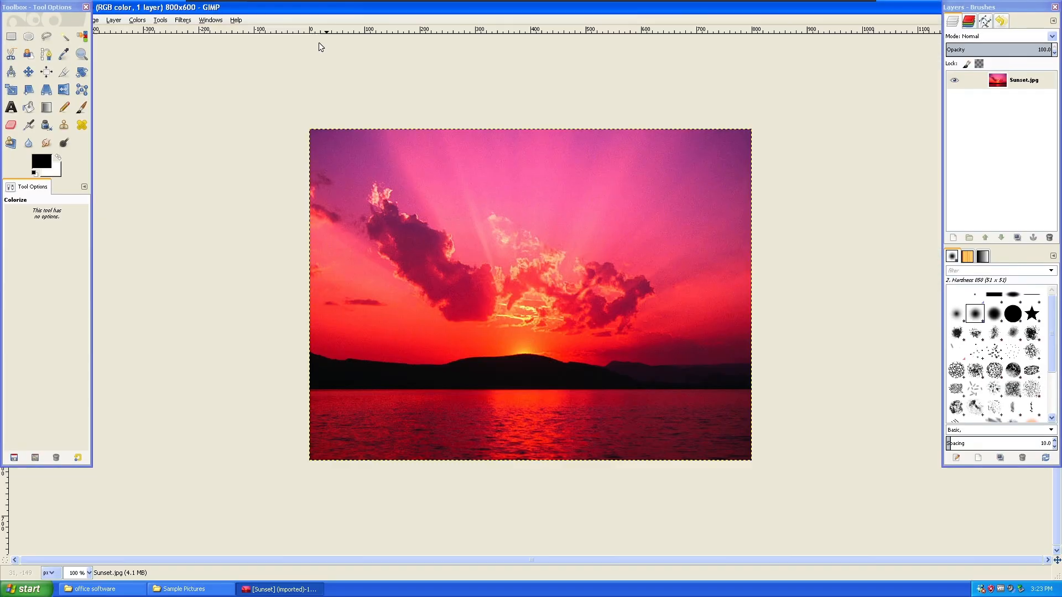
Apply Hue-Saturation to the Sunset image with hue -1, lightness -26 and saturation 57, and close the Layers - Brushes window
{"action": "left_click", "coordinate": [161, 20]}
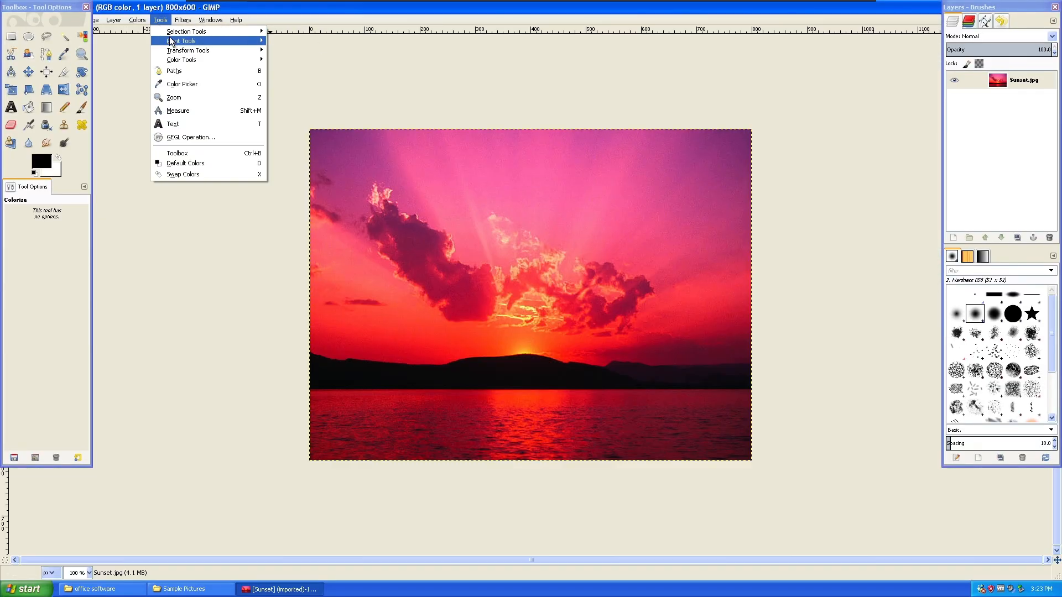
{"action": "mouse_move", "coordinate": [177, 22]}
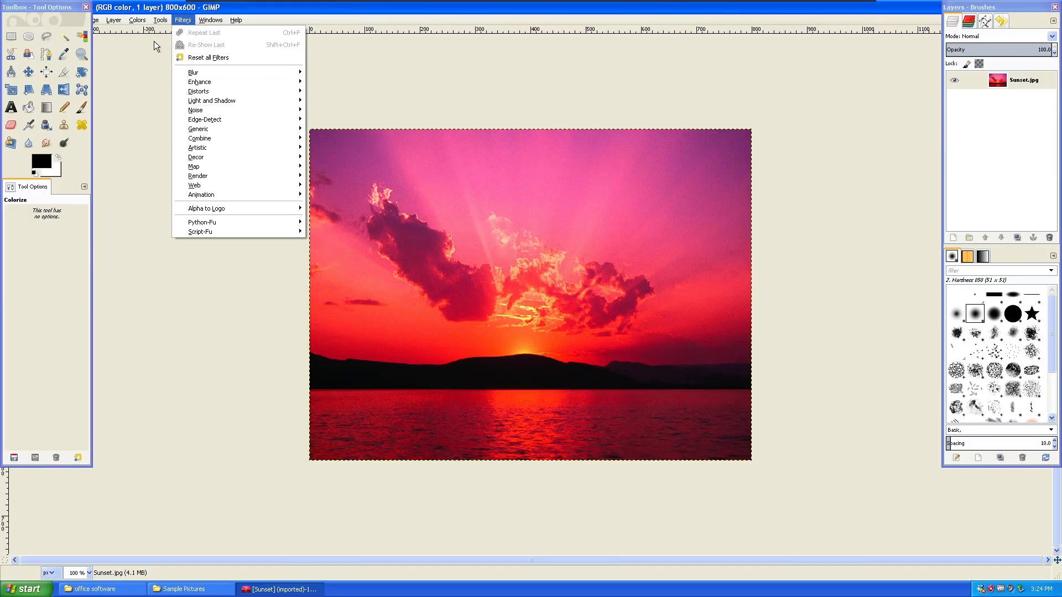
{"action": "mouse_move", "coordinate": [139, 25]}
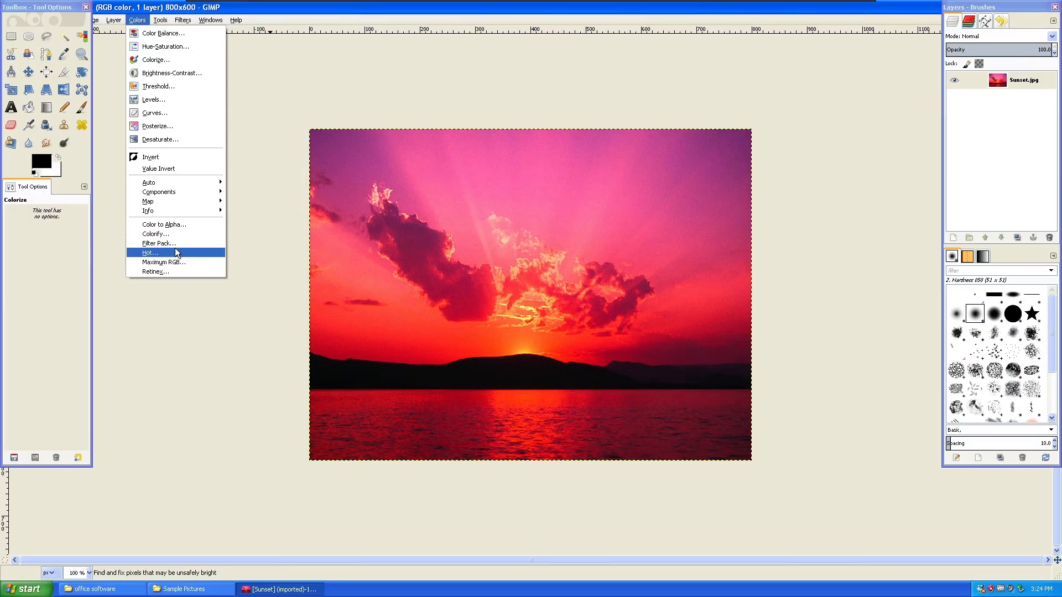
{"action": "left_click", "coordinate": [179, 48]}
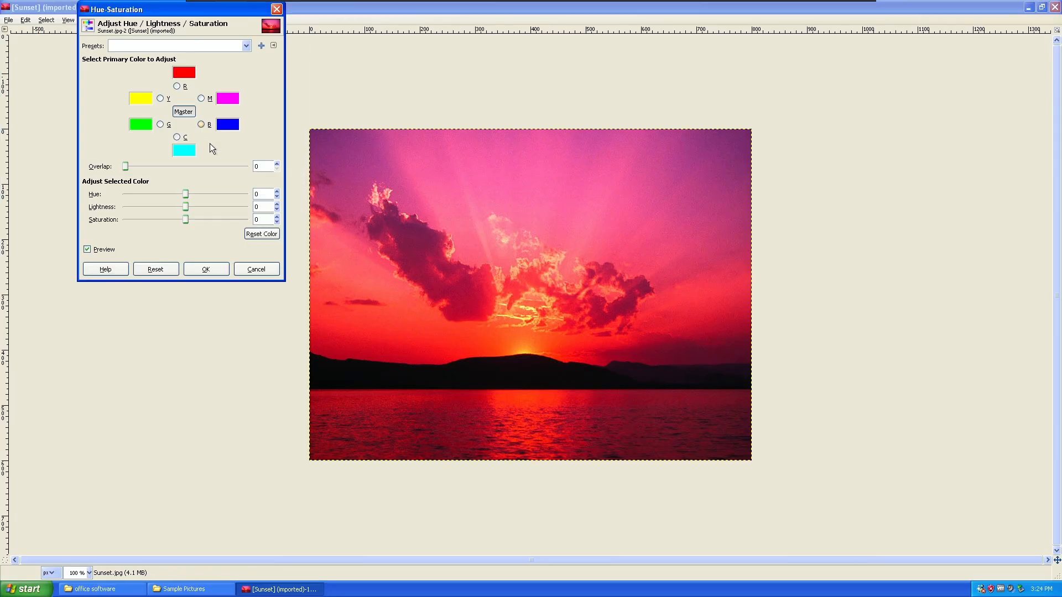
{"action": "mouse_move", "coordinate": [185, 219]}
{"action": "left_mouse_down"}
{"action": "mouse_move", "coordinate": [235, 218]}
{"action": "mouse_move", "coordinate": [190, 200]}
{"action": "mouse_move", "coordinate": [221, 200]}
{"action": "mouse_move", "coordinate": [171, 214]}
{"action": "mouse_move", "coordinate": [192, 194]}
{"action": "mouse_move", "coordinate": [184, 199]}
{"action": "left_mouse_up"}
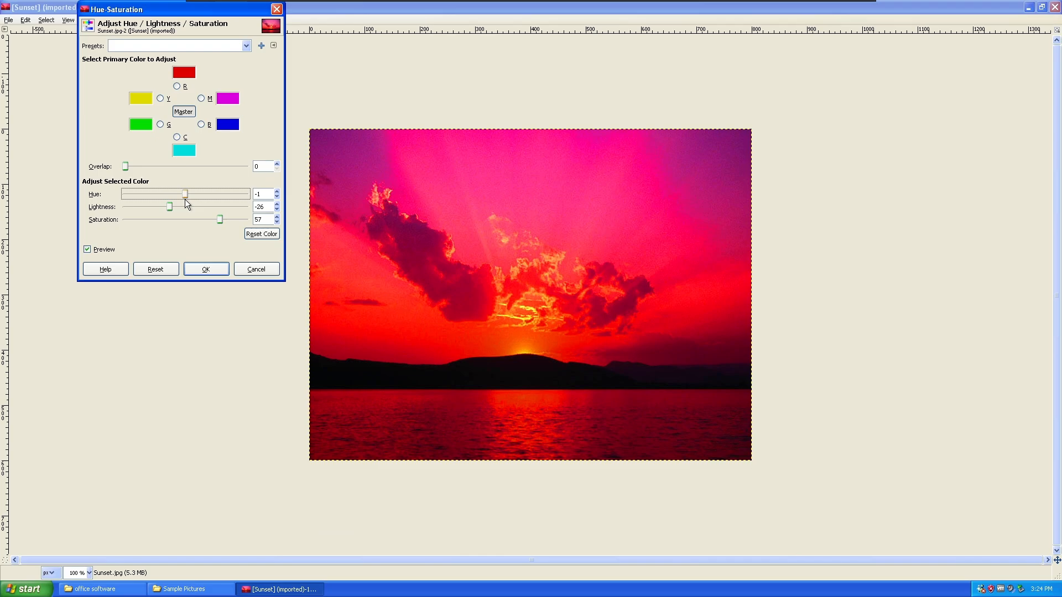
{"action": "left_click", "coordinate": [208, 269]}
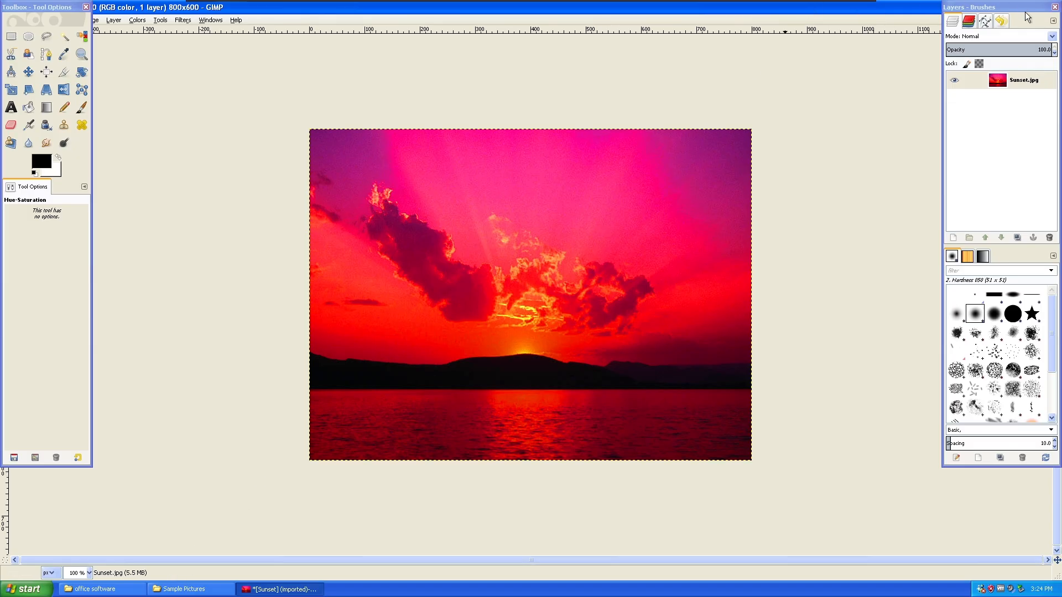
{"action": "left_click", "coordinate": [1054, 8]}
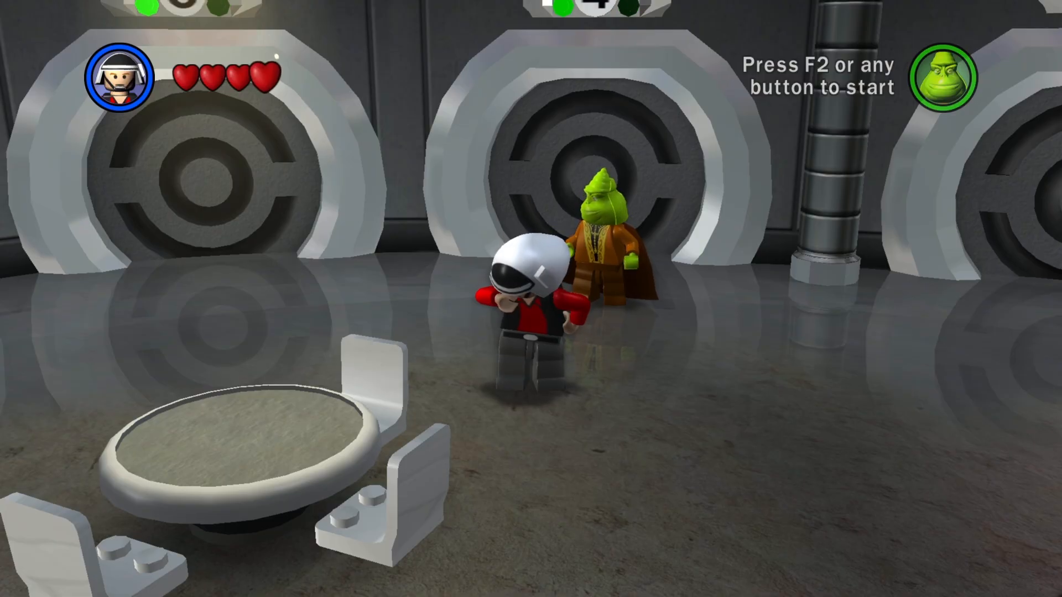
{"action": "key", "text": "a"}
{"action": "key", "text": "k"}
{"action": "key", "text": "a"}
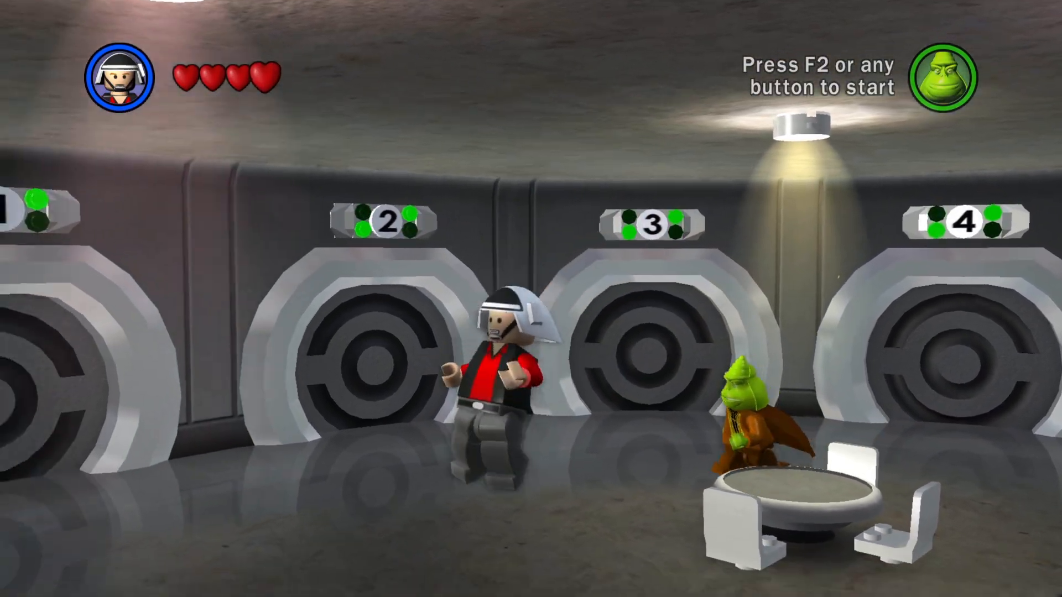
{"action": "key", "text": "k"}
{"action": "key", "text": "a"}
{"action": "key", "text": "k"}
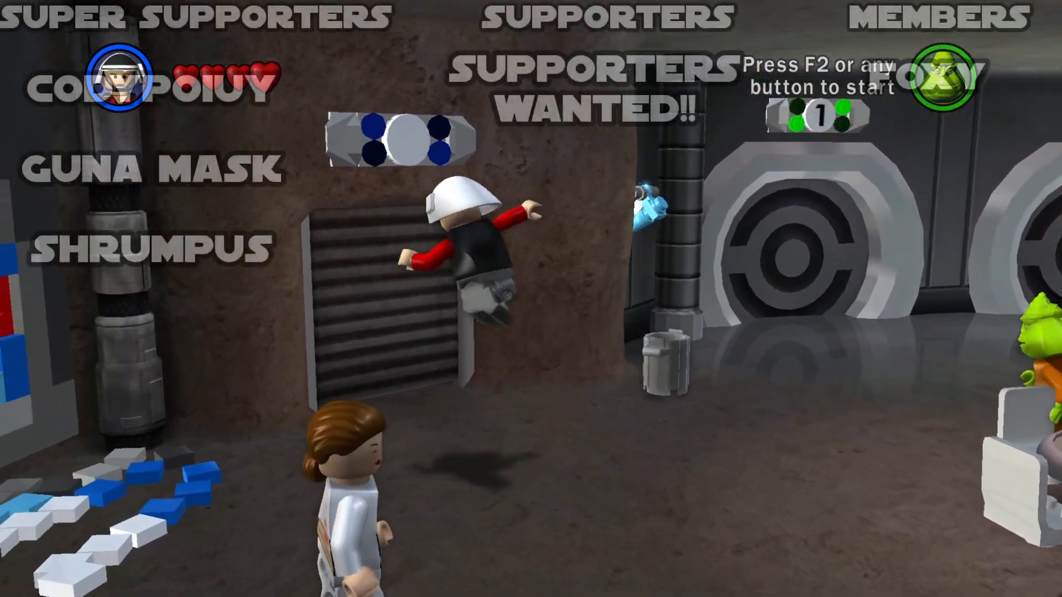
{"action": "key", "text": "w"}
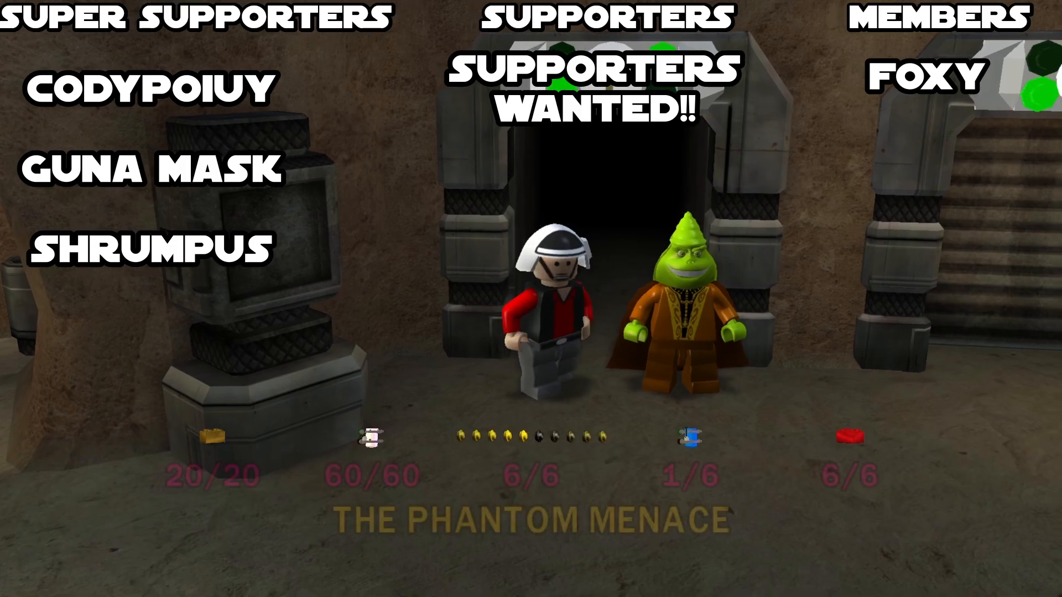
{"action": "key", "text": "d"}
{"action": "key", "text": "k"}
{"action": "key", "text": "w"}
{"action": "key", "text": "w"}
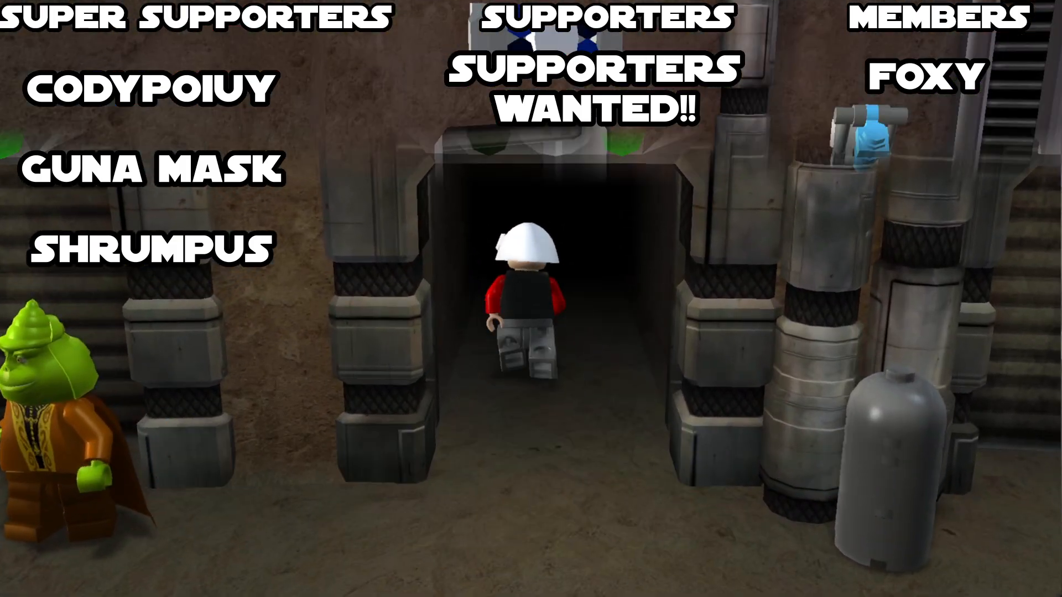
{"action": "key", "text": "d"}
{"action": "key", "text": "k"}
{"action": "key", "text": "w"}
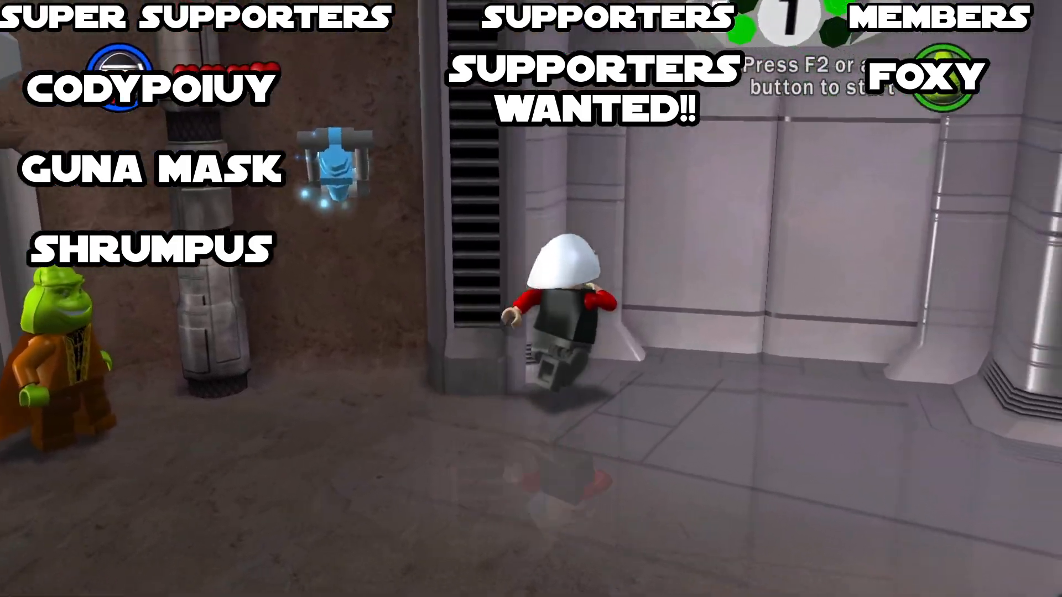